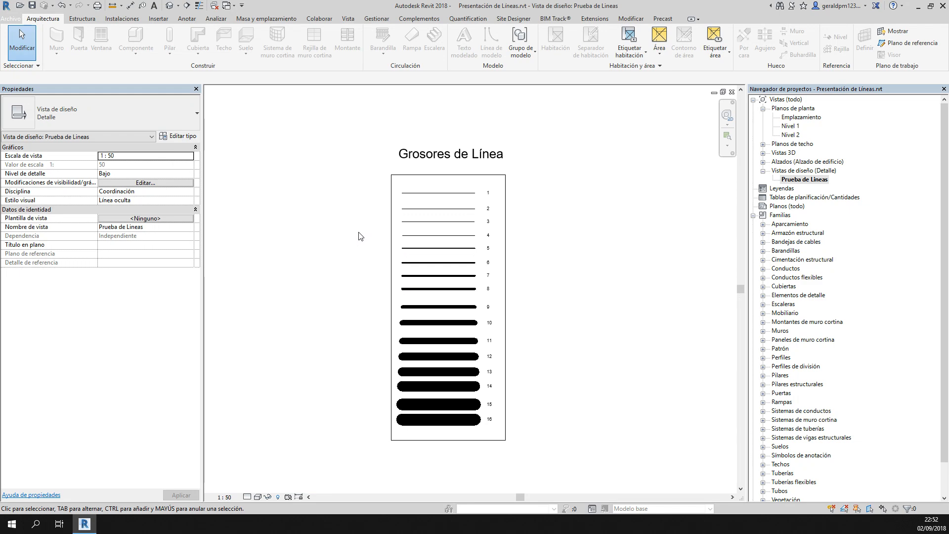
- Examine the line weight samples 1 to 16 and the neighbouring line style samples in the Prueba de Líneas drafting view
middle_click_drag(362, 214, 360, 217)
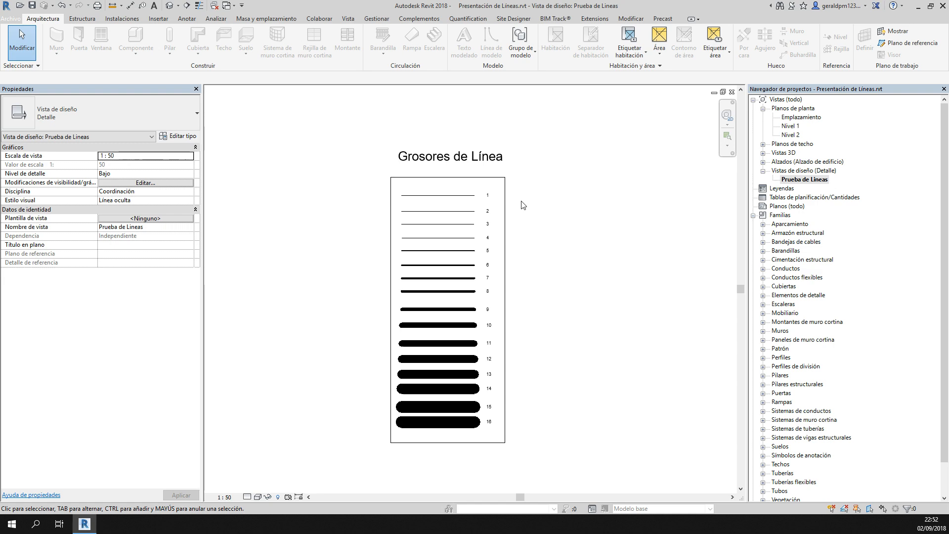
scroll(525, 233, "down", 5)
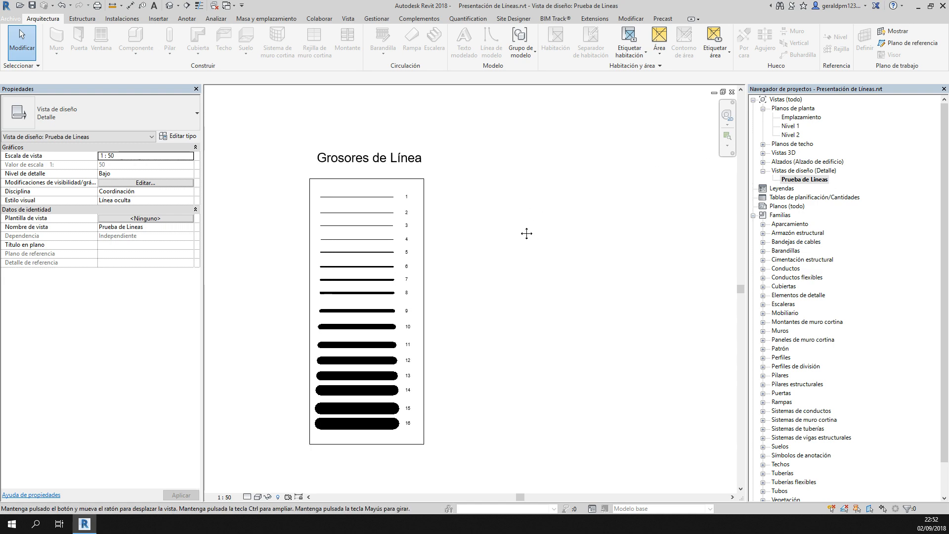
scroll(390, 215, "up", 3)
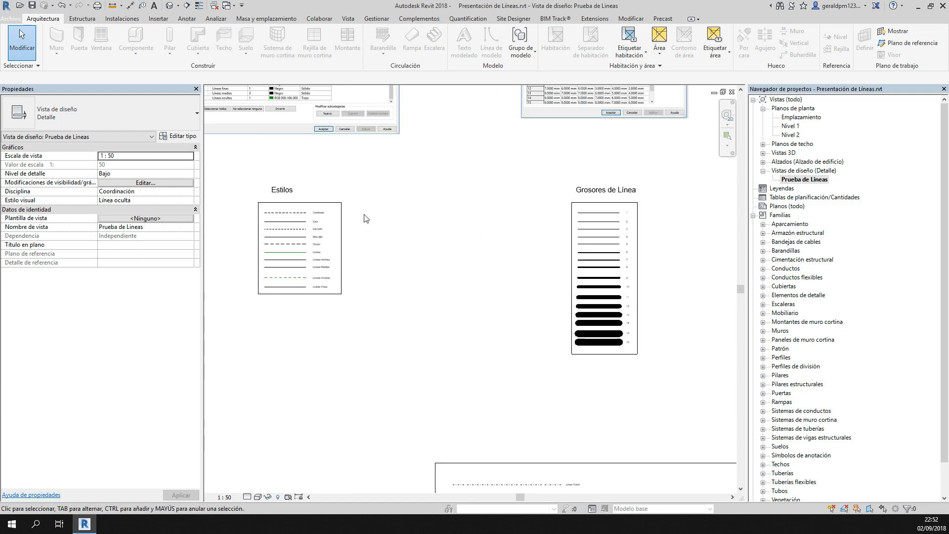
middle_click_drag(567, 237, 161, 269)
middle_click_drag(421, 250, 731, 238)
scroll(633, 236, "down", 3)
mouse_move(628, 243)
middle_mouse_down()
mouse_move(543, 256)
mouse_move(543, 265)
mouse_move(535, 205)
mouse_move(524, 197)
middle_mouse_up()
scroll(531, 250, "up", 3)
scroll(508, 193, "up", 2)
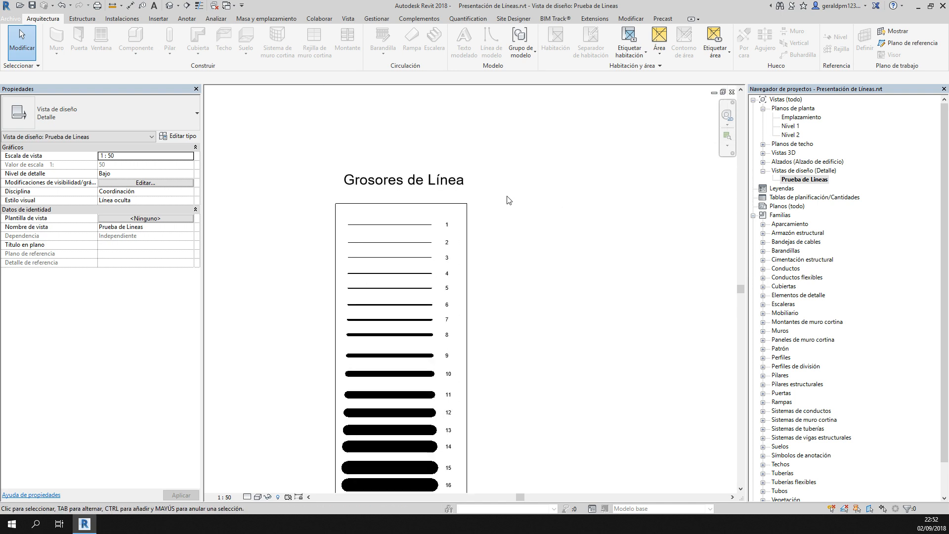
middle_click_drag(481, 237, 536, 195)
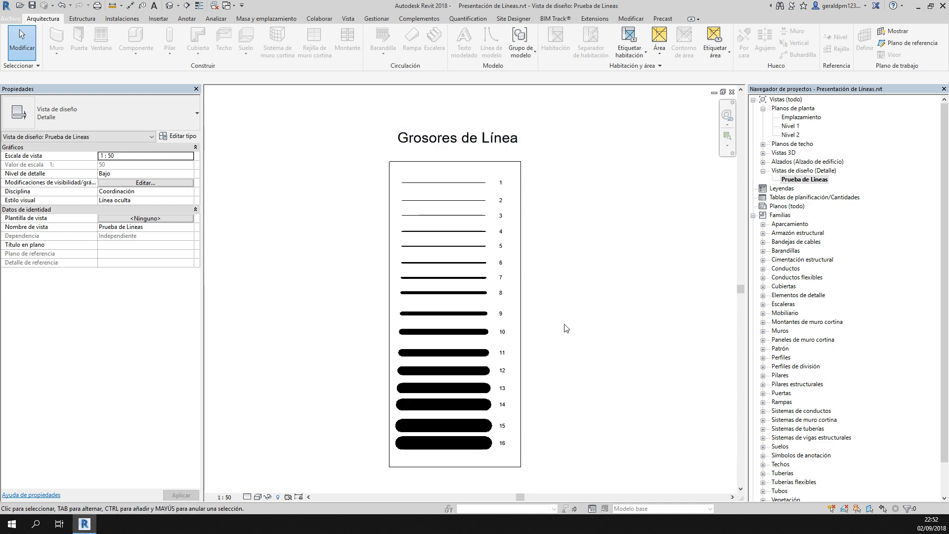
middle_click_drag(564, 328, 567, 319)
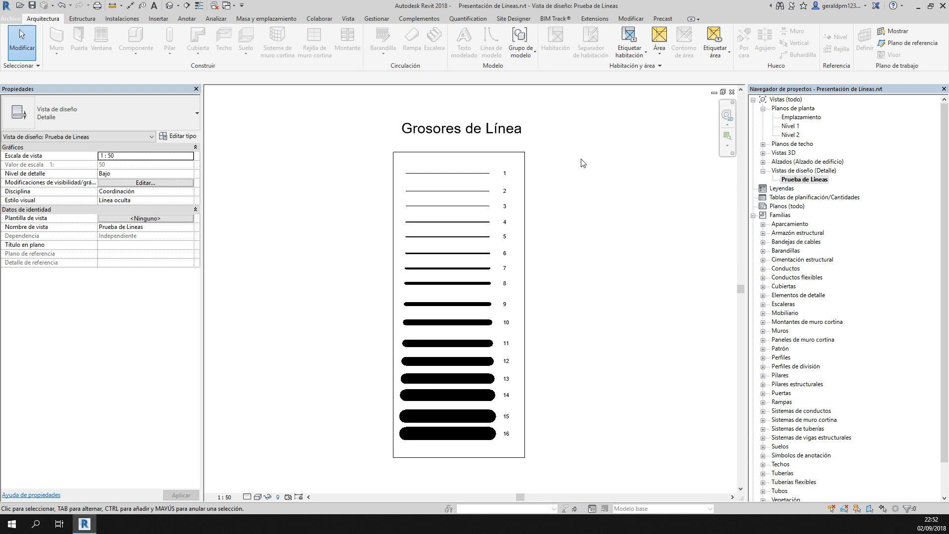
- Review the line style subcategories of Líneas, including Linea Punto, and close the line styles settings without changes
left_click(374, 20)
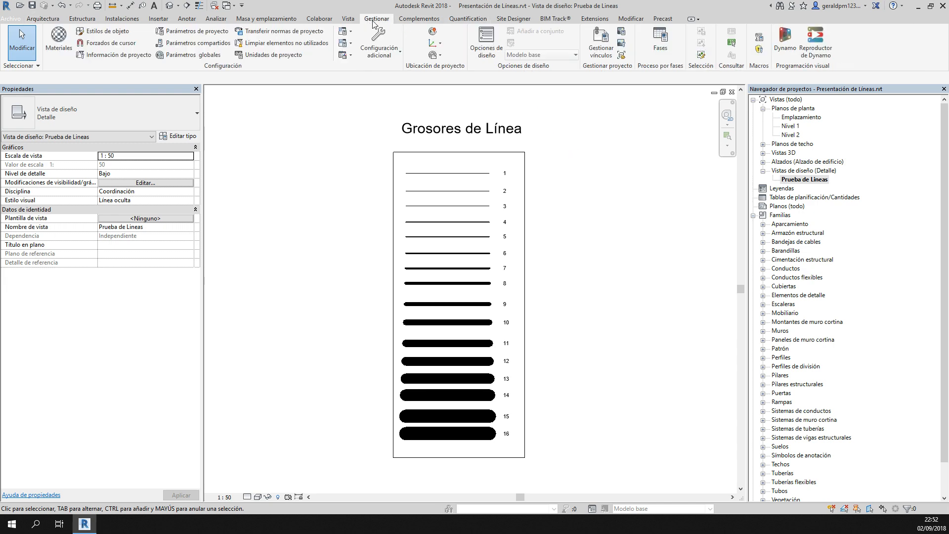
left_click(385, 54)
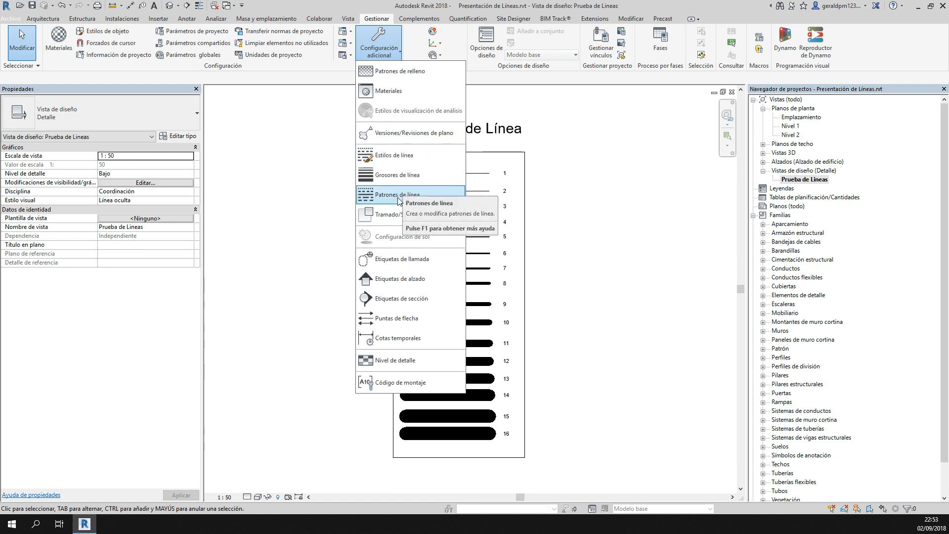
left_click(391, 158)
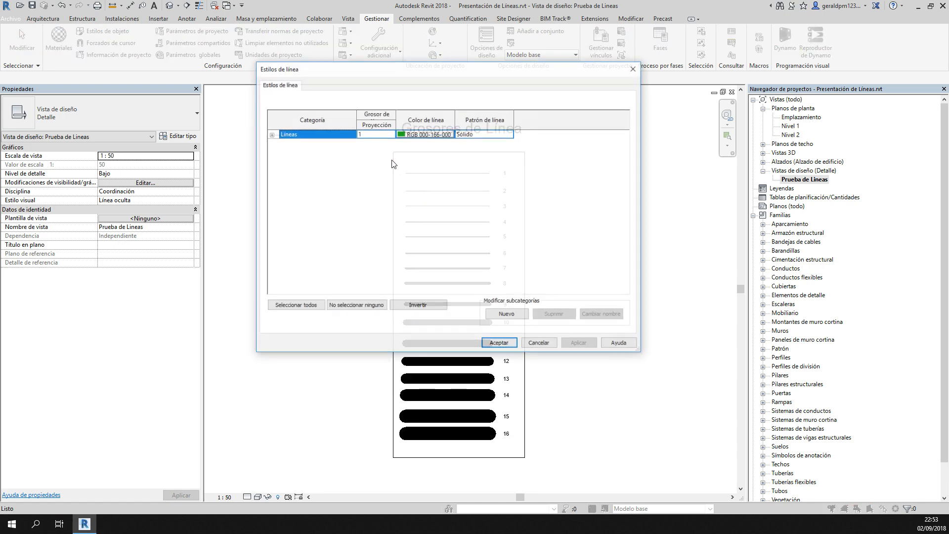
left_click(271, 134)
scroll(312, 176, "down", 6)
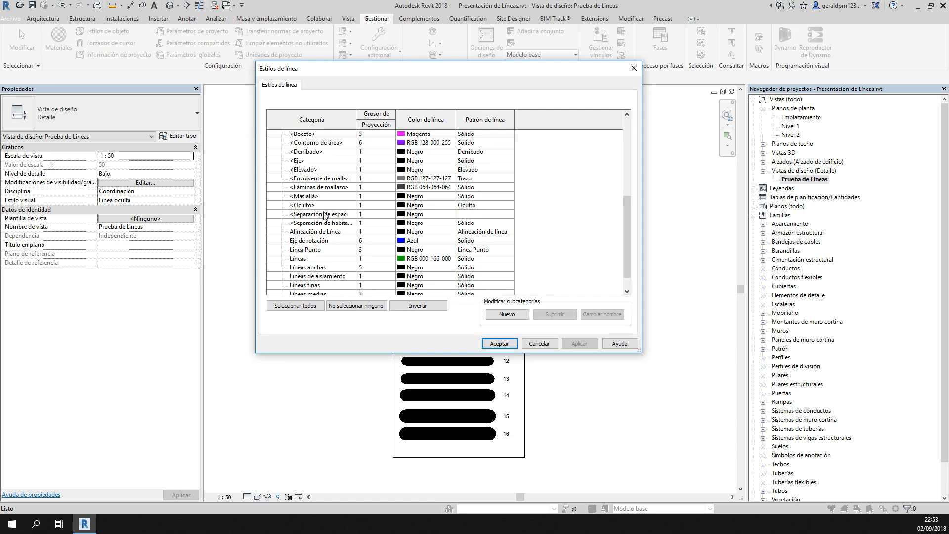
left_click(316, 251)
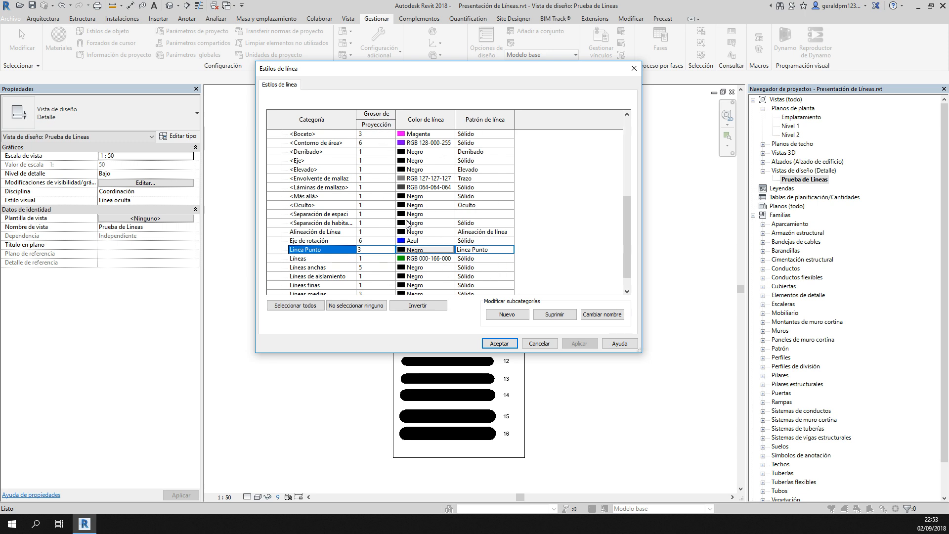
left_click(538, 346)
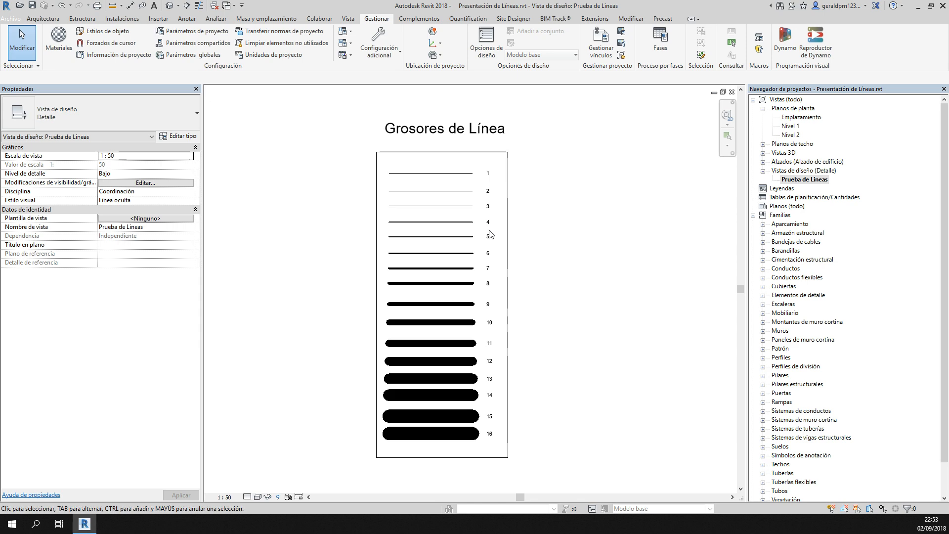
- Open the line weights settings, enlarge the dialog, and review the model, perspective and annotation line weights
left_click(379, 47)
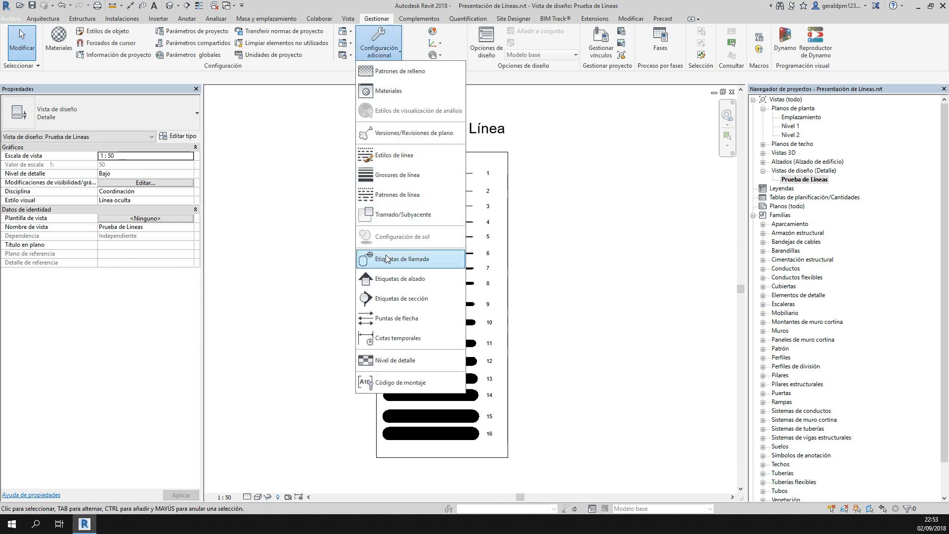
left_click(391, 175)
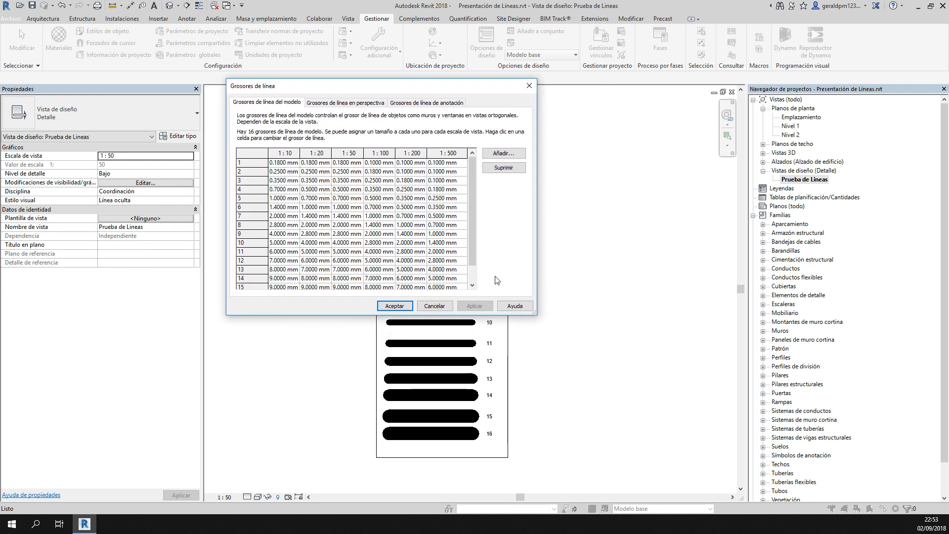
left_click_drag(534, 316, 589, 341)
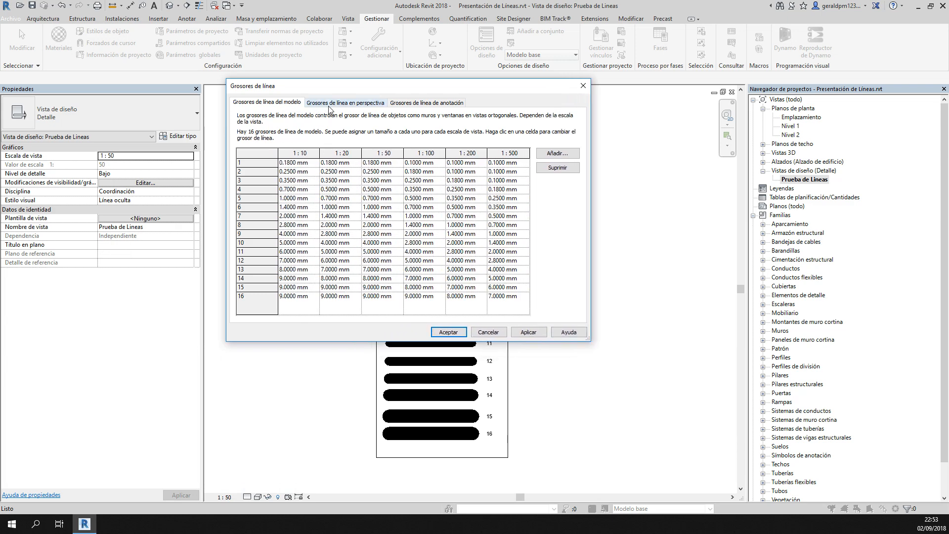
left_click(328, 104)
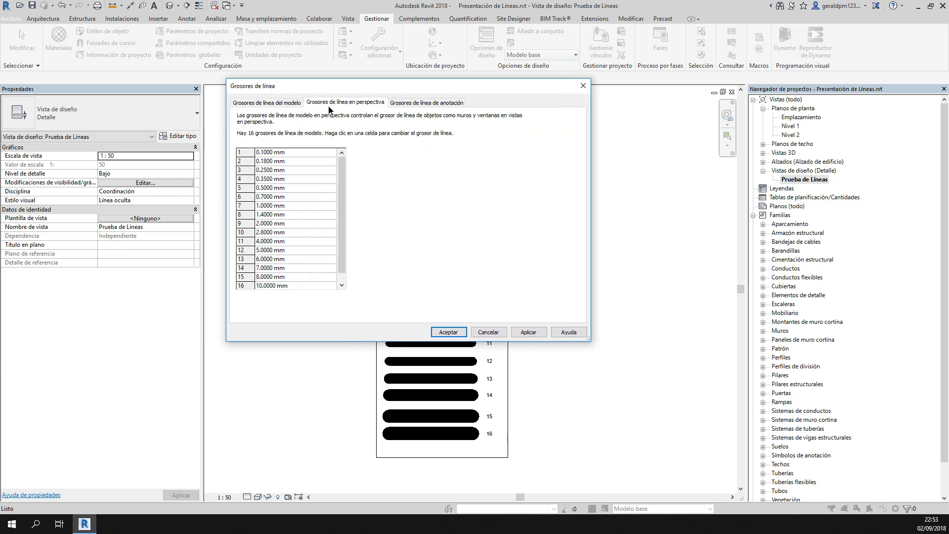
left_click(435, 105)
left_click(295, 103)
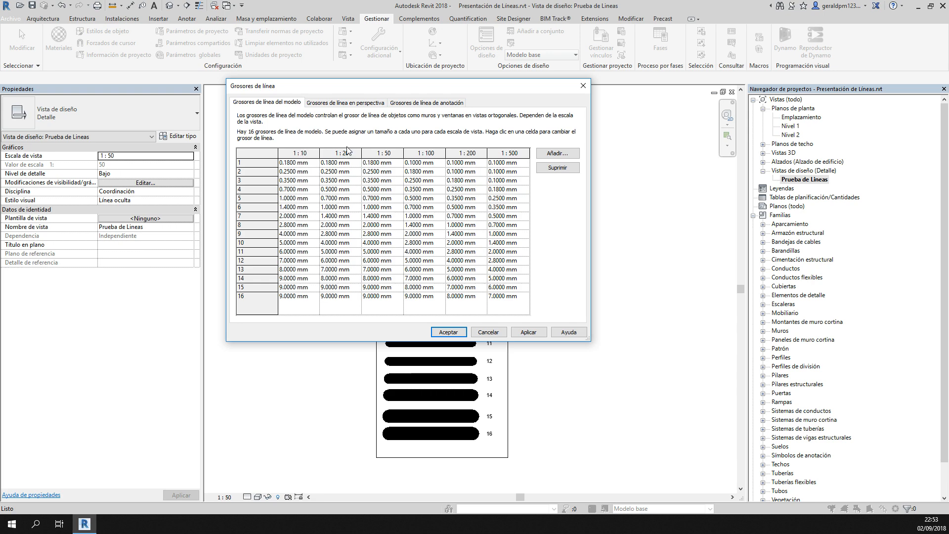
- Compare the model line weights in the 1:50 column with the drawn samples, and close the settings without changes
left_click(393, 163)
left_click(396, 180)
left_click(394, 163)
left_click(395, 172)
left_click(396, 182)
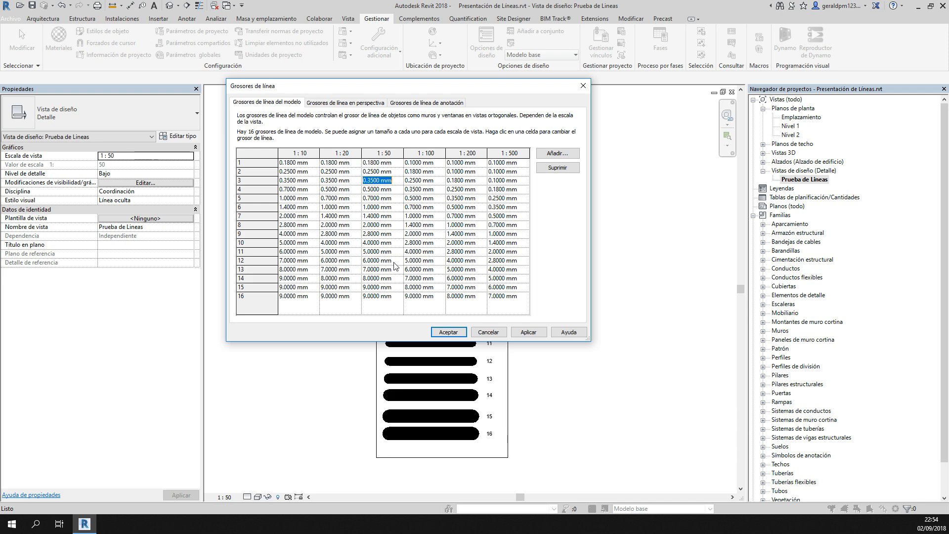
left_click(393, 296)
left_click_drag(464, 91, 650, 103)
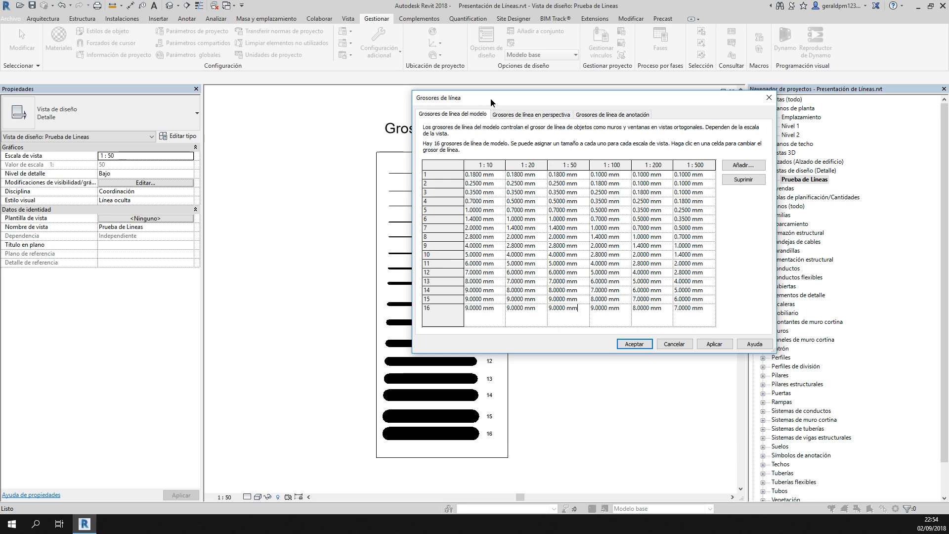
left_click_drag(490, 98, 620, 162)
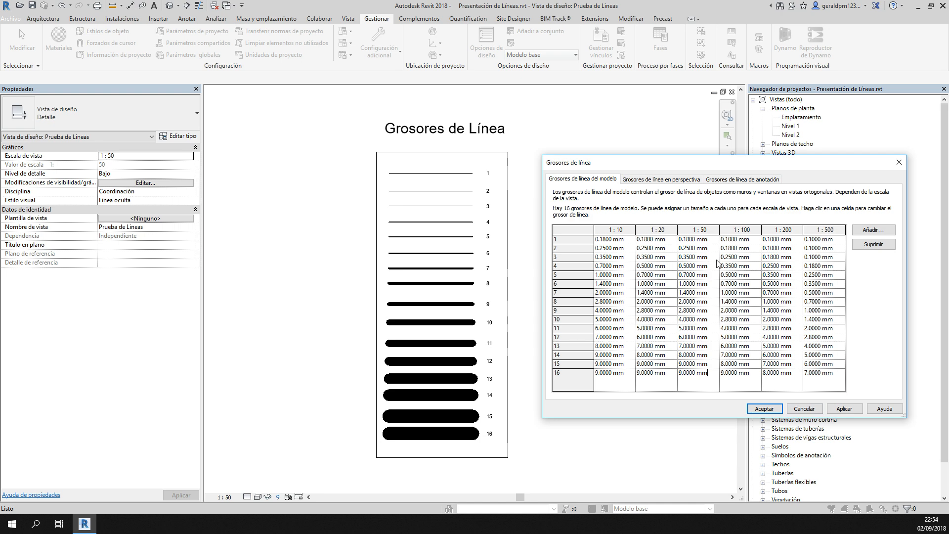
left_click(803, 408)
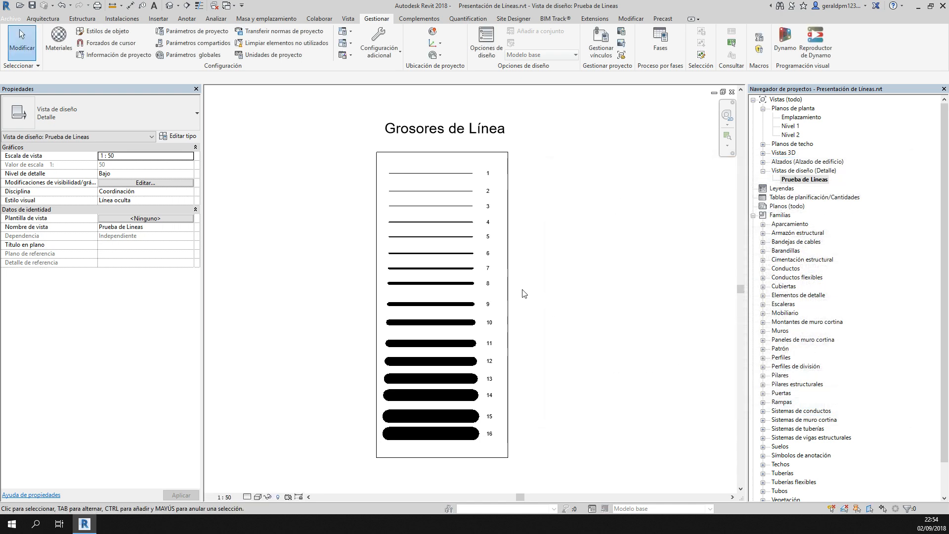
- Create a new line pattern named Trazo Trazo Punto
middle_click_drag(596, 260, 237, 305)
middle_click_drag(517, 279, 480, 285)
scroll(424, 204, "up", 1)
left_click(379, 49)
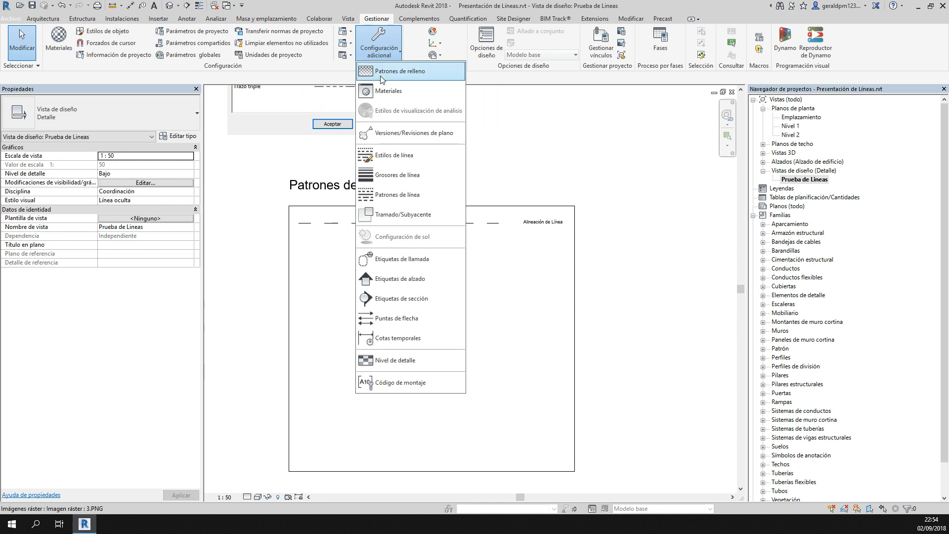
left_click(403, 197)
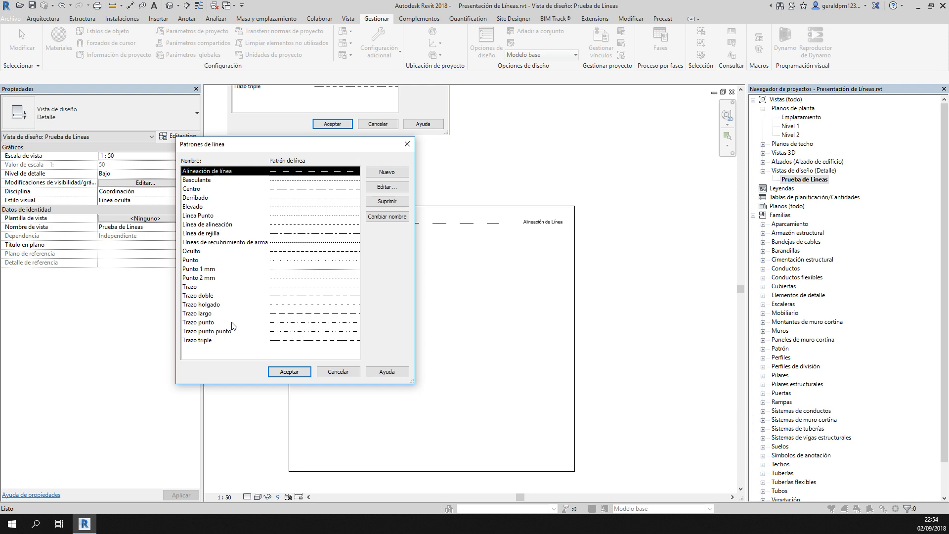
left_click(386, 172)
left_click_drag(539, 153, 111, 135)
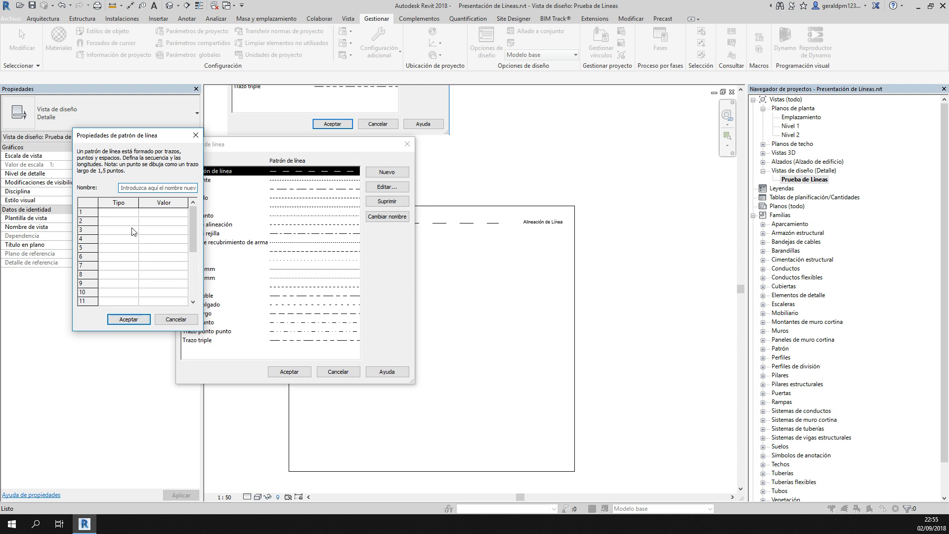
left_click(130, 213)
left_click(134, 212)
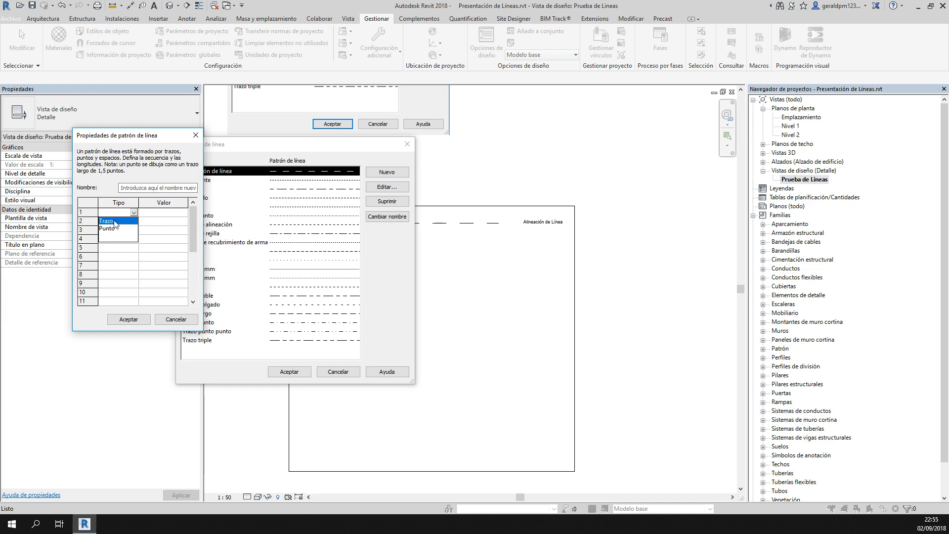
left_click(124, 188)
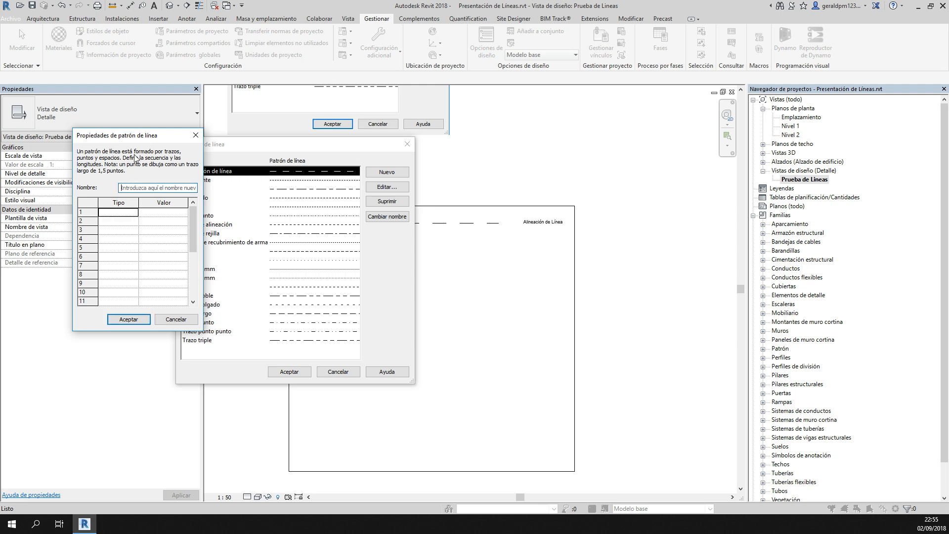
type("Trazo Trazo Punto")
- Define the pattern's first two segments as a 2 mm Trazo followed by a 2 mm Espacio
left_click(136, 215)
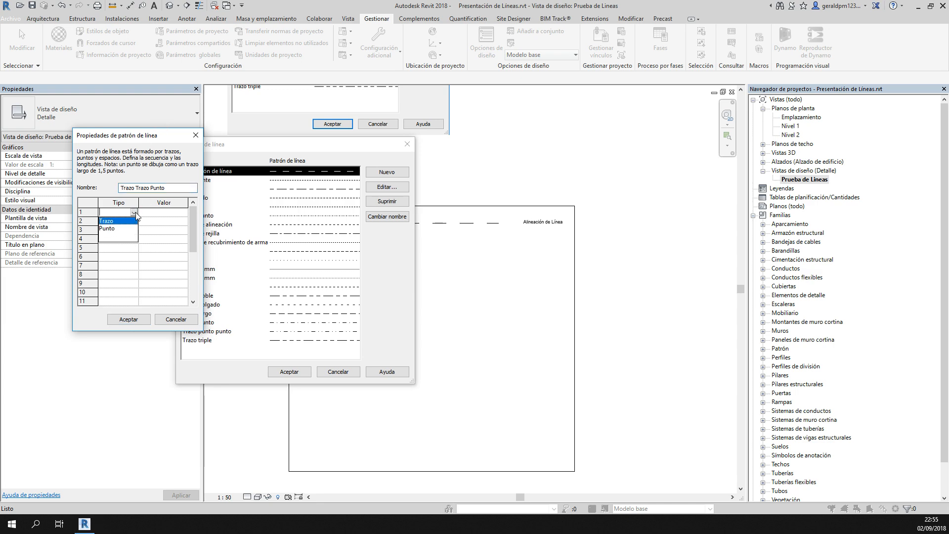
left_click(128, 222)
left_click(153, 212)
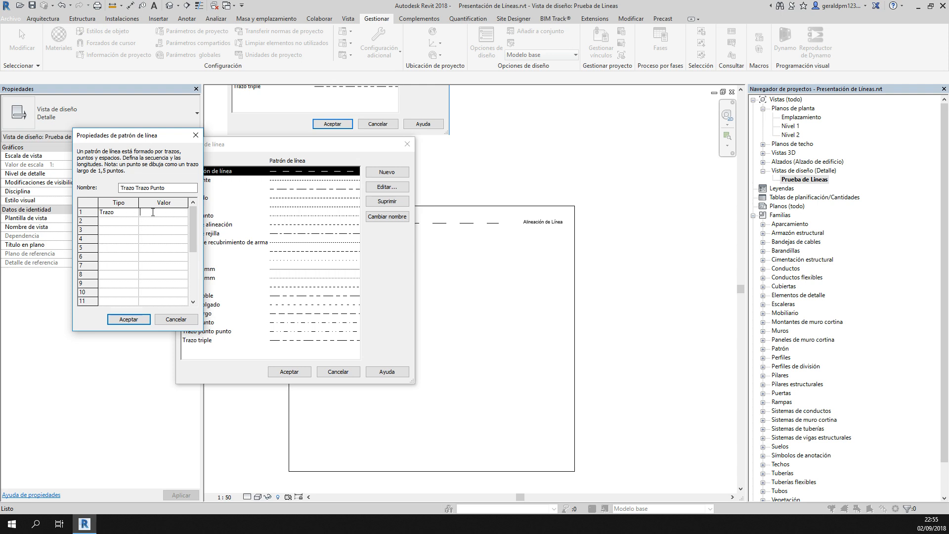
type("2")
left_click(127, 221)
left_click(134, 221)
left_click(129, 230)
left_click(148, 223)
- Define the pattern's third and fourth segments as a 2 mm Trazo followed by a 2 mm Espacio
left_click(134, 230)
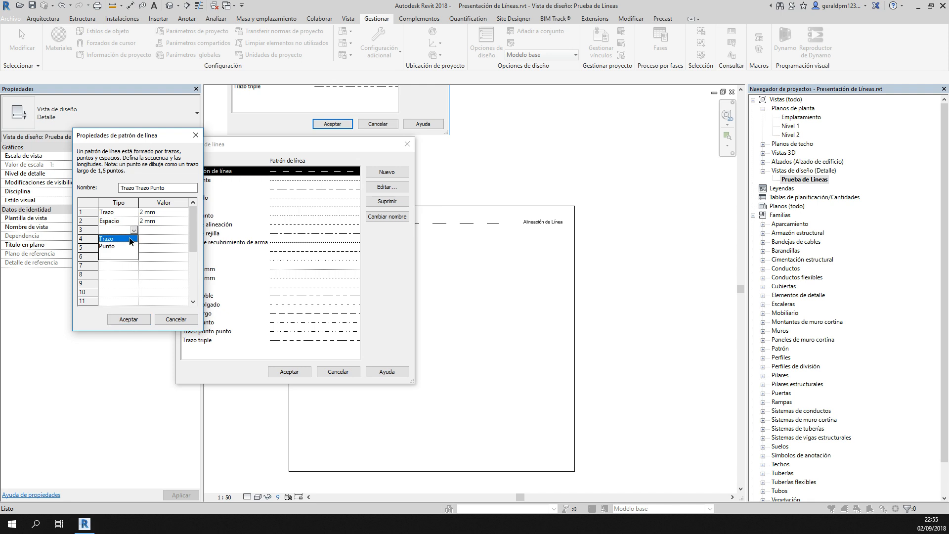
left_click(131, 239)
left_click(151, 232)
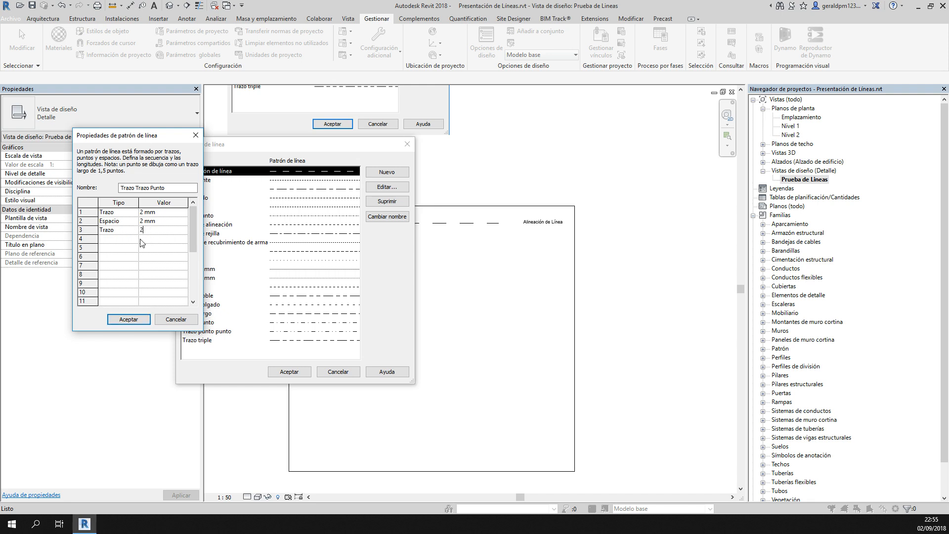
left_click(135, 239)
left_click(127, 247)
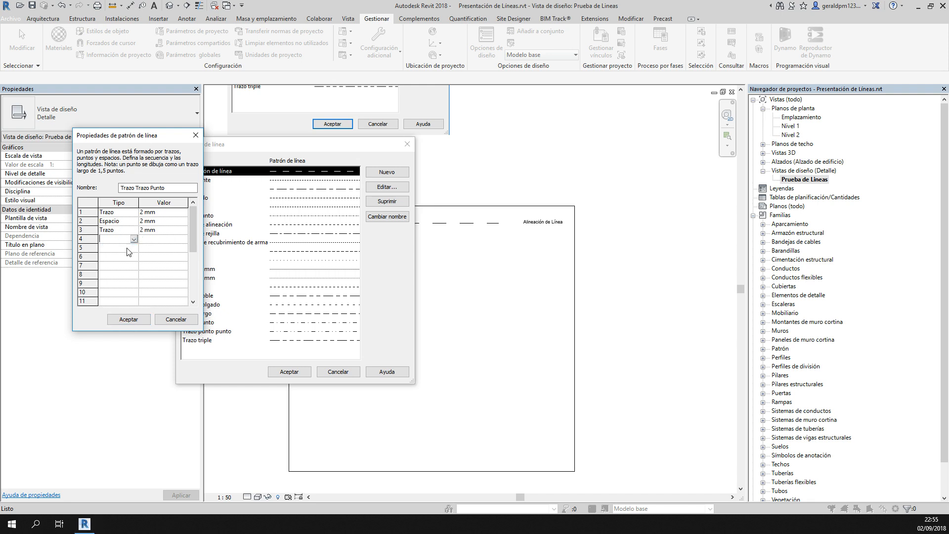
left_click(150, 239)
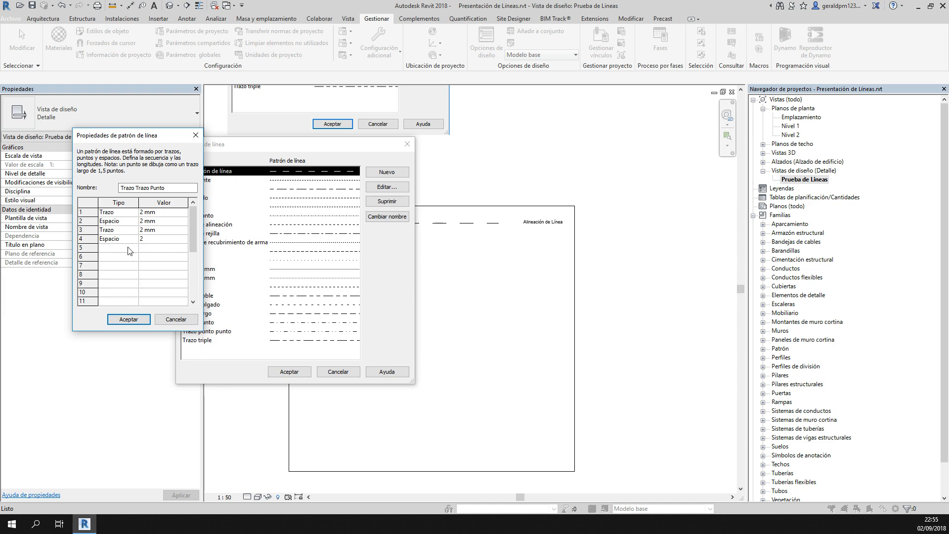
type("2")
- Finish the pattern with a Punto as segment 5 and a 2 mm Espacio as segment 6, and save it
left_click(130, 249)
left_click(133, 247)
left_click(132, 263)
left_click(165, 247)
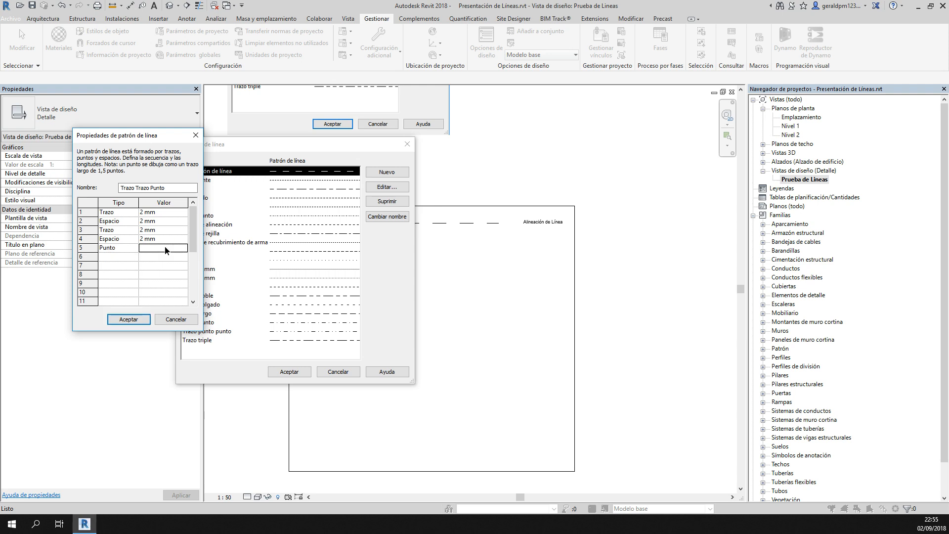
left_click(134, 257)
left_click(133, 256)
left_click(124, 267)
left_click(164, 257)
left_click(162, 240)
left_click(120, 213)
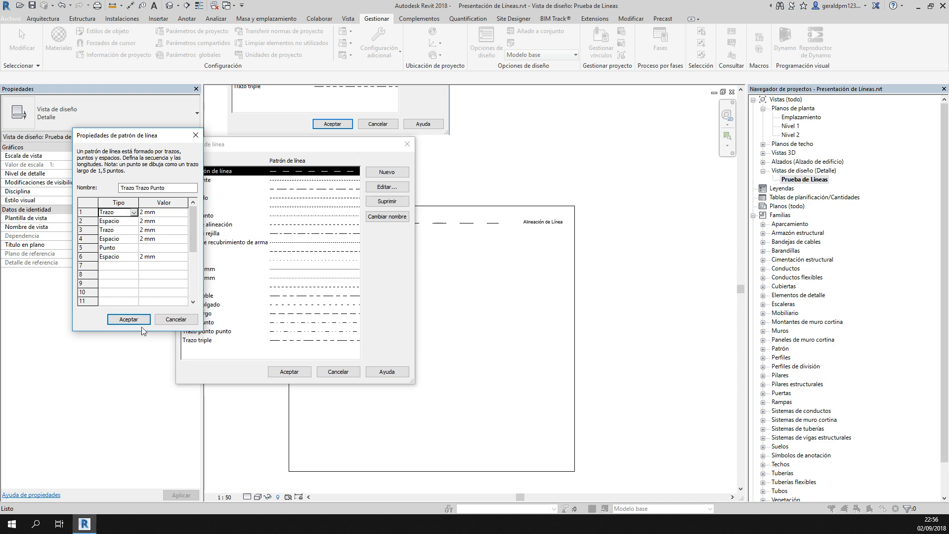
left_click(128, 319)
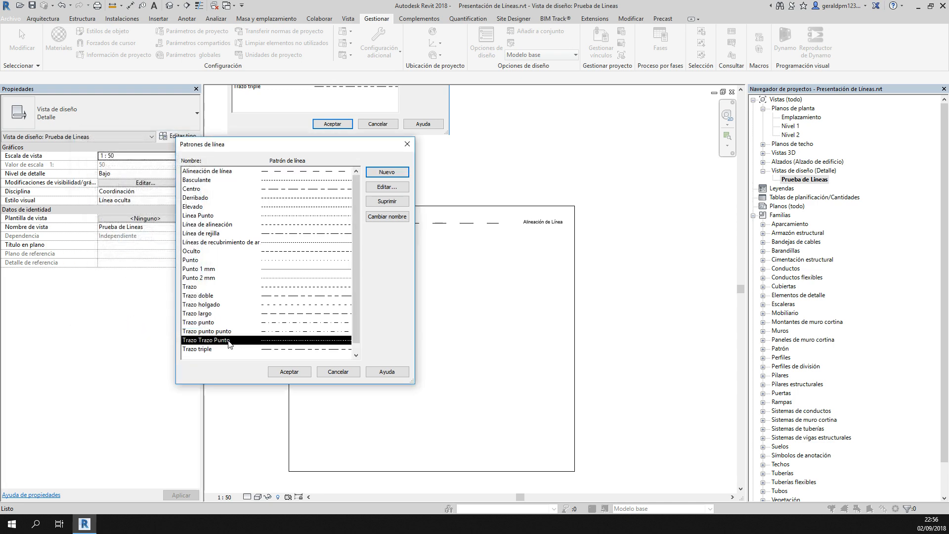
- Accept the line pattern list and examine the Estilos samples and the frame containing the Línea Punto line
left_click(289, 371)
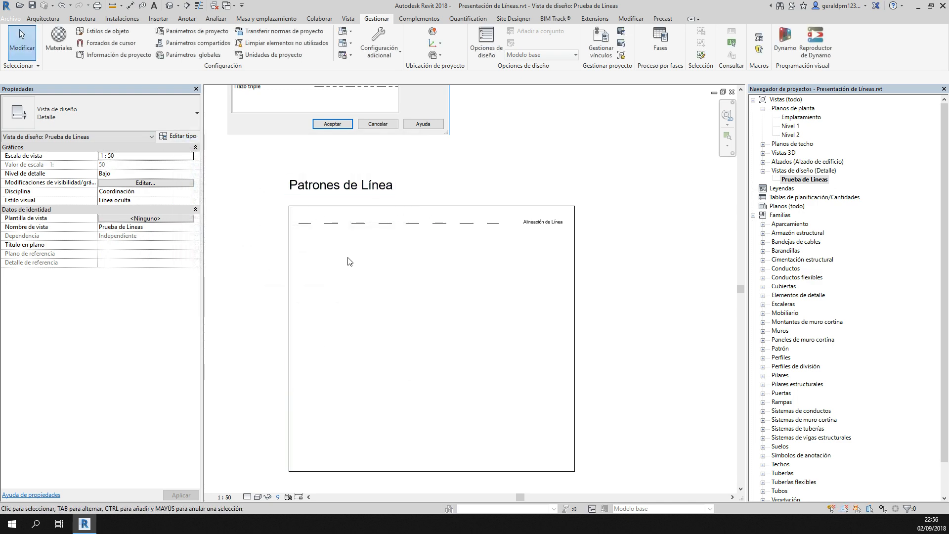
scroll(361, 248, "down", 2)
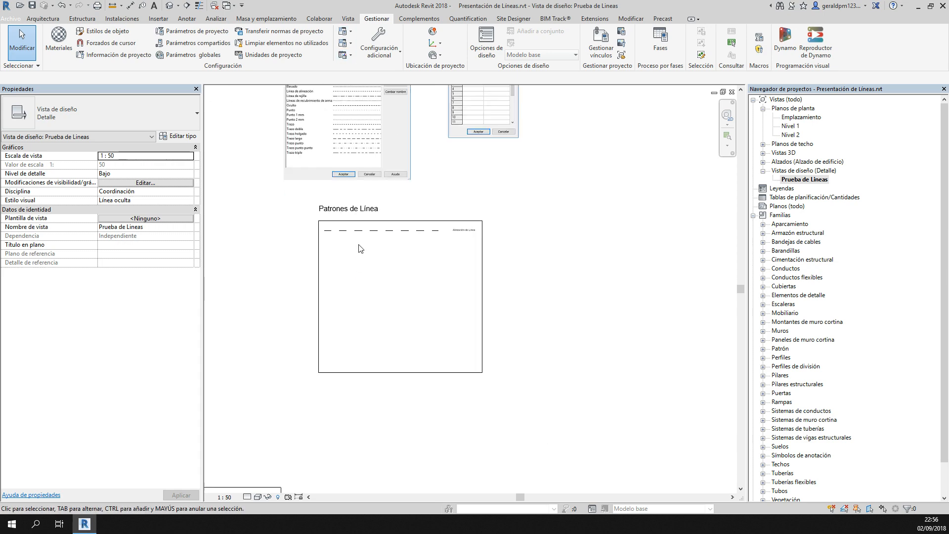
scroll(358, 245, "down", 1)
middle_click_drag(358, 272, 617, 257)
middle_click_drag(326, 254, 566, 266)
scroll(395, 223, "up", 4)
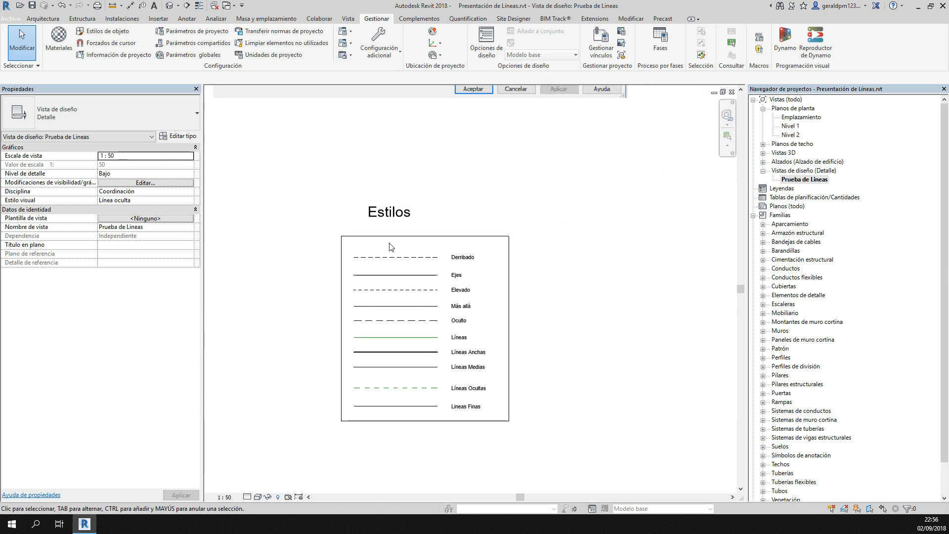
scroll(389, 243, "down", 6)
middle_click_drag(504, 261, 191, 244)
scroll(597, 232, "down", 1)
middle_click_drag(597, 232, 680, 140)
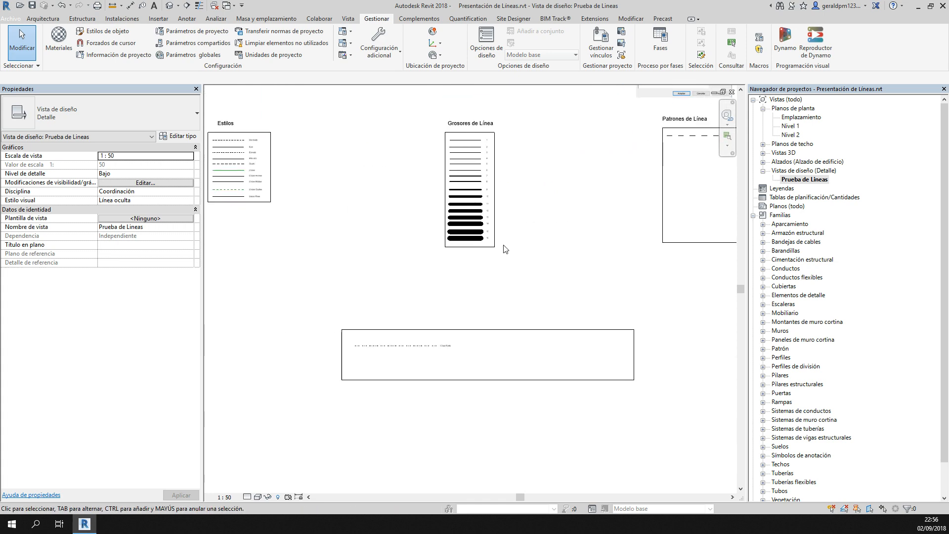
scroll(430, 347, "up", 3)
middle_click_drag(385, 380, 451, 341)
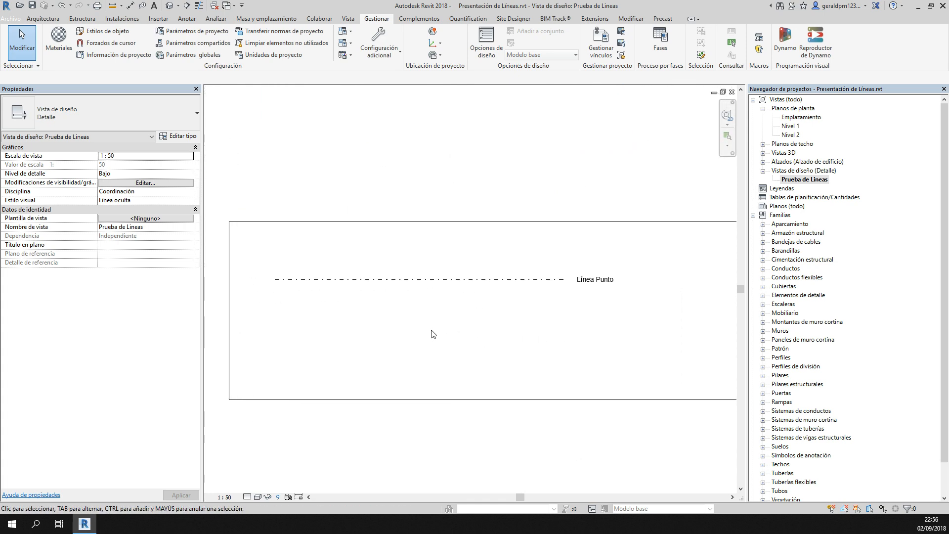
- Create a new line style named Trazo Ejemplo as a subcategory of Líneas
left_click(381, 42)
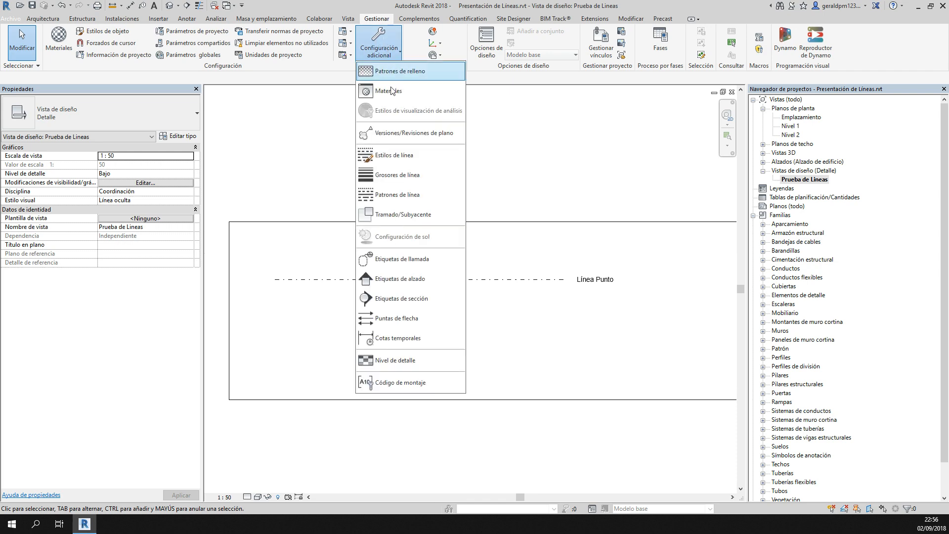
left_click(400, 163)
left_click(271, 134)
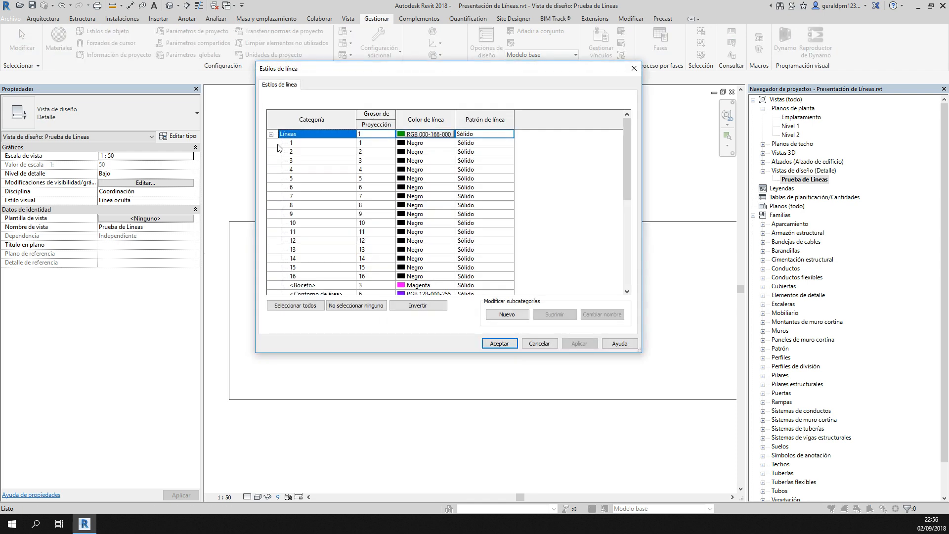
left_click_drag(322, 72, 218, 44)
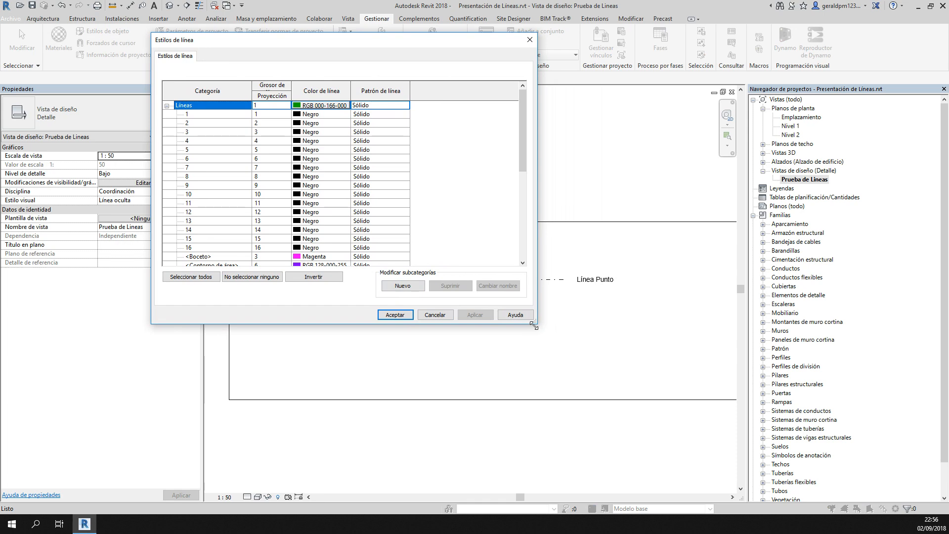
left_click_drag(535, 322, 613, 473)
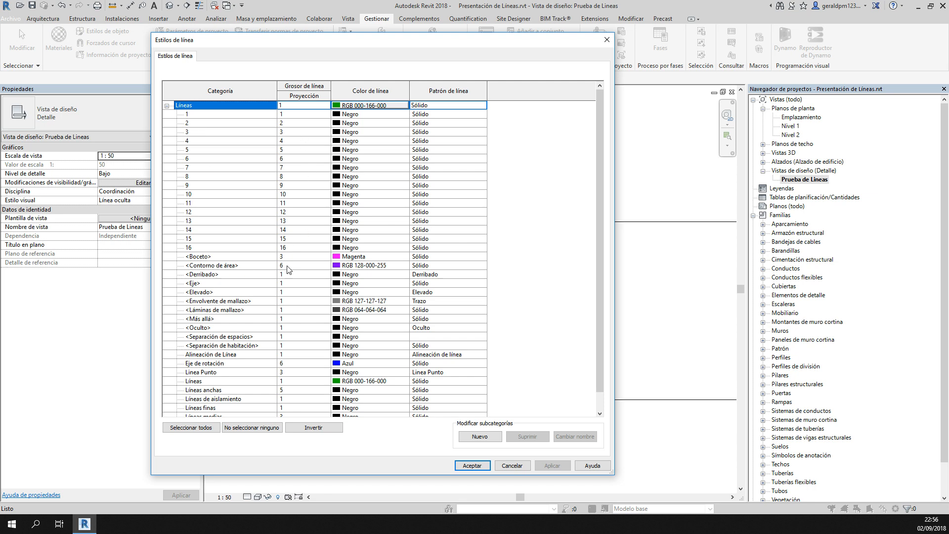
scroll(261, 305, "down", 1)
left_click(479, 437)
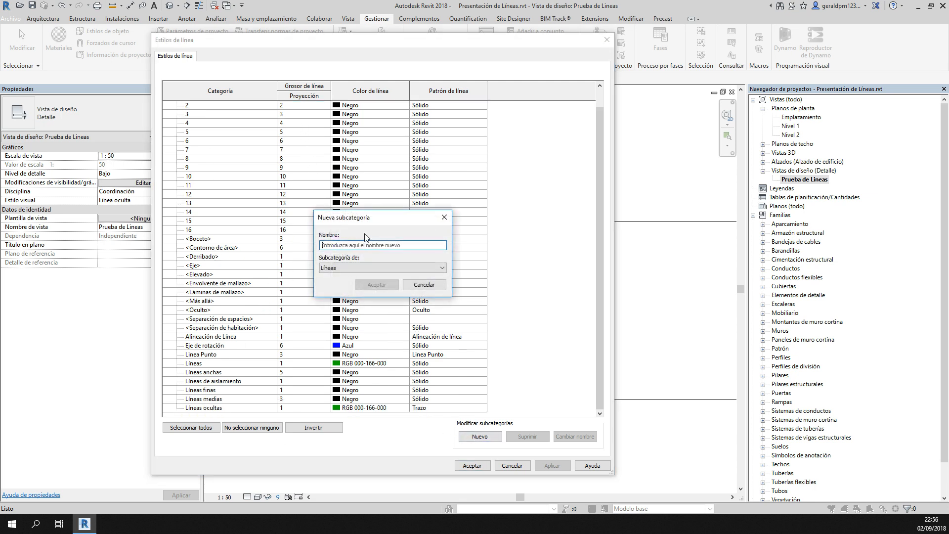
type("Trazo Ejemplo")
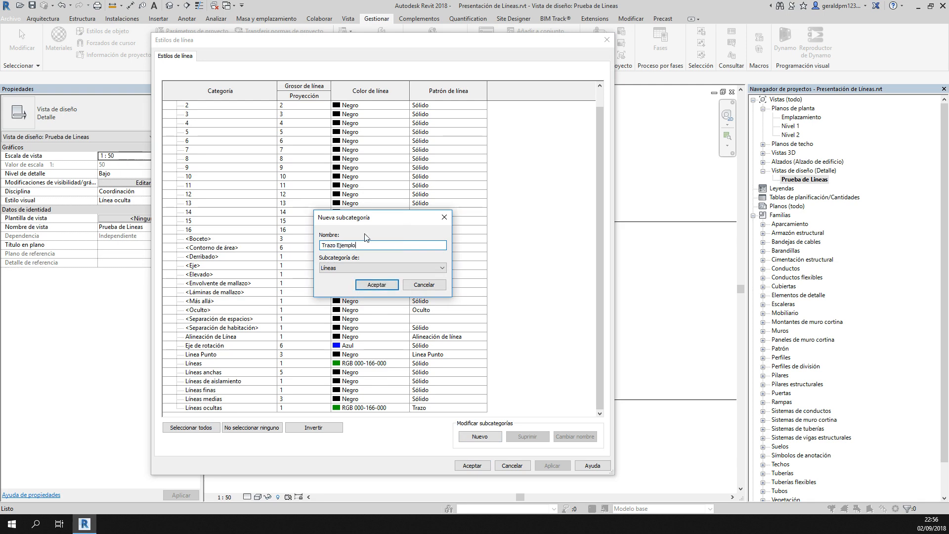
key("Return")
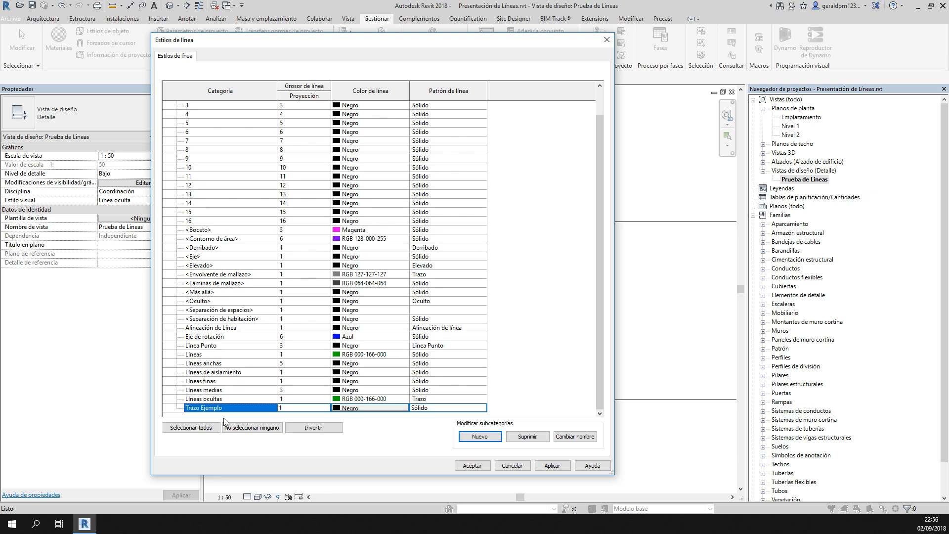
- Give the Trazo Ejemplo style line weight 3 and the Trazo Trazo Punto pattern, and save the line styles
left_click(285, 410)
left_click(325, 408)
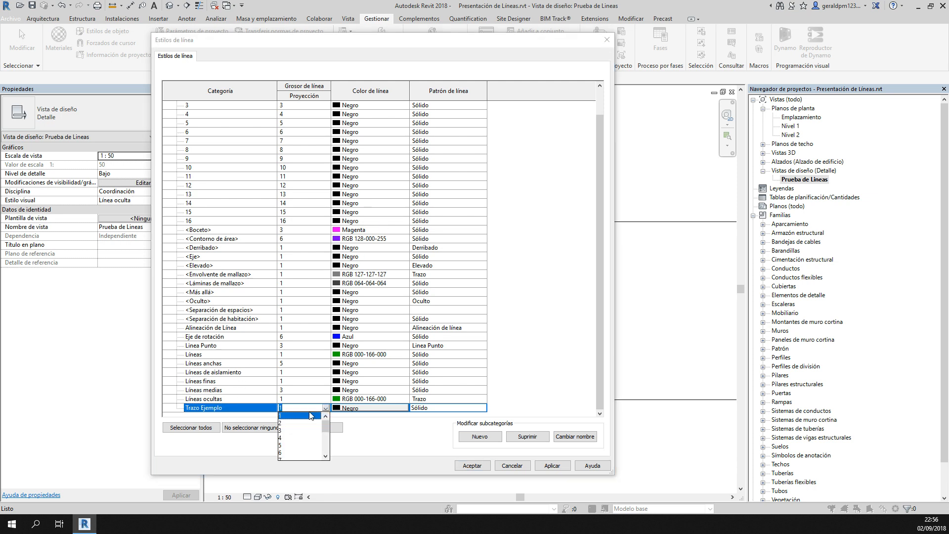
left_click(289, 430)
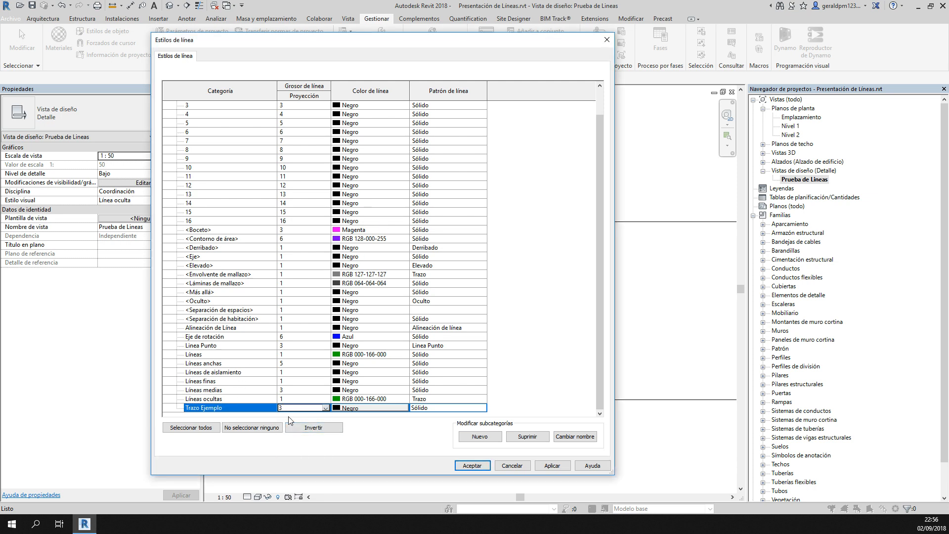
left_click(471, 411)
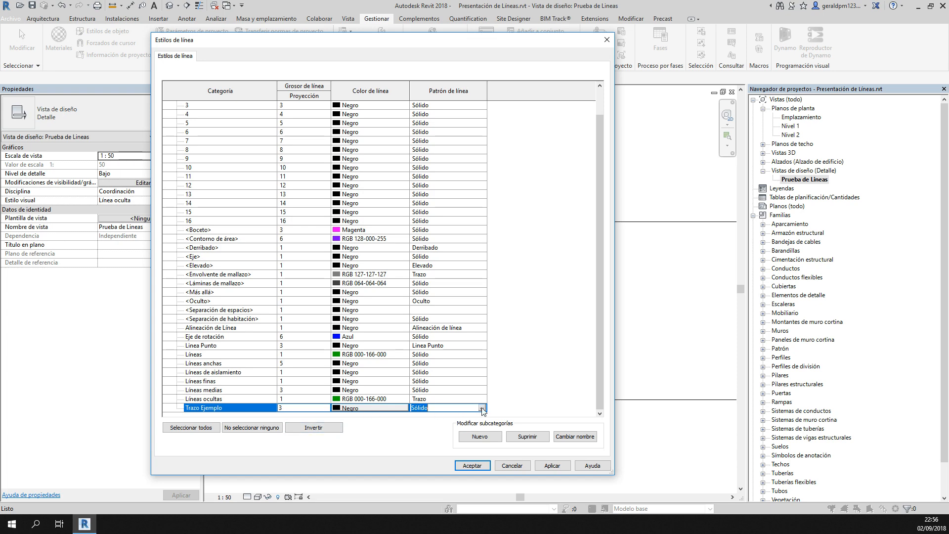
left_click(471, 410)
scroll(468, 420, "down", 5)
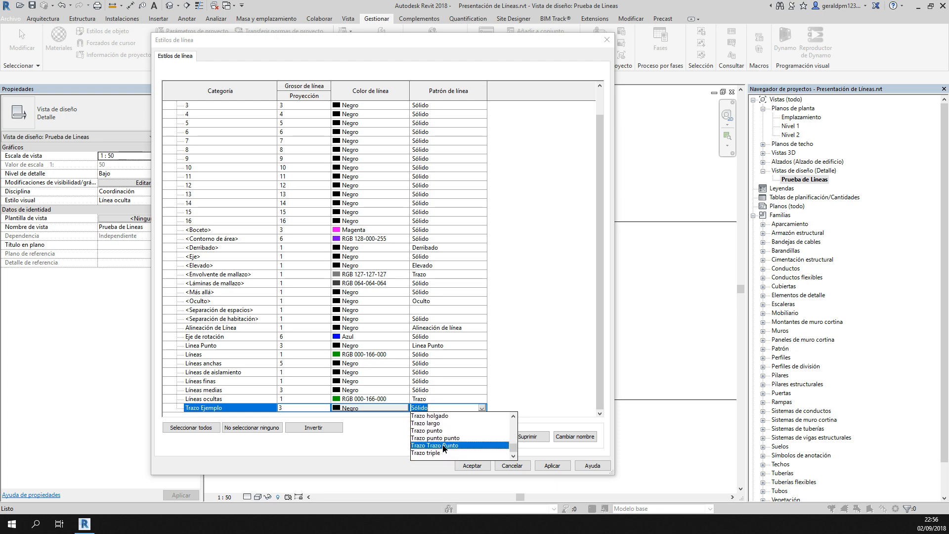
left_click(443, 445)
left_click(473, 465)
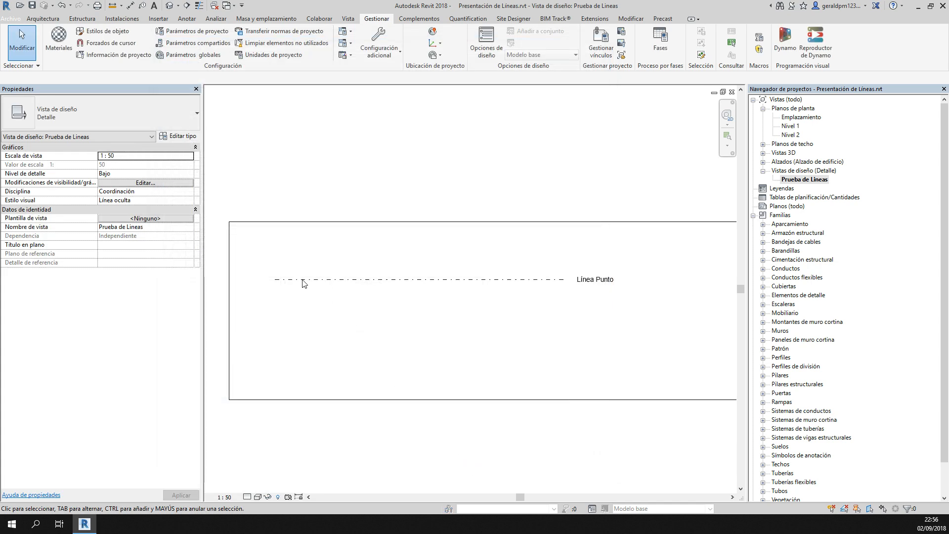
- Draw a horizontal detail line about 7500 long inside the frame, below the Línea Punto sample line
left_click(189, 23)
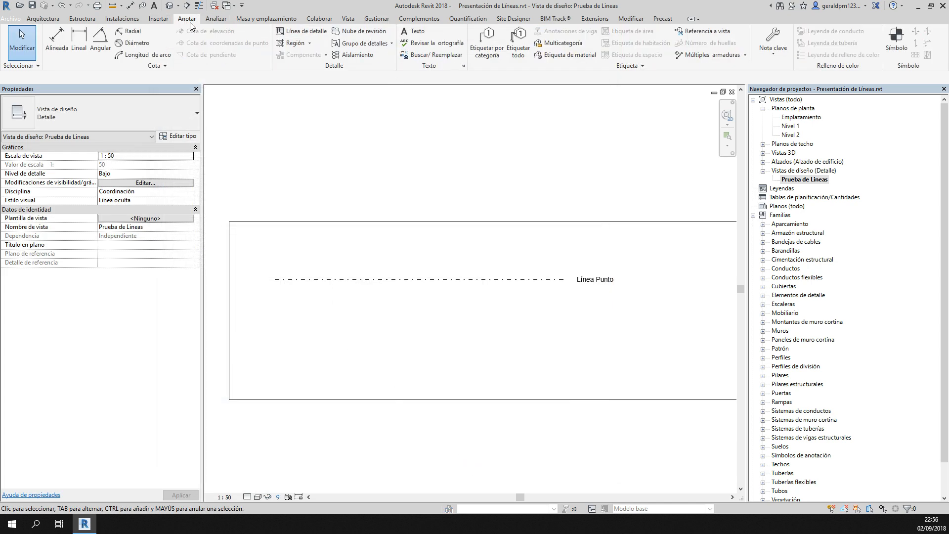
left_click(303, 31)
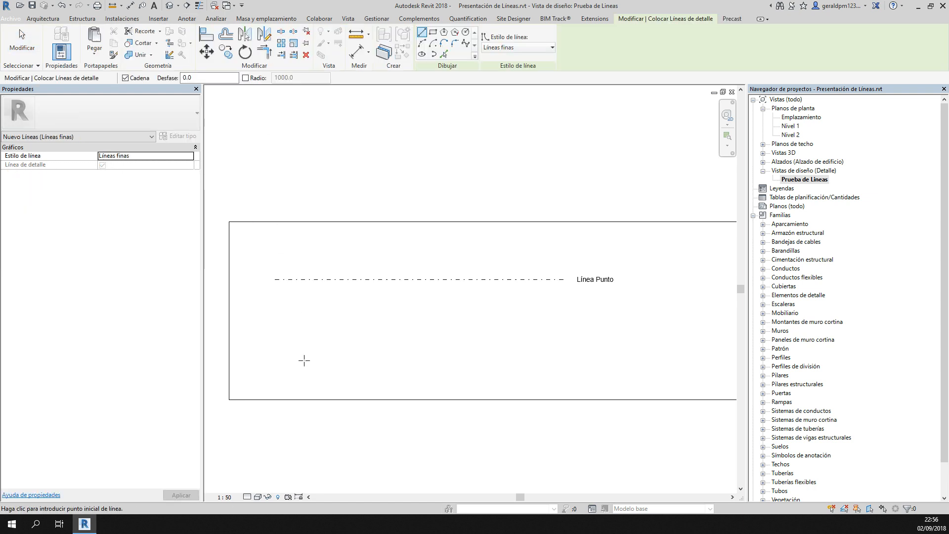
left_click(275, 335)
left_click(571, 334)
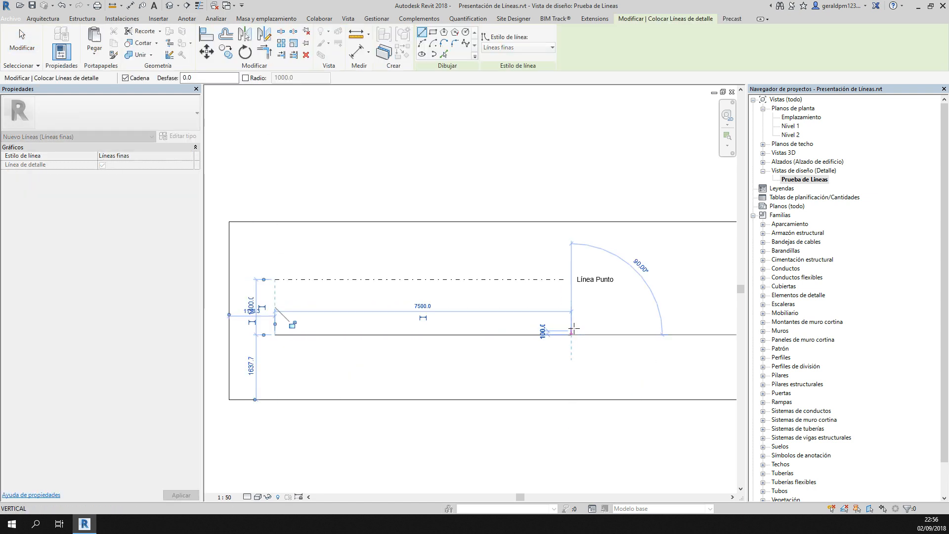
key("Escape")
key("Escape")
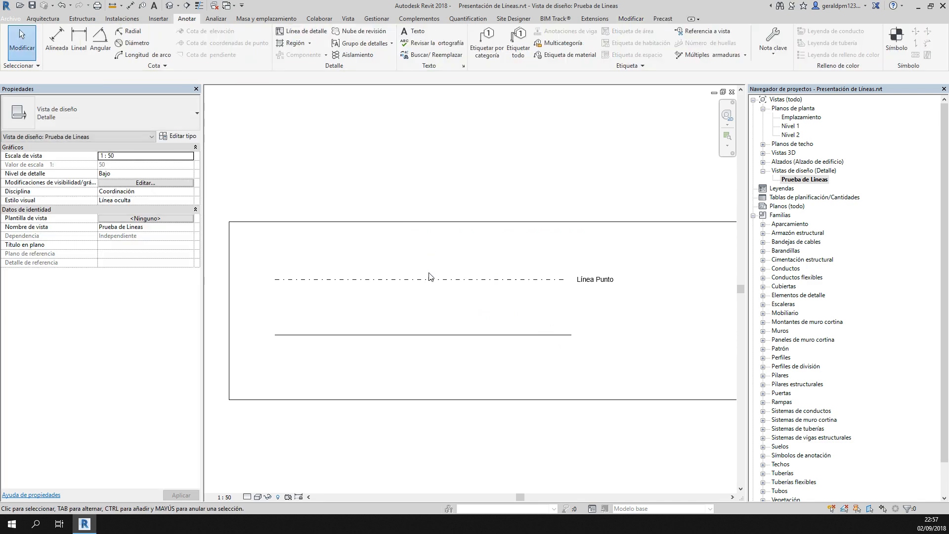
- Change the new detail line's style to Trazo Ejemplo
left_click(421, 335)
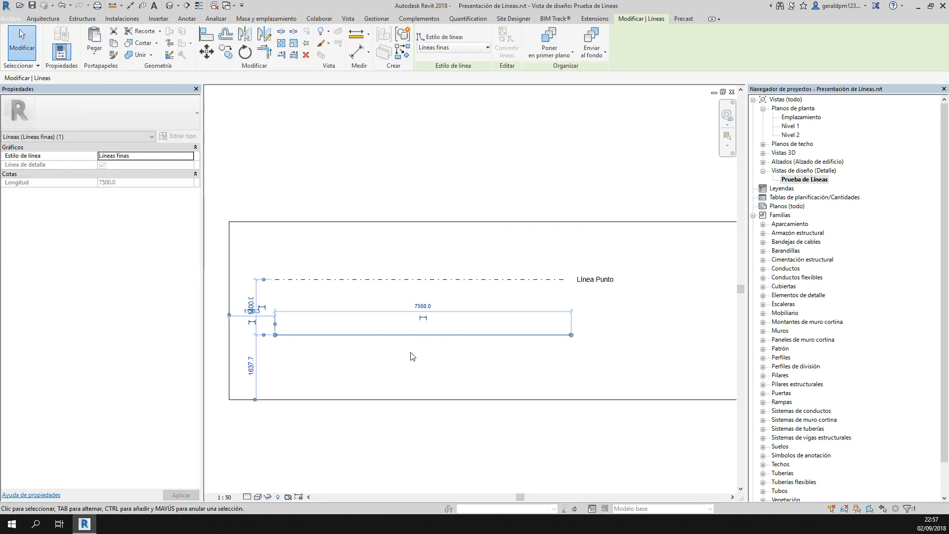
key("Escape")
left_click(409, 336)
left_click(448, 50)
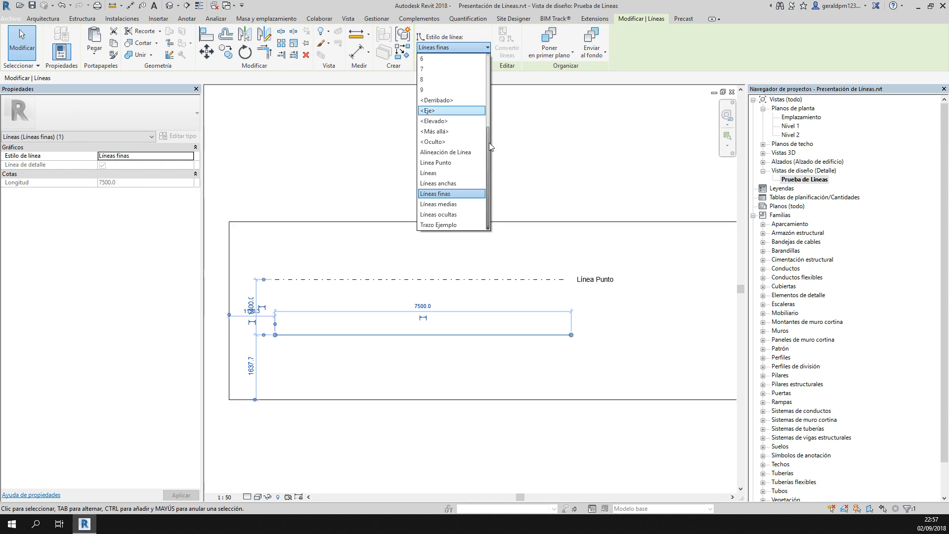
scroll(496, 118, "up", 3)
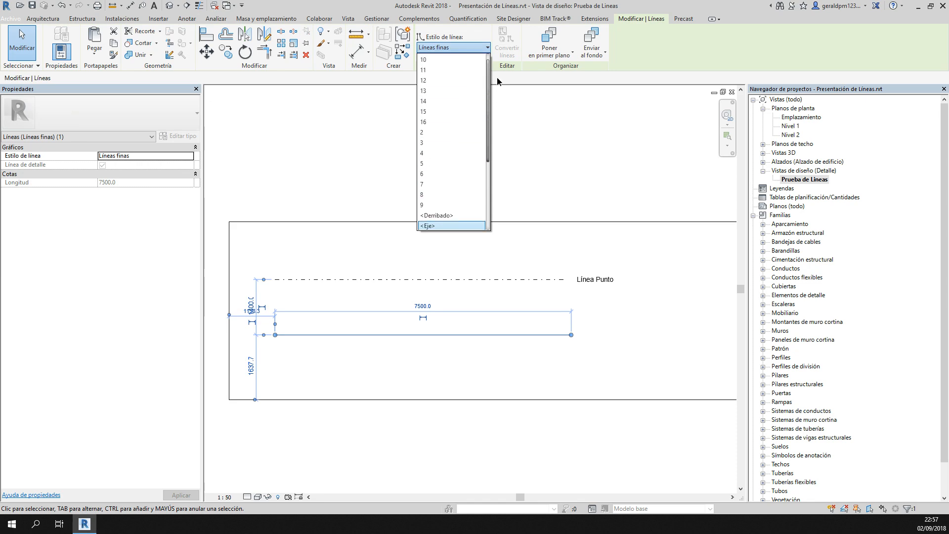
scroll(493, 124, "down", 4)
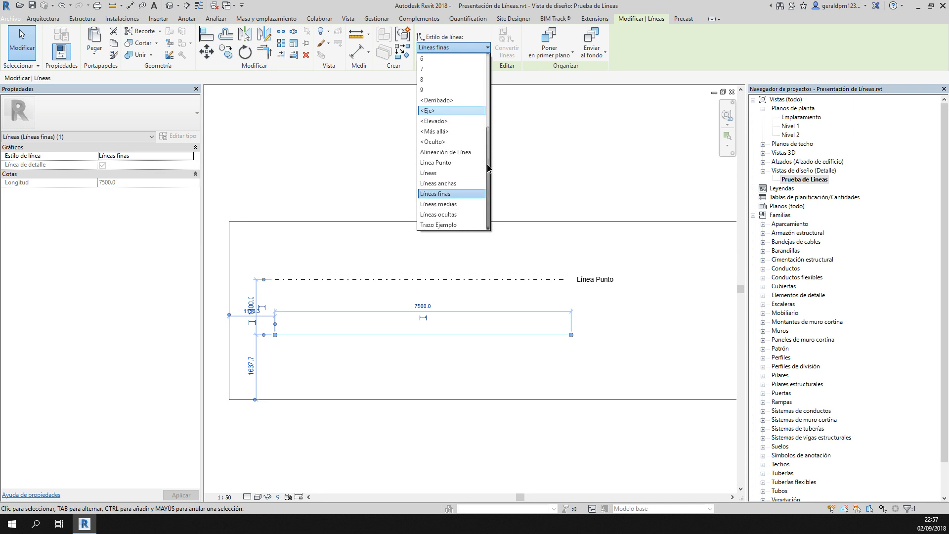
left_click(445, 225)
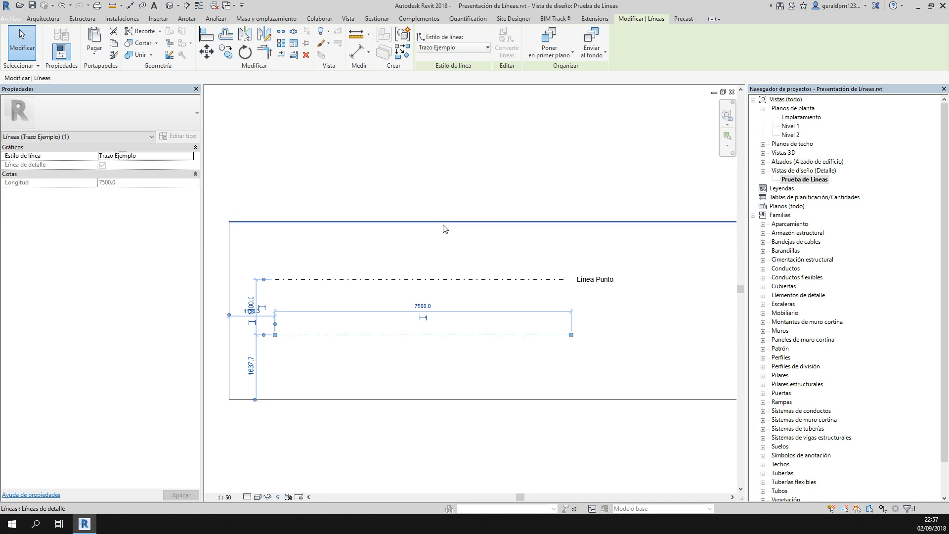
left_click(338, 303)
- Compare the dash pattern of the Trazo Ejemplo line with the Línea Punto sample and select the Línea Punto label
scroll(274, 373, "up", 2)
scroll(279, 332, "up", 2)
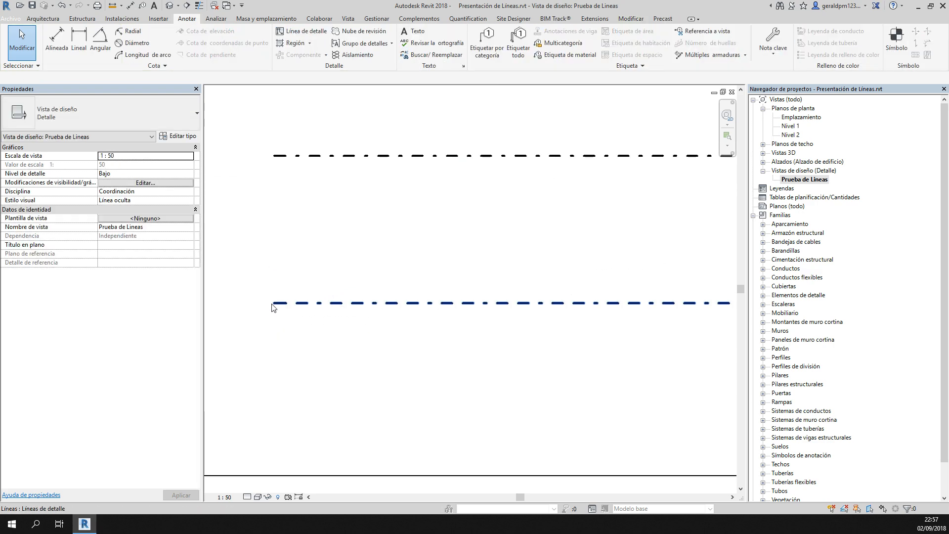
scroll(322, 311, "down", 3)
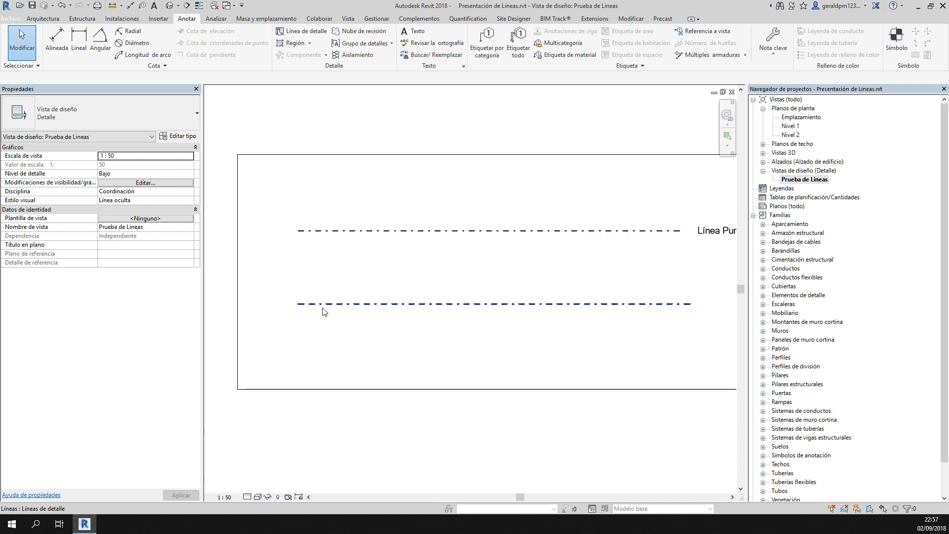
left_click(634, 242)
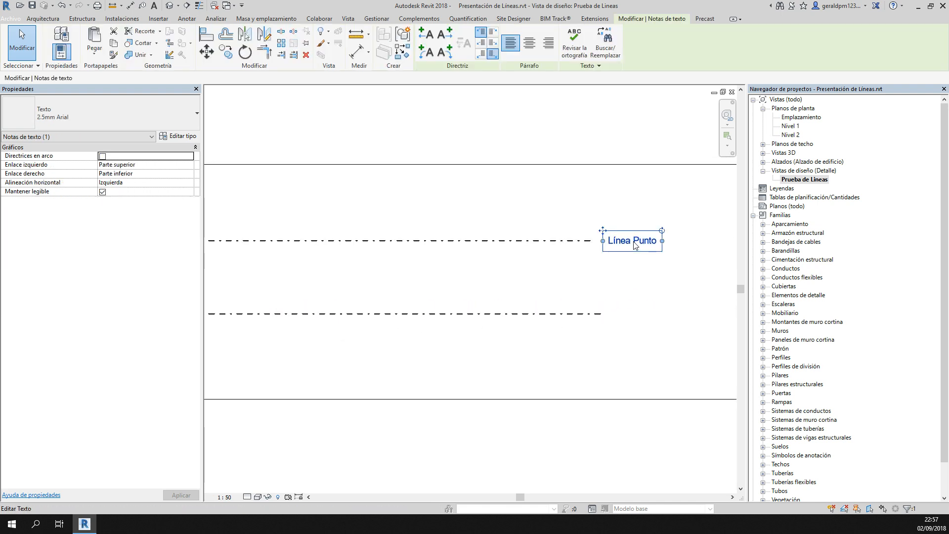
- Review the Estilos, Grosores de Línea and Patrones de Línea samples, ending at the frame with the two dash-dot lines
middle_click_drag(430, 298, 482, 350)
scroll(433, 309, "down", 6)
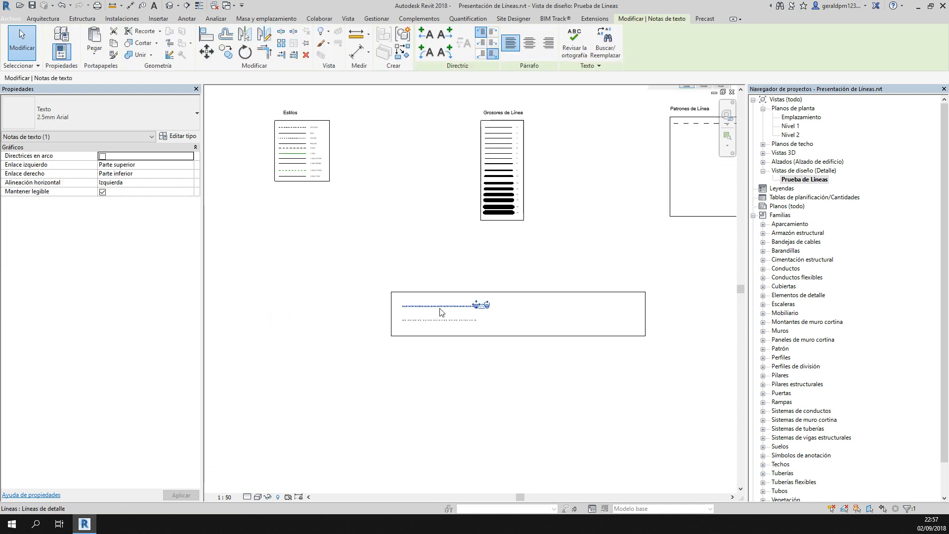
middle_click_drag(474, 257, 330, 331)
middle_click_drag(366, 294, 529, 294)
scroll(294, 197, "up", 4)
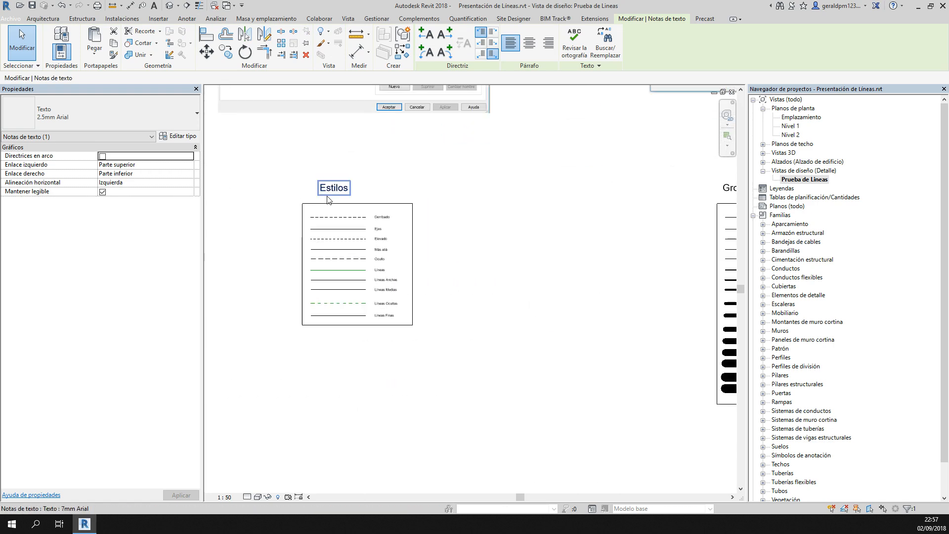
middle_click_drag(476, 274, 406, 284)
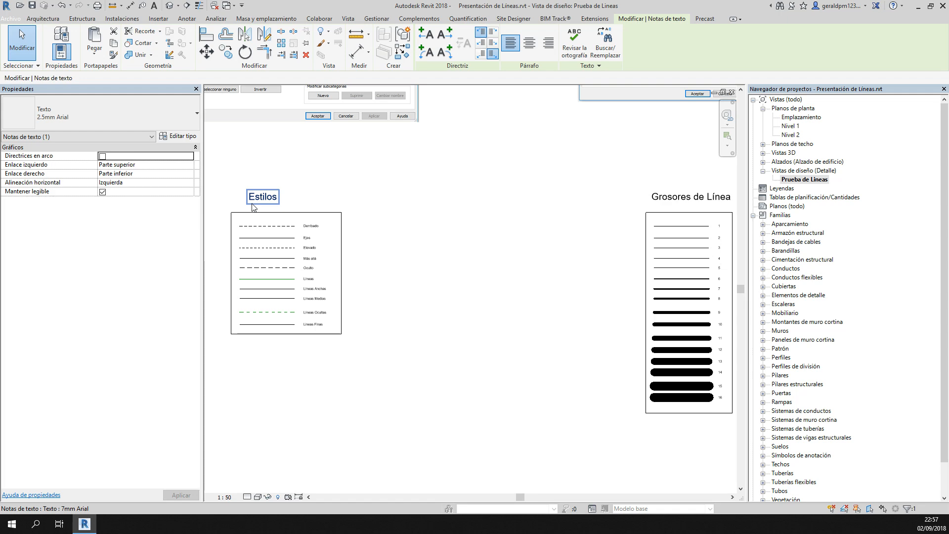
middle_click_drag(489, 217, 283, 233)
scroll(383, 218, "down", 1)
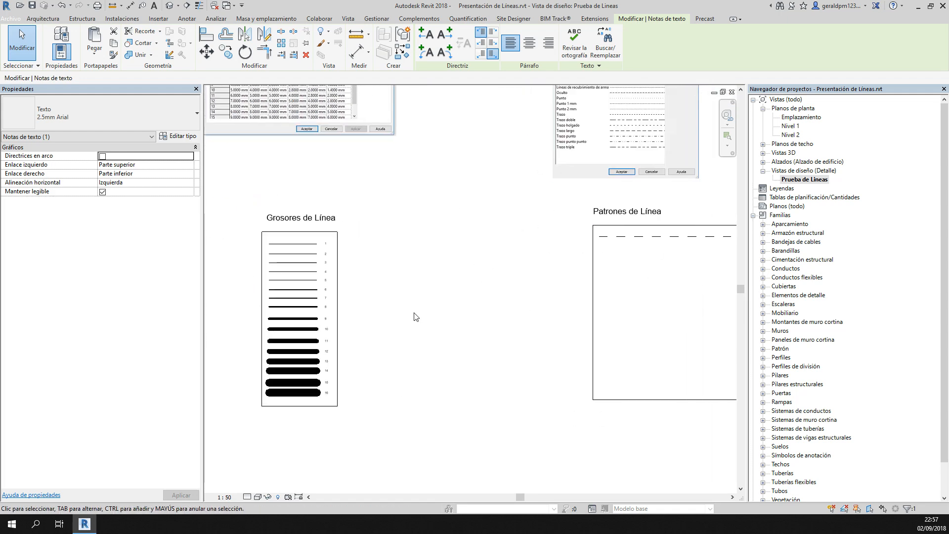
scroll(416, 316, "down", 3)
left_click_drag(459, 302, 553, 237)
middle_click_drag(552, 237, 558, 165)
scroll(385, 374, "up", 4)
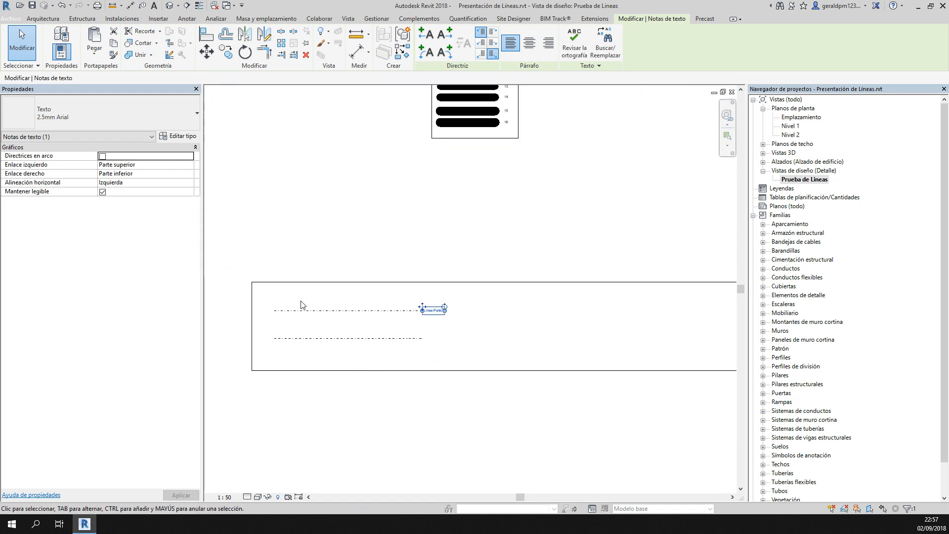
scroll(324, 351, "down", 1)
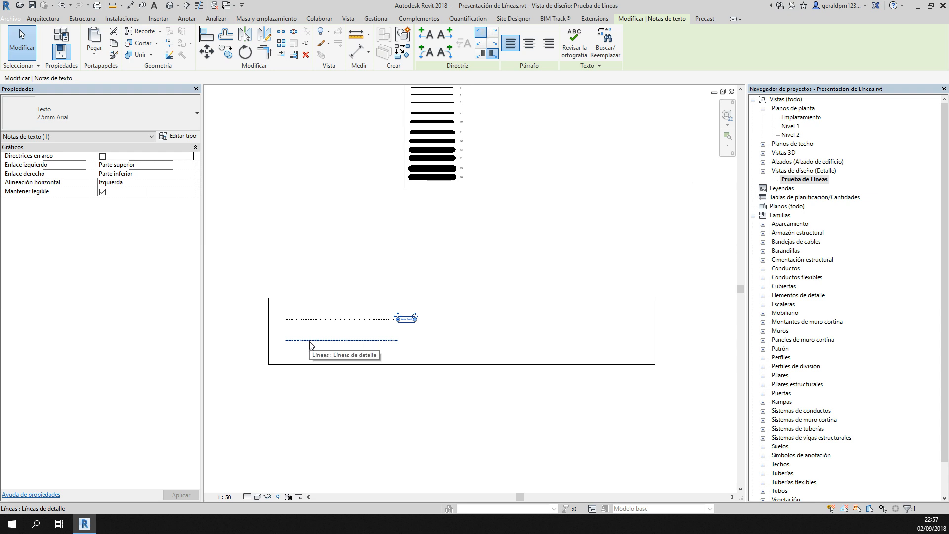
- Clear the label selection and open the Nivel 1 floor plan at the Jerarquía de Visualización table
left_click(186, 19)
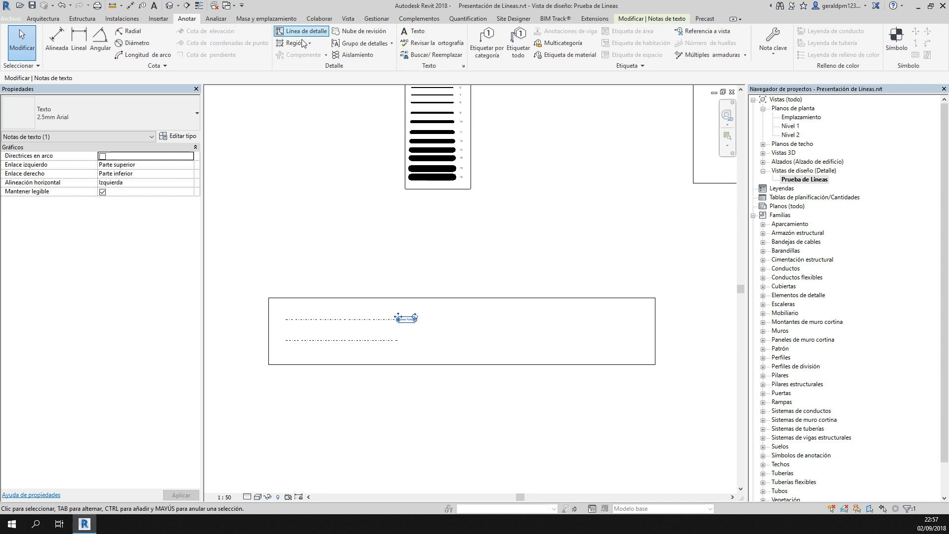
left_click(277, 205)
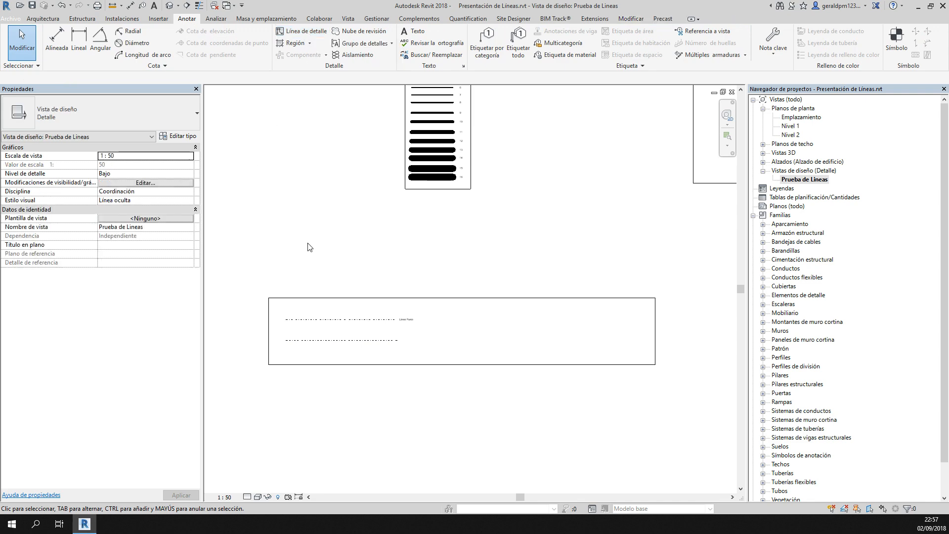
scroll(384, 250, "down", 4)
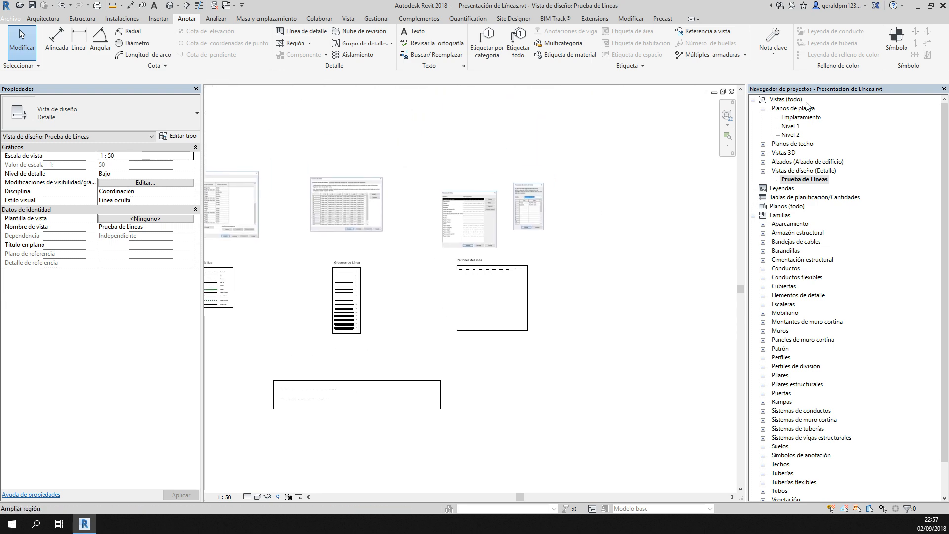
double_click(790, 126)
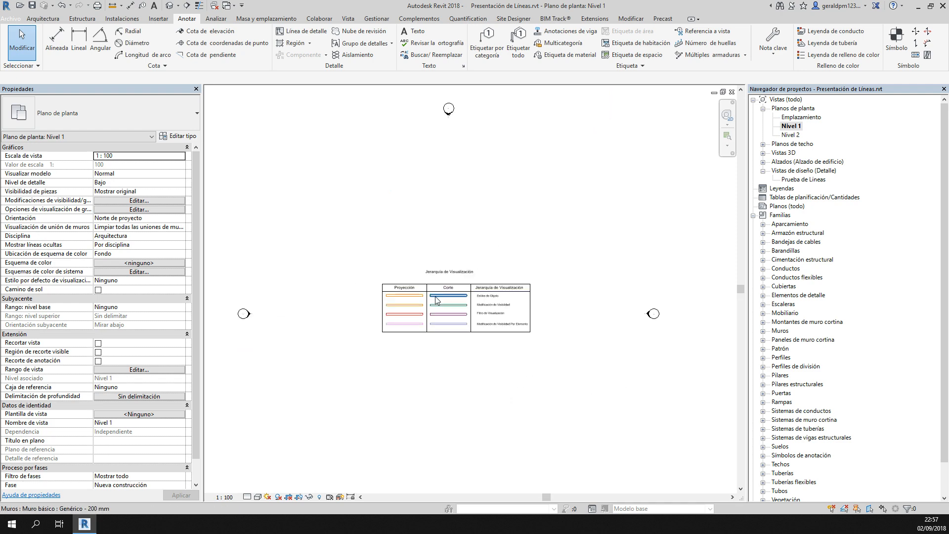
scroll(426, 323, "up", 2)
middle_click_drag(492, 409, 481, 397)
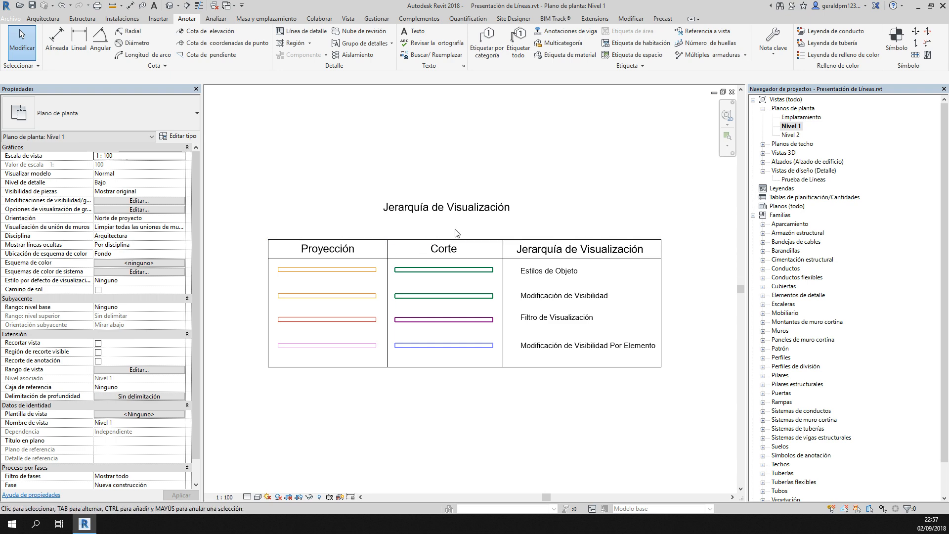
- Remove the Muro Seleccionado filter from the Nivel 1 visibility/graphics overrides
key("v")
key("g")
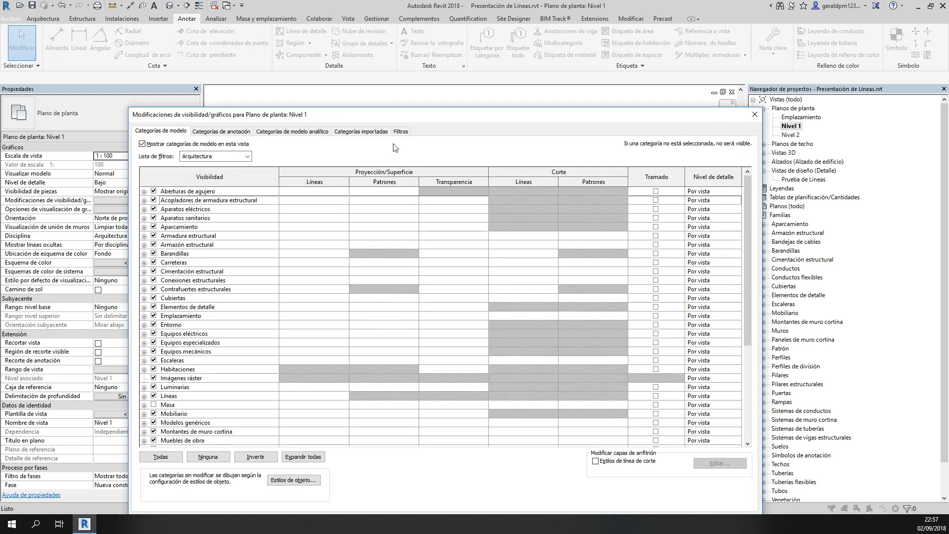
left_click(401, 131)
left_click(182, 177)
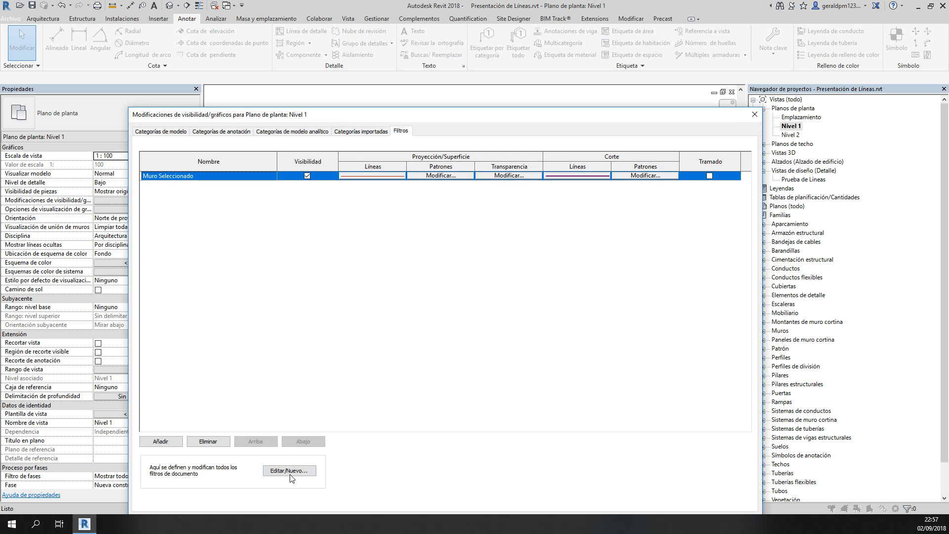
left_click(208, 442)
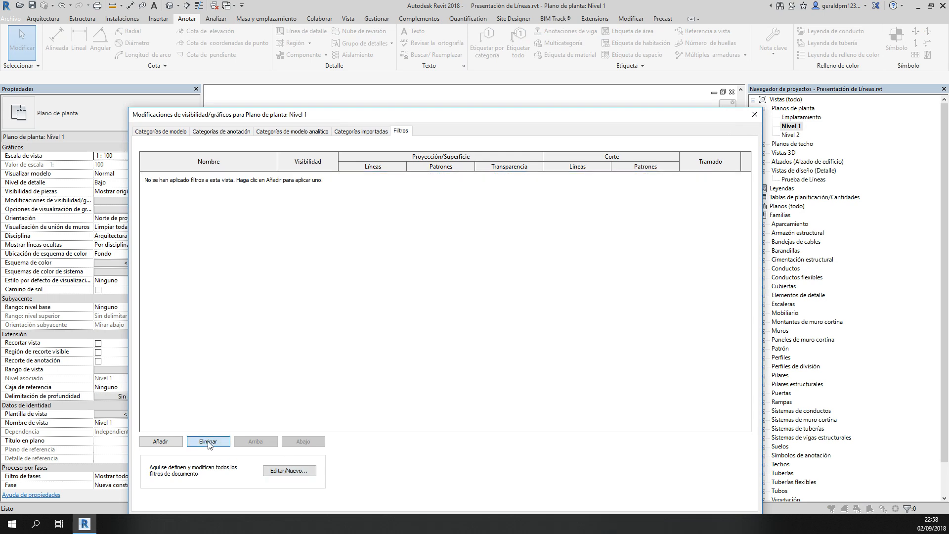
- Clear the projection and cut line overrides of the Muros category in Nivel 1 and apply the visibility settings
left_click(160, 132)
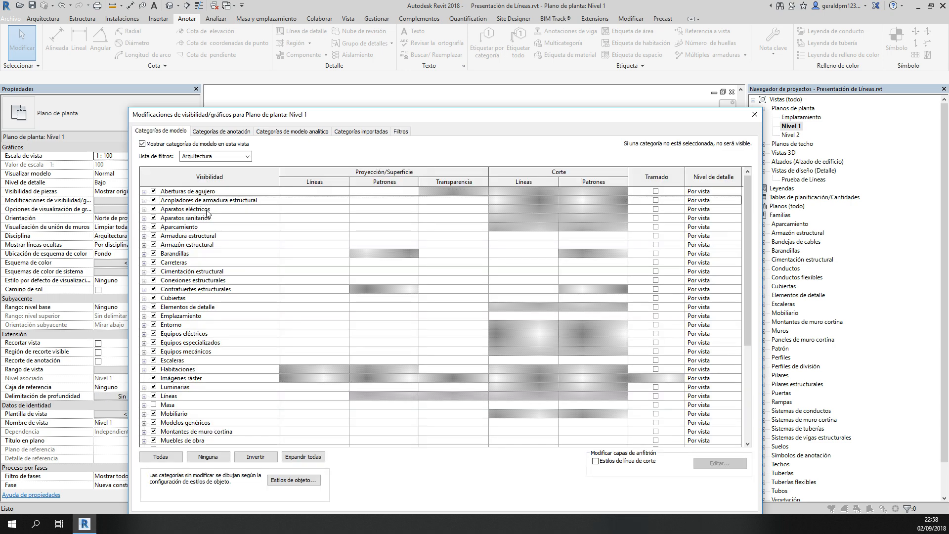
scroll(236, 318, "down", 5)
left_click(236, 316)
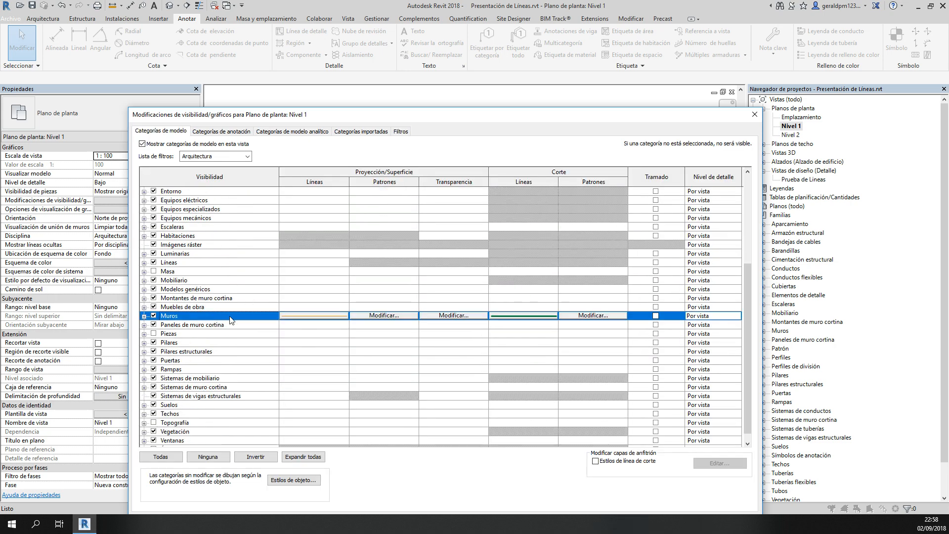
left_click(342, 318)
left_click(339, 319)
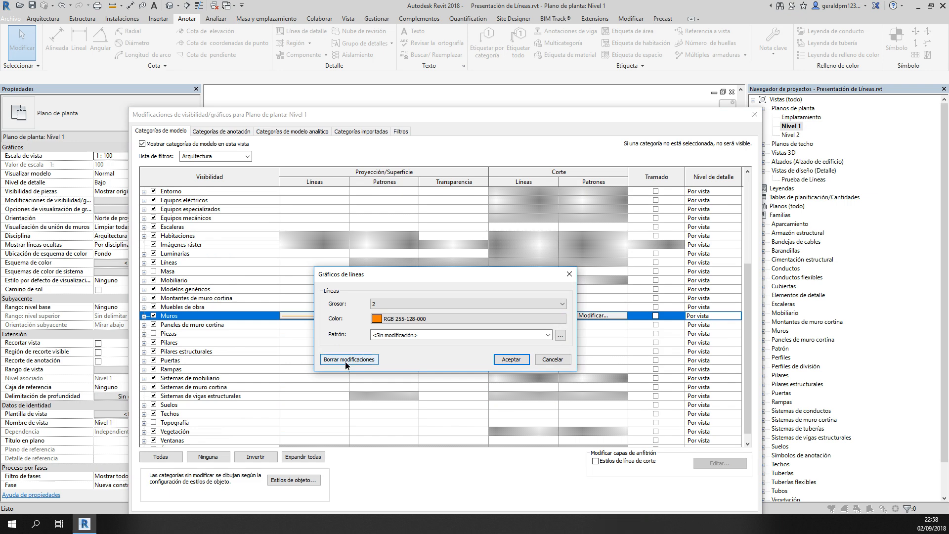
left_click(501, 358)
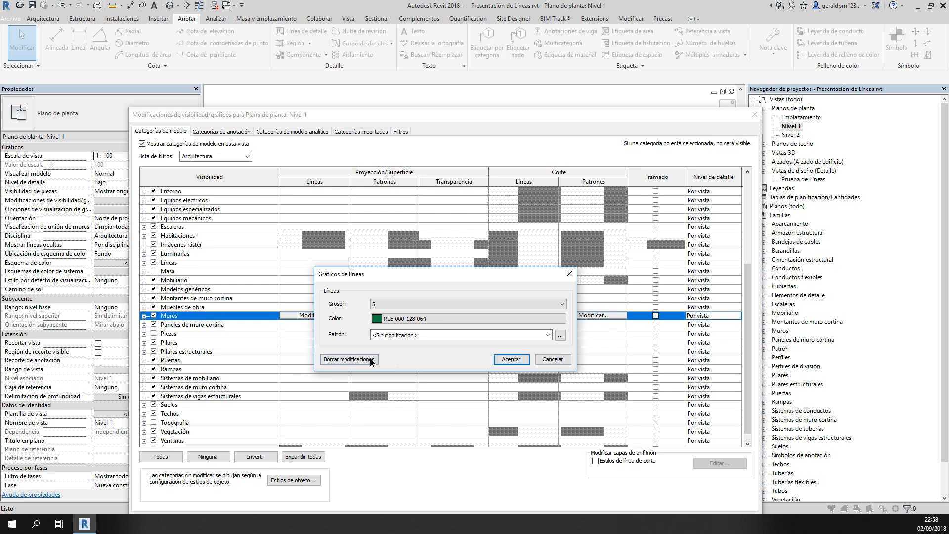
left_click(371, 360)
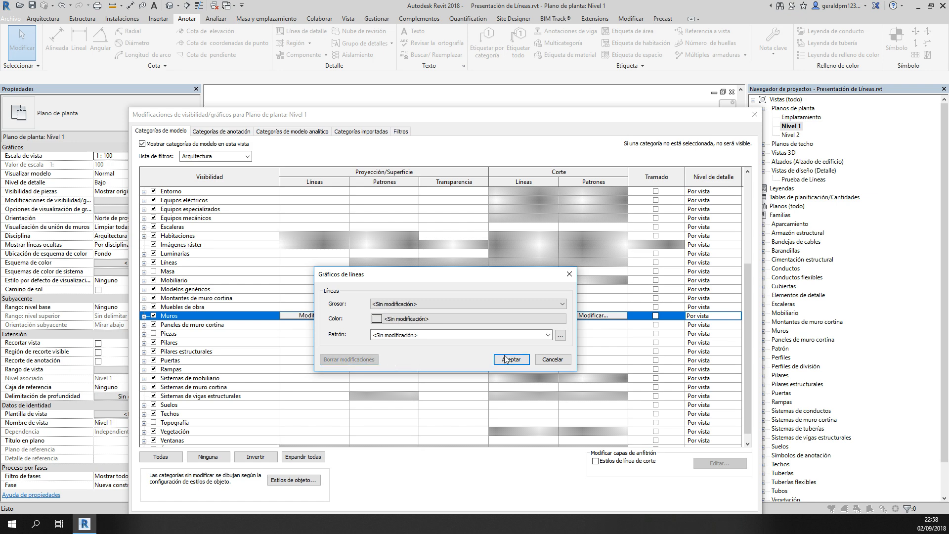
left_click(509, 360)
scroll(503, 364, "down", 1)
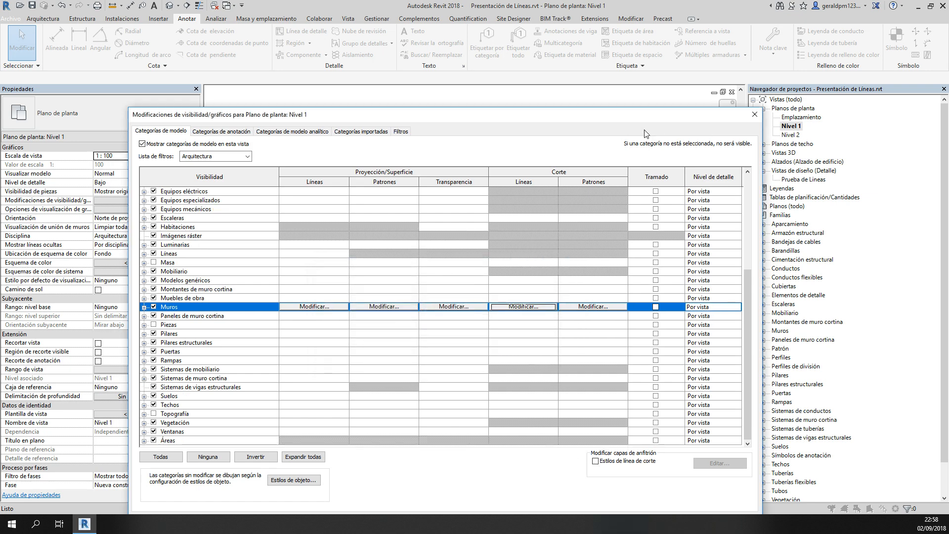
left_click_drag(629, 117, 615, 17)
left_click(573, 434)
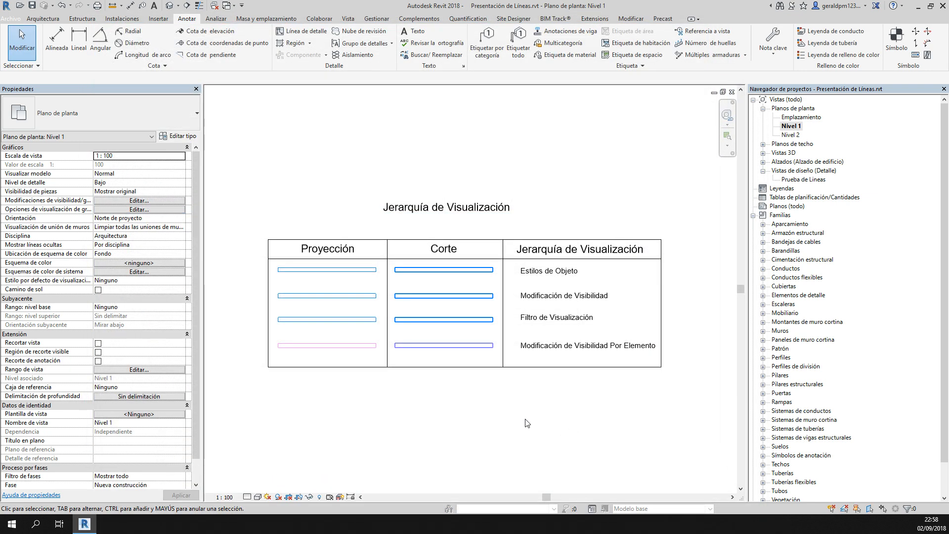
- Review the Proyección, Corte and Jerarquía de Visualización columns of the table and their sample walls
scroll(336, 365, "up", 2)
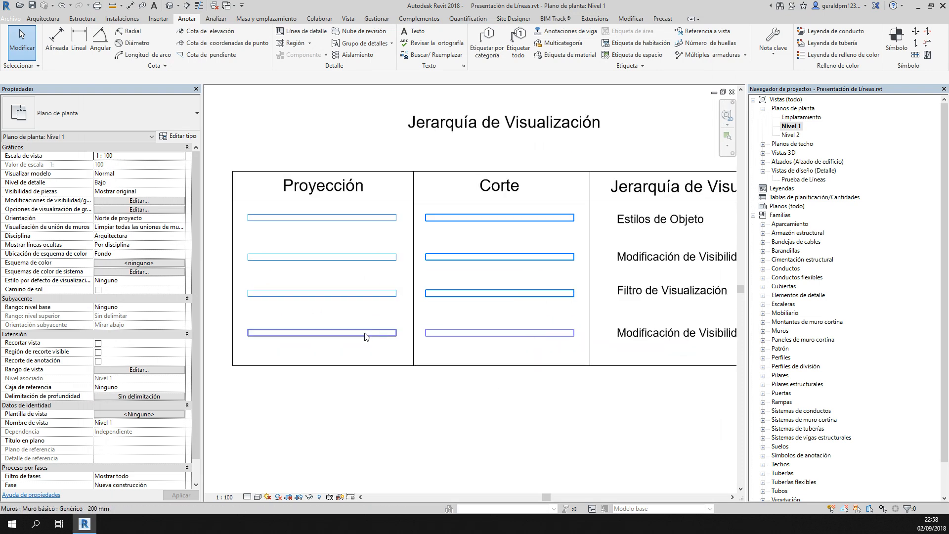
middle_click_drag(508, 402, 478, 427)
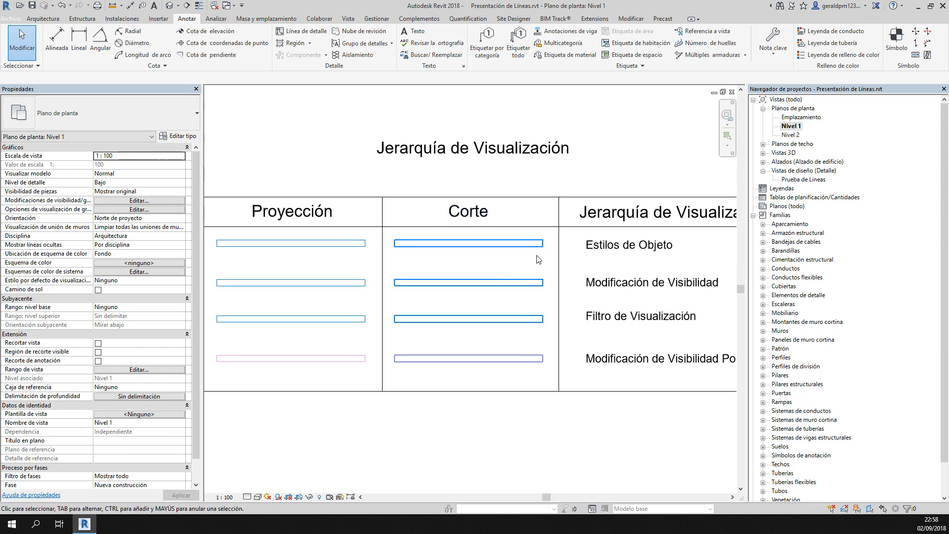
middle_click_drag(464, 257, 421, 254)
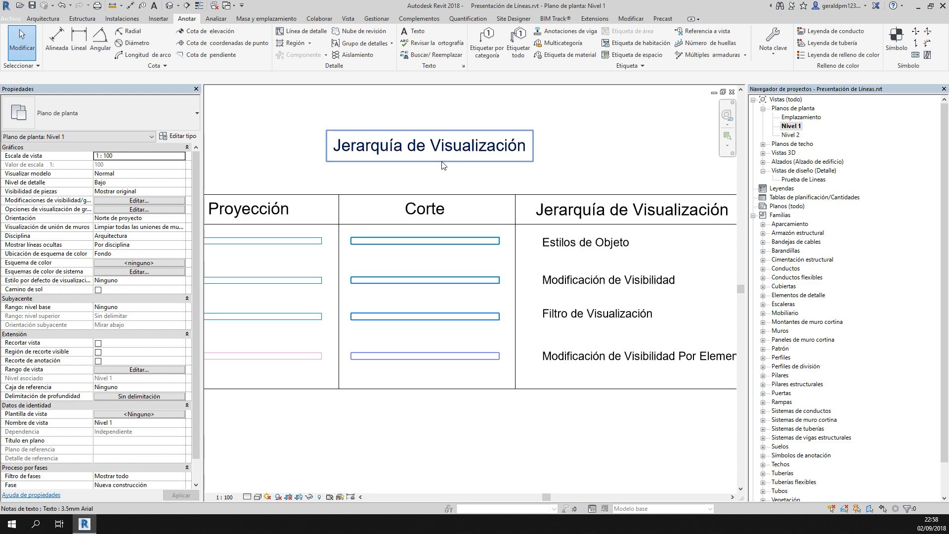
scroll(588, 241, "down", 1)
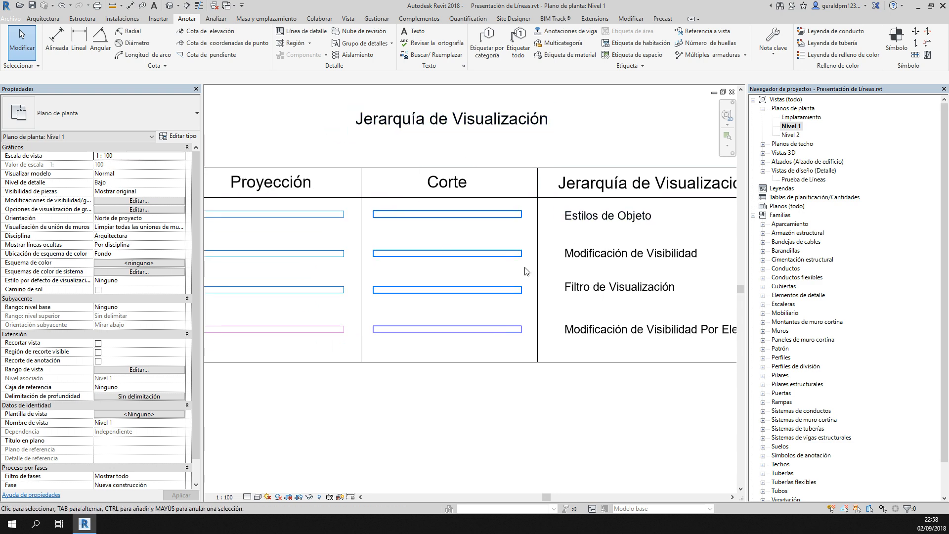
scroll(534, 278, "down", 1)
middle_click_drag(531, 279, 513, 289)
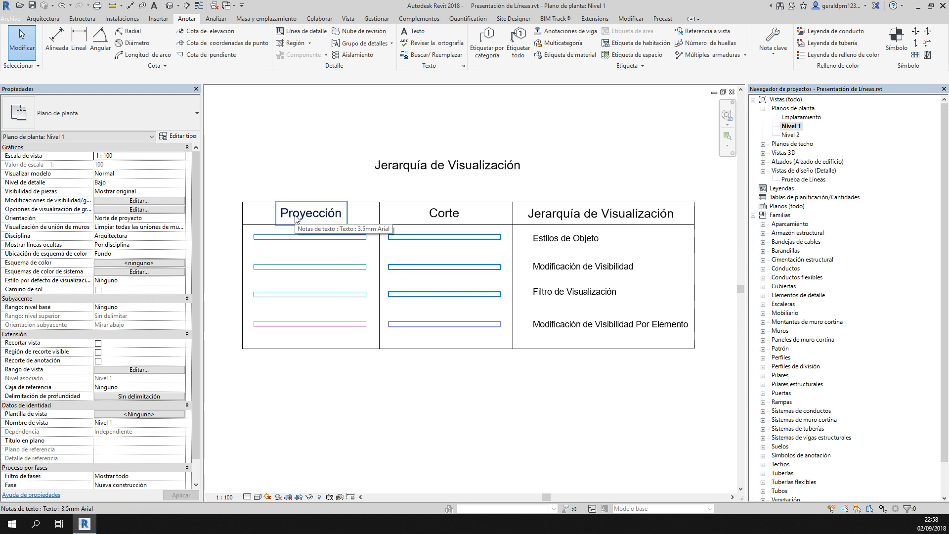
- Compare the unconnected heights of the Proyección and Corte walls in the Estilos de Objeto row
left_click(321, 237)
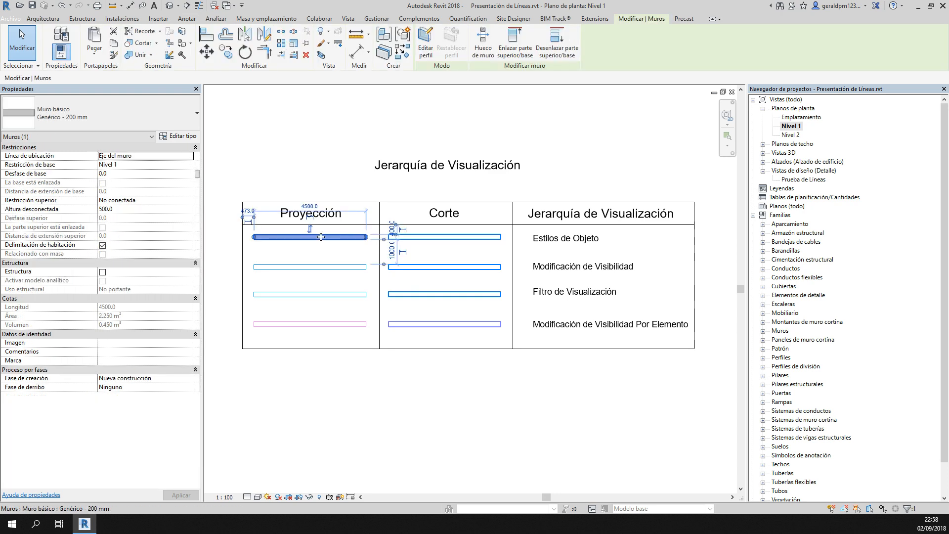
left_click(424, 237)
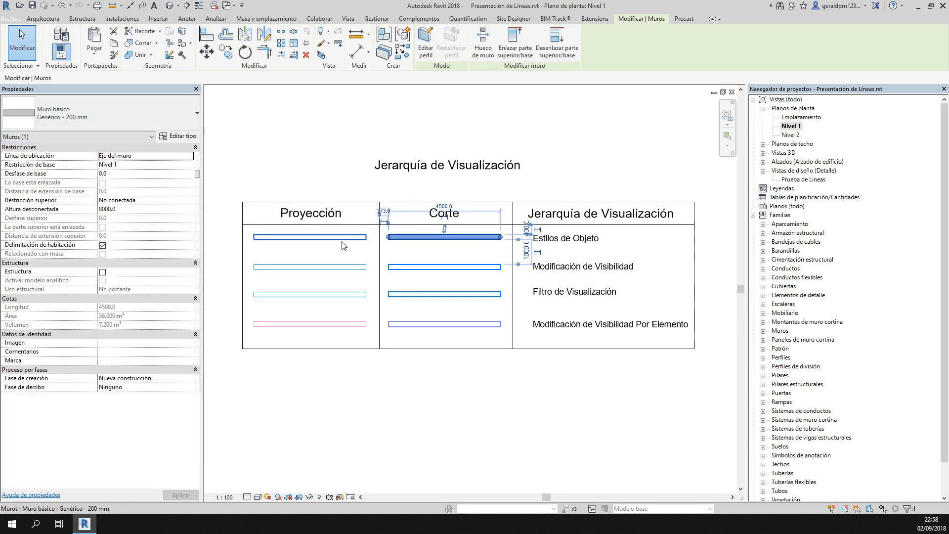
left_click(344, 244)
left_click(438, 244)
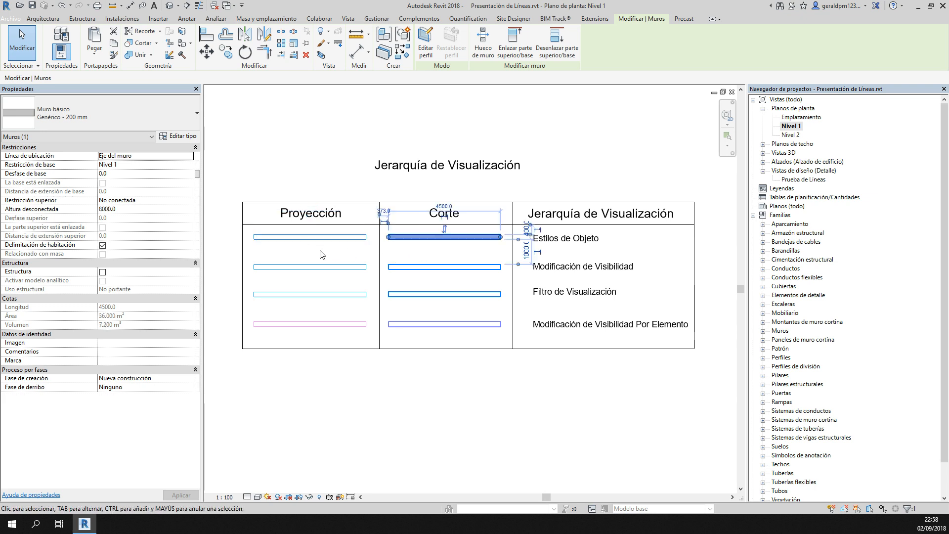
left_click(316, 237)
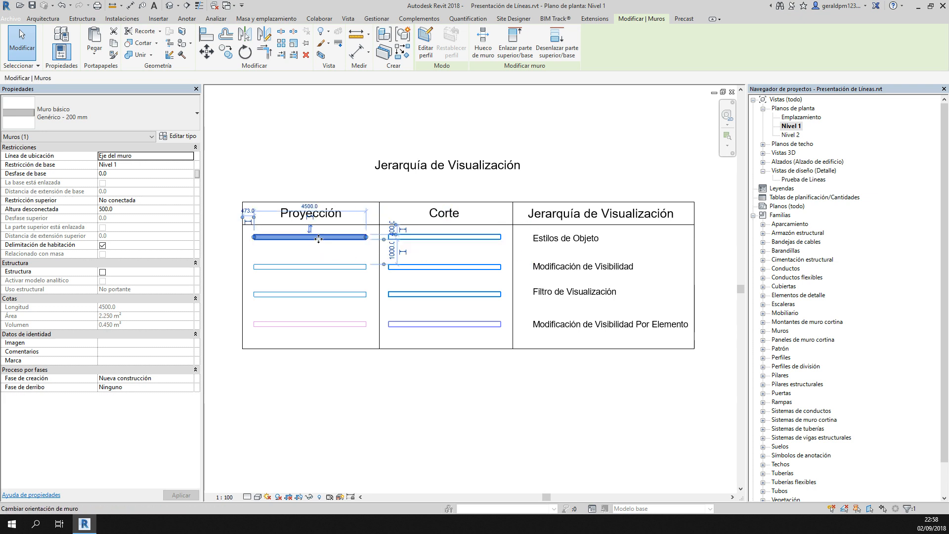
left_click(128, 209)
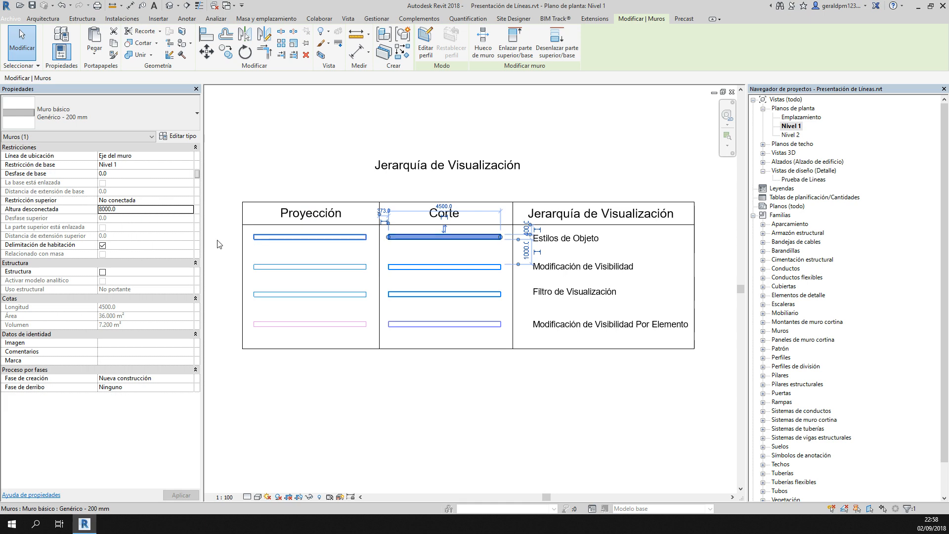
left_click(443, 447)
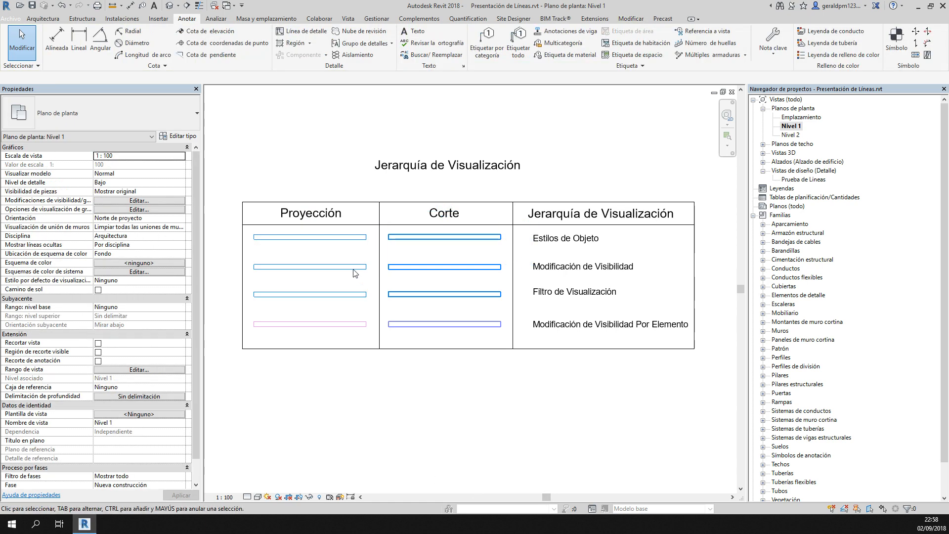
left_click(328, 239)
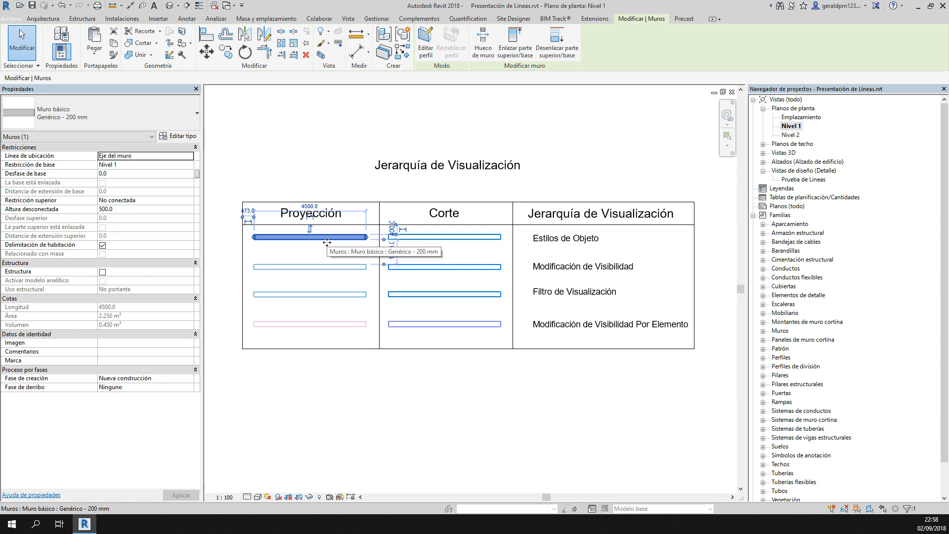
left_click(458, 238)
left_click(360, 238)
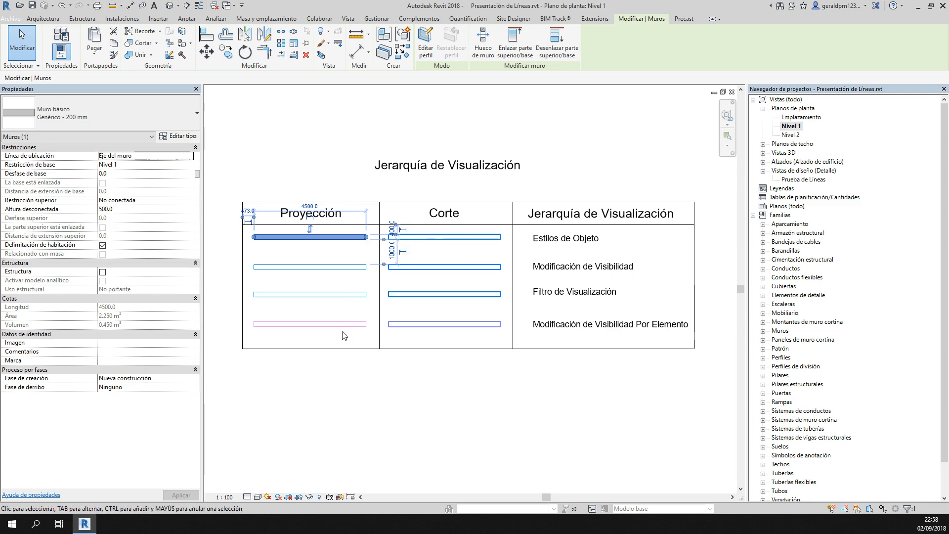
key("Escape")
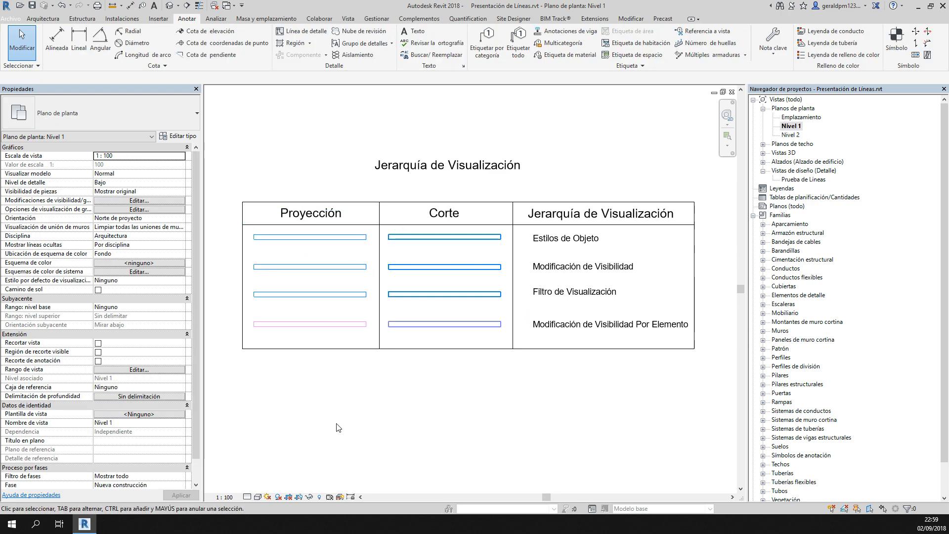
- Check the cut plane offset in the Nivel 1 view range and close the settings without changes
key("v")
key("r")
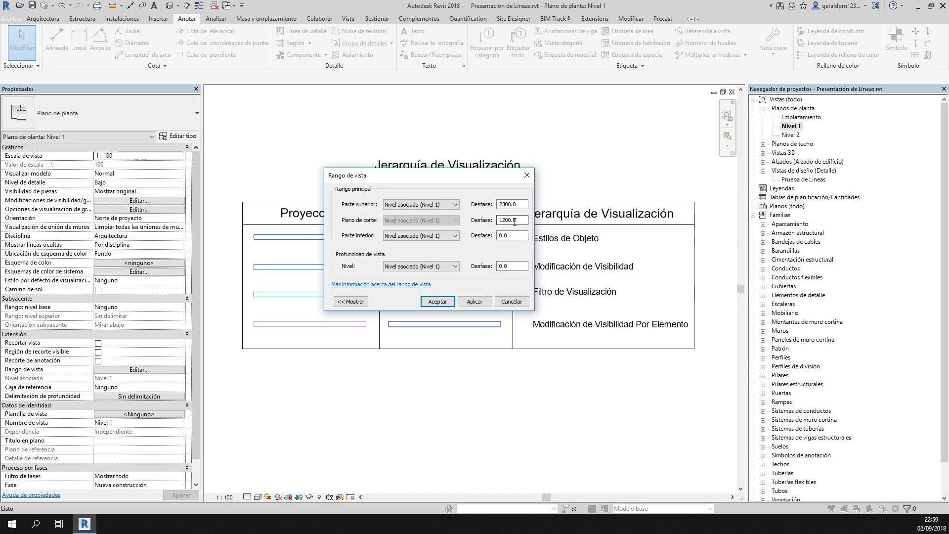
left_click_drag(519, 221, 466, 224)
left_click_drag(420, 178, 377, 261)
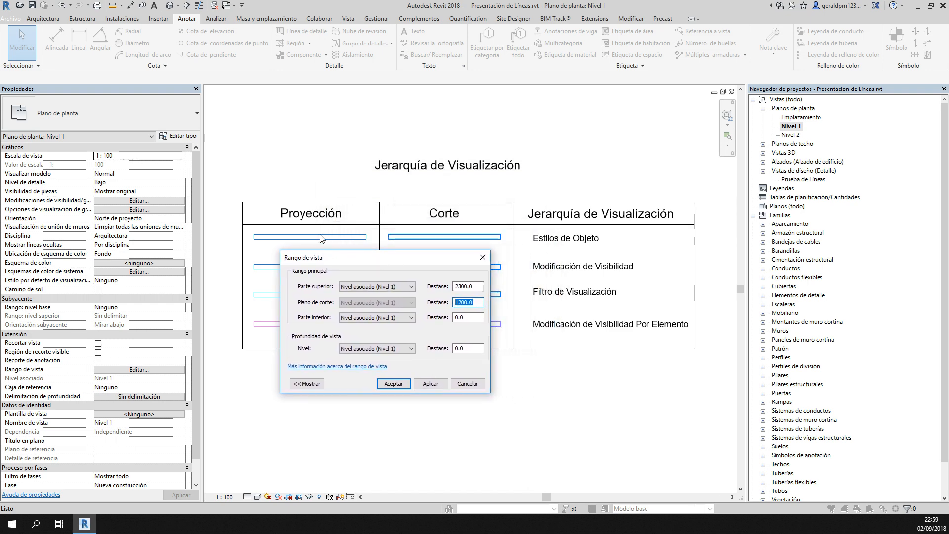
left_click(483, 257)
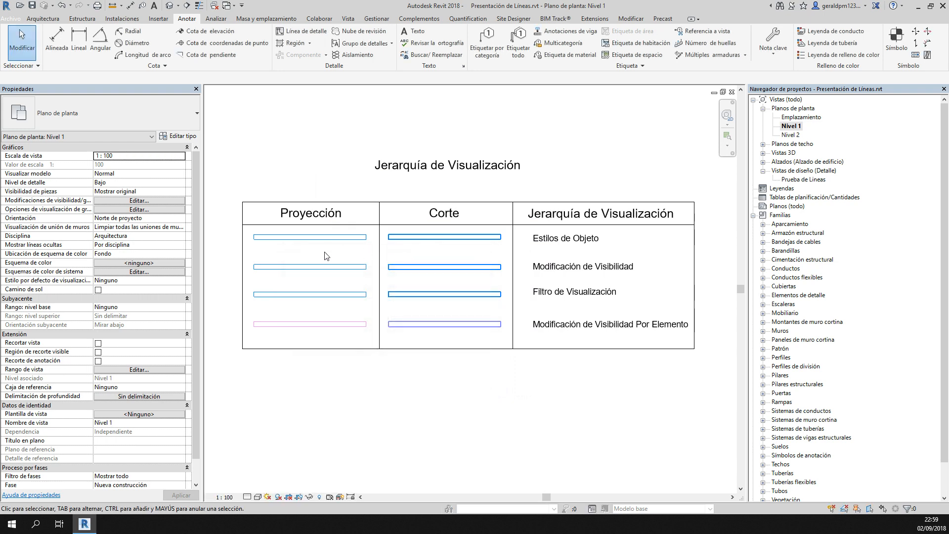
- Examine the Proyección and Corte wall outlines in the table up close
scroll(348, 256, "up", 2)
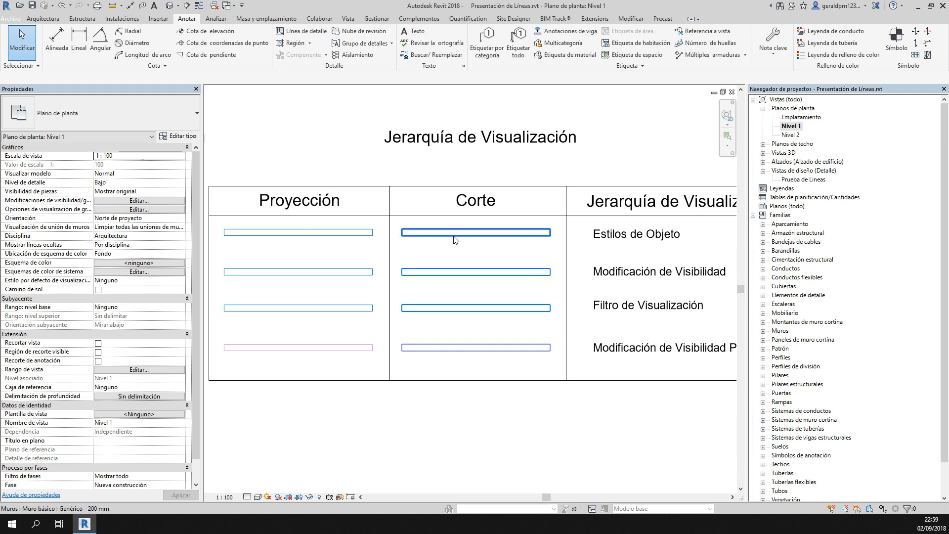
middle_click_drag(464, 252, 490, 262)
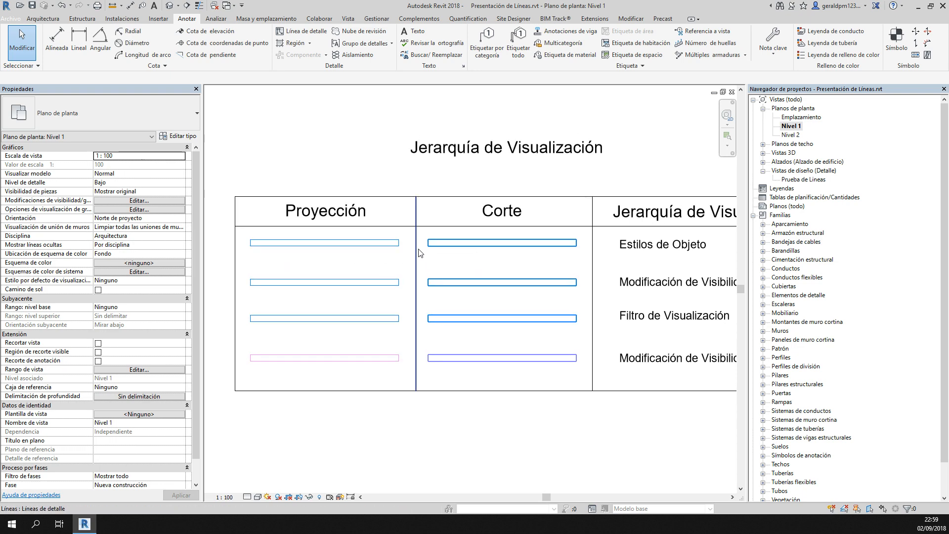
scroll(309, 253, "up", 2)
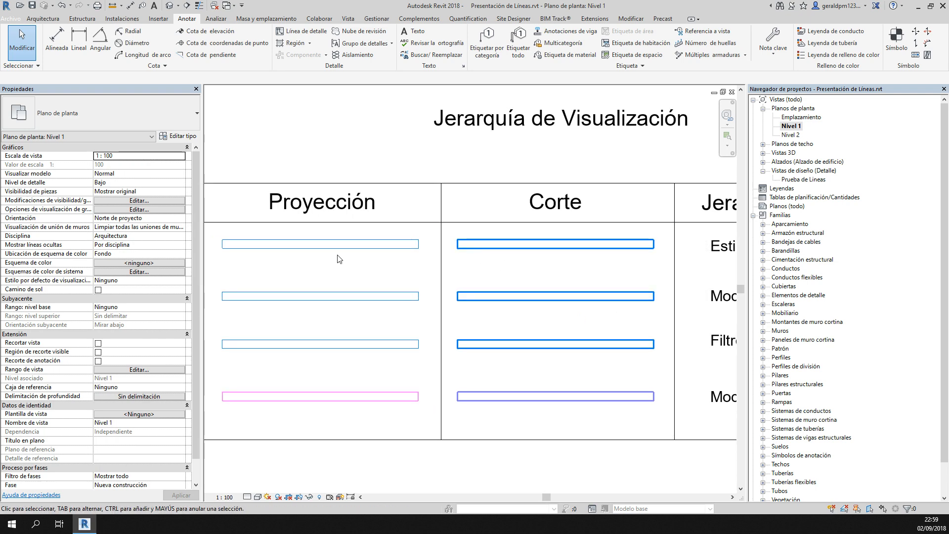
- Review the Estilos de Objeto row of the hierarchy table against its Proyección and Corte sample walls
middle_click_drag(532, 265, 267, 279)
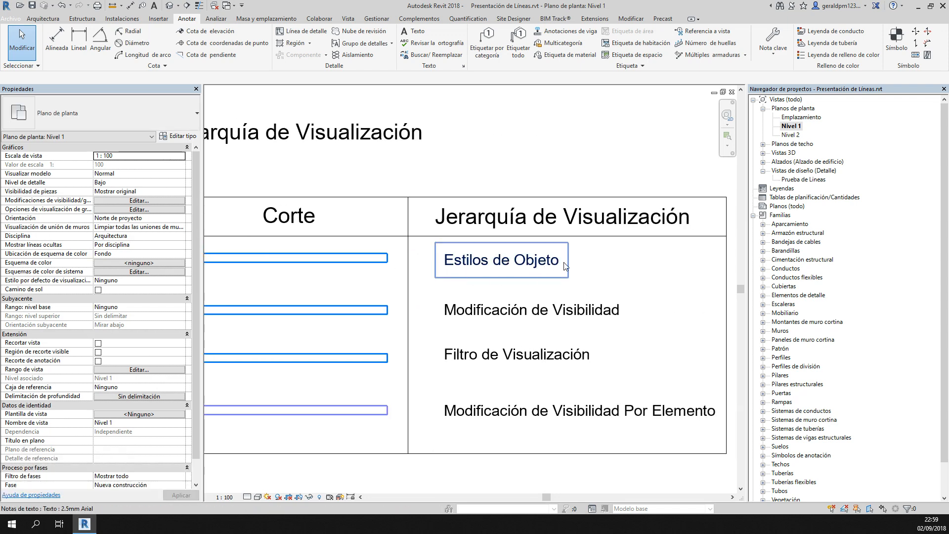
middle_click_drag(510, 272, 697, 279)
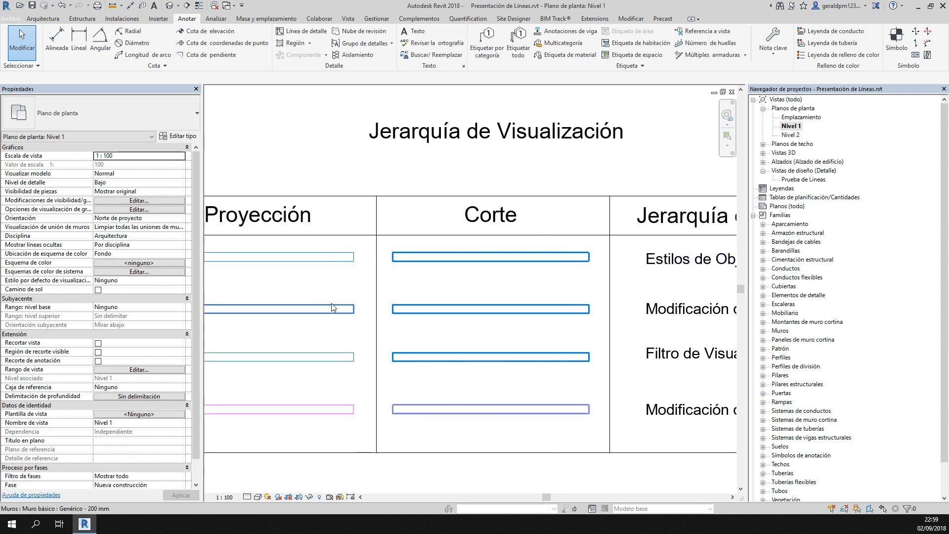
mouse_move(450, 318)
middle_mouse_down()
mouse_move(430, 333)
mouse_move(372, 343)
middle_mouse_up()
middle_click_drag(530, 298, 635, 291)
middle_click_drag(450, 301, 473, 304)
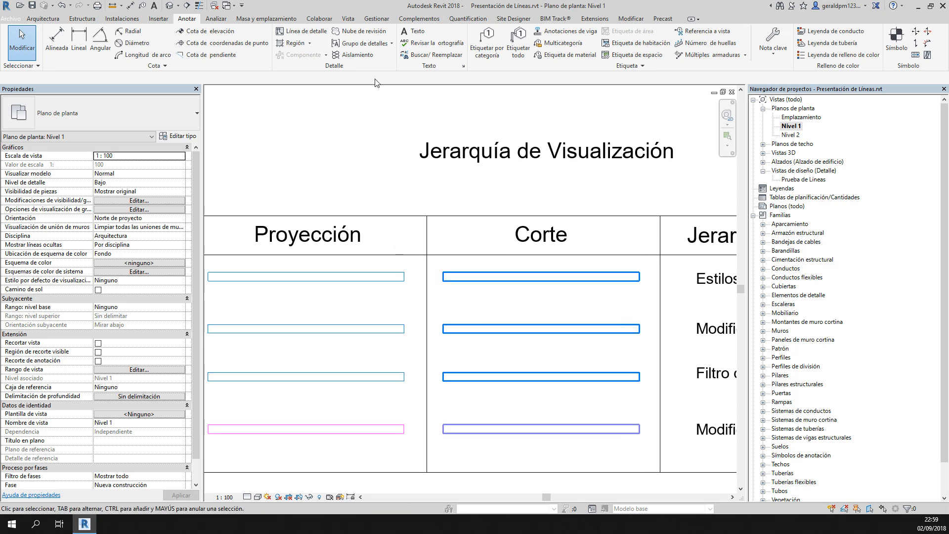
- Set the line color of the Muros category to RGB 255-128-128 in the project's object styles
left_click(375, 19)
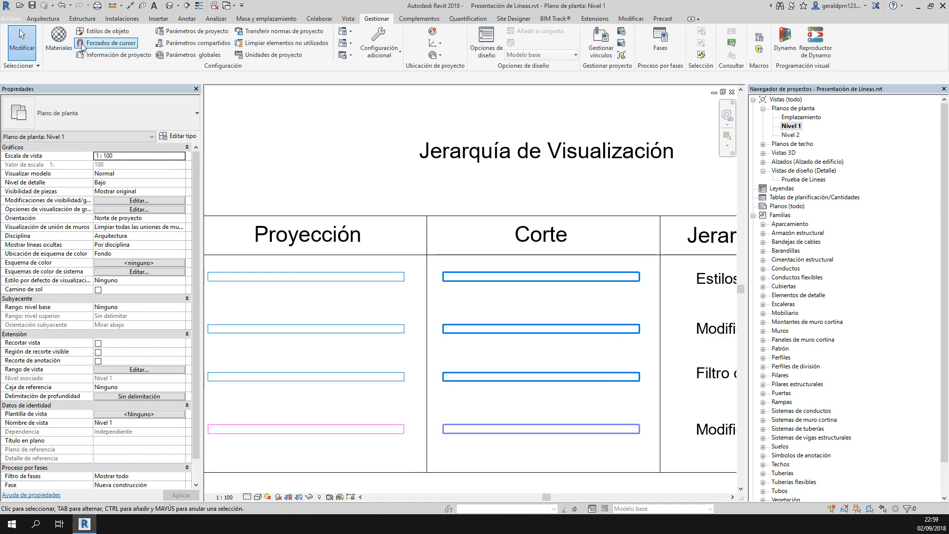
left_click(102, 31)
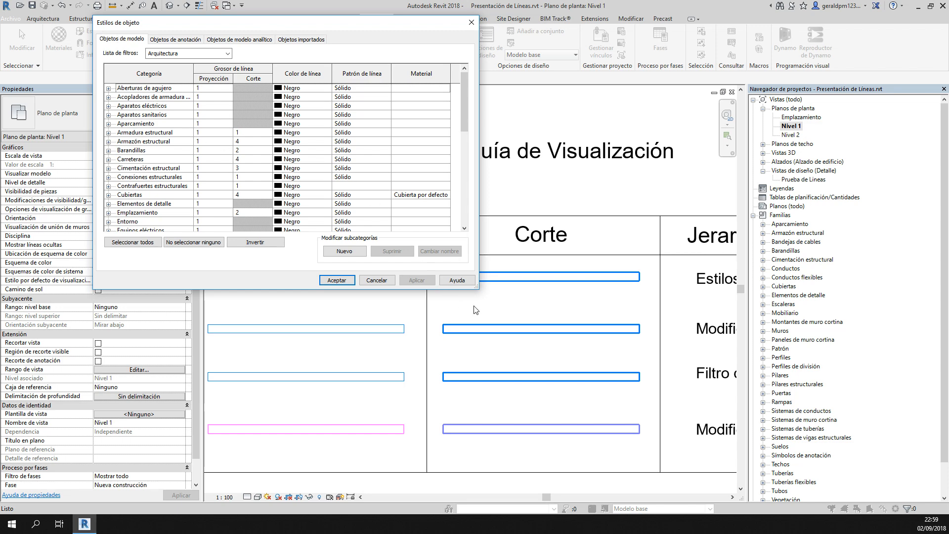
left_click_drag(474, 290, 489, 454)
scroll(189, 277, "down", 2)
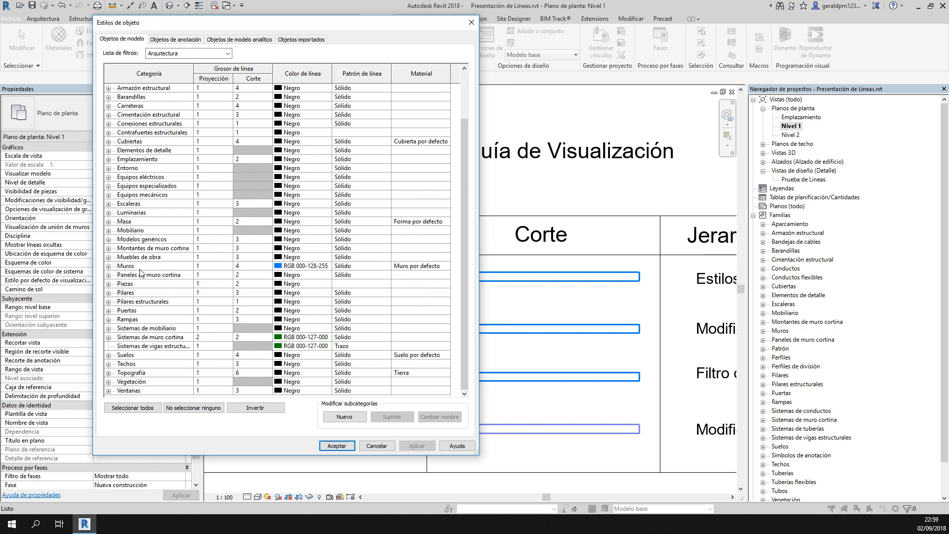
left_click(141, 267)
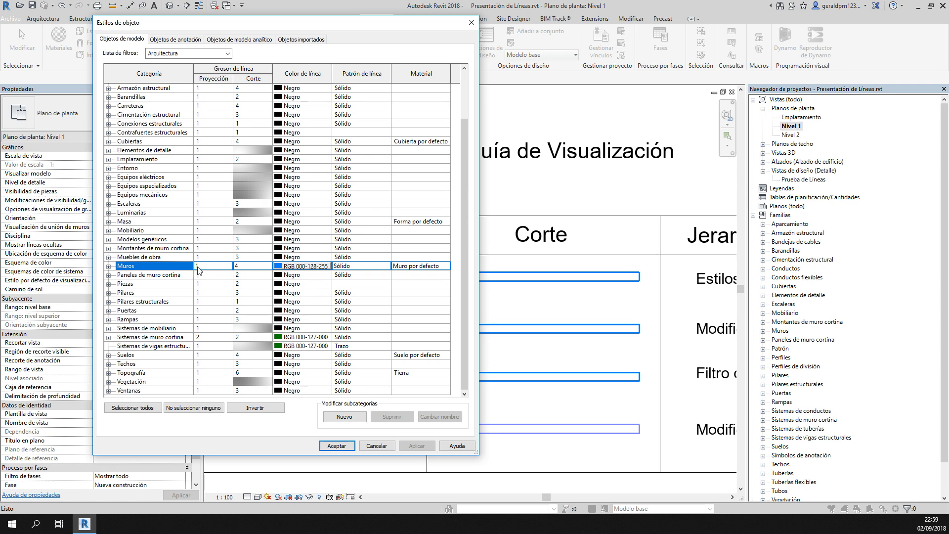
left_click(293, 267)
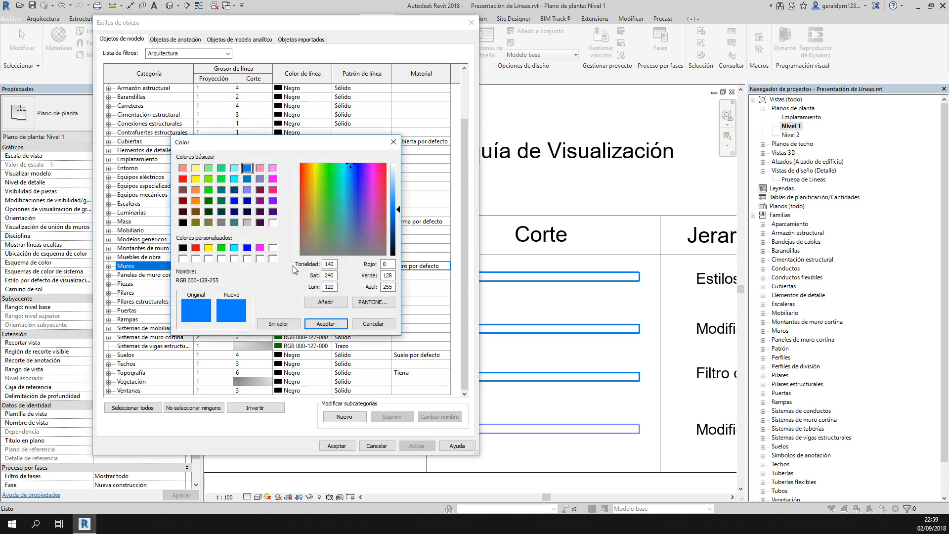
left_click(183, 170)
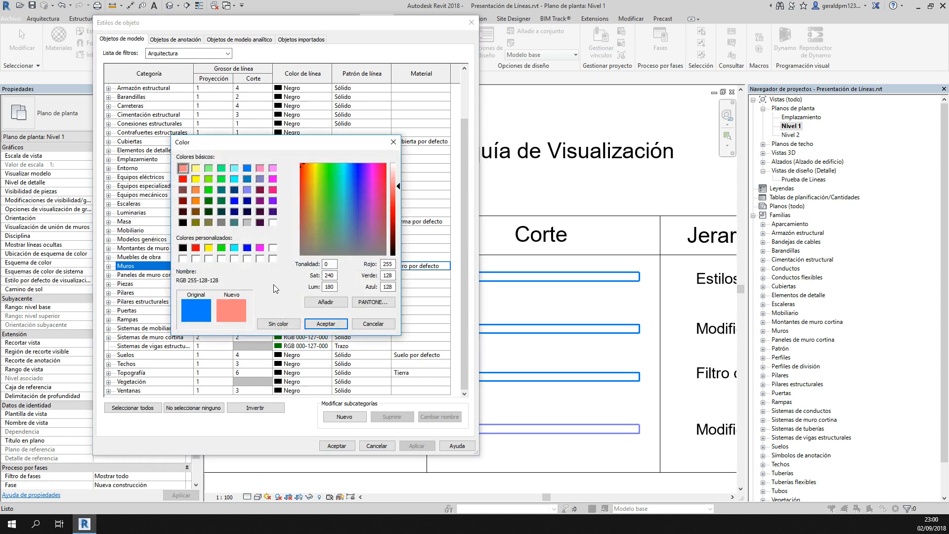
left_click(324, 322)
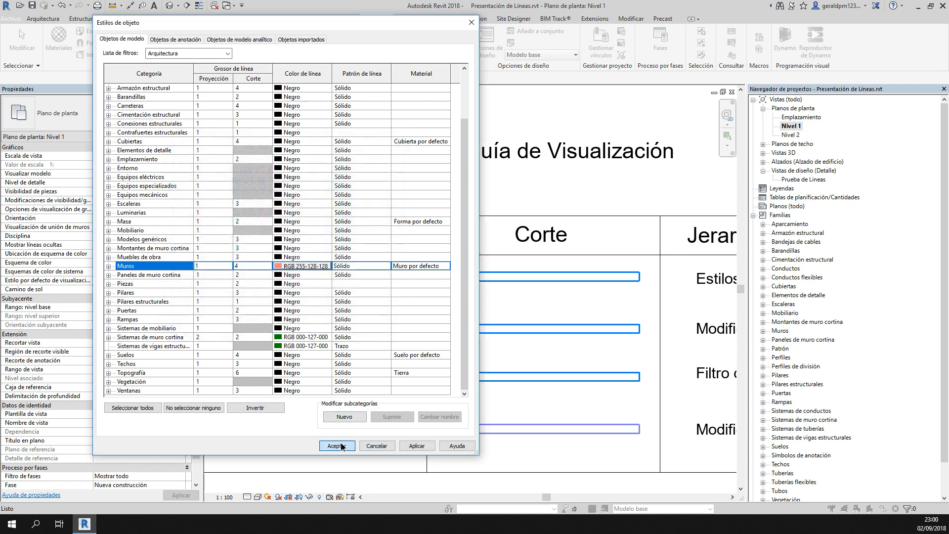
left_click(341, 446)
- Open the visibility/graphics overrides for Nivel 1 and select the Muros model category
middle_click_drag(403, 299, 434, 291)
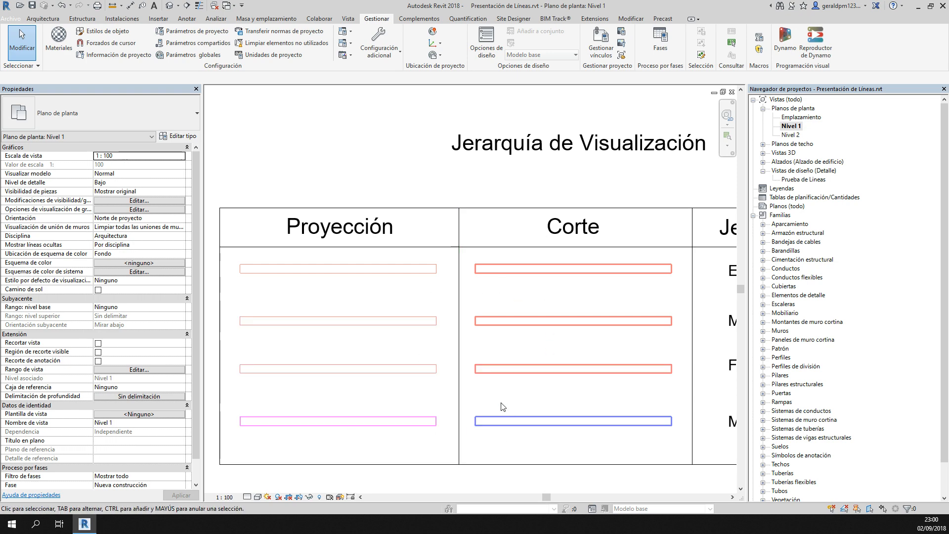
middle_click_drag(445, 353, 420, 360)
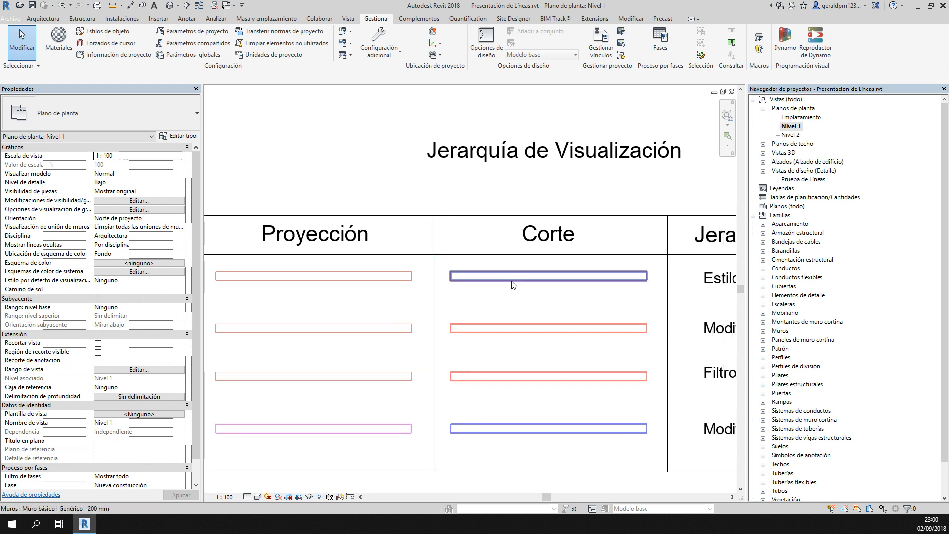
mouse_move(455, 291)
middle_mouse_down()
mouse_move(443, 296)
mouse_move(475, 298)
mouse_move(336, 302)
mouse_move(548, 304)
mouse_move(451, 282)
middle_mouse_up()
scroll(426, 269, "down", 3)
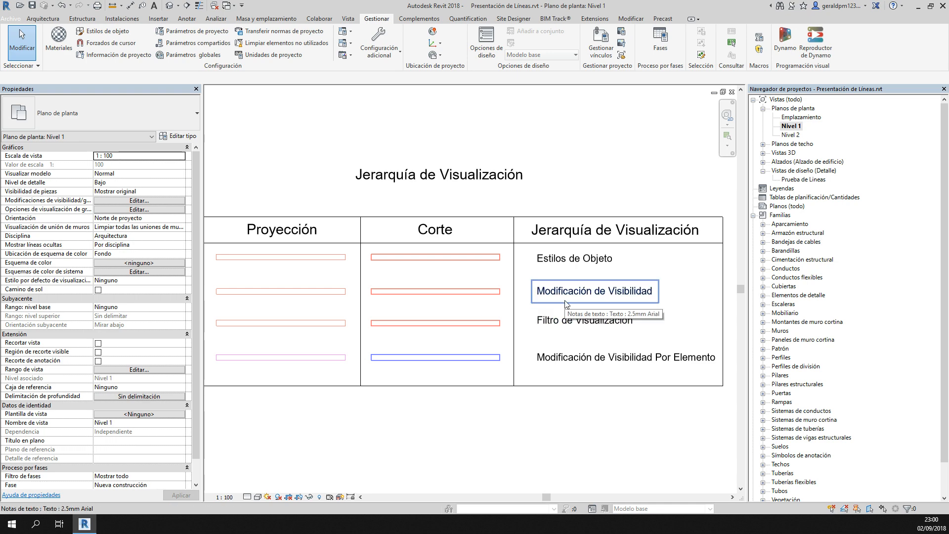
key("v")
key("g")
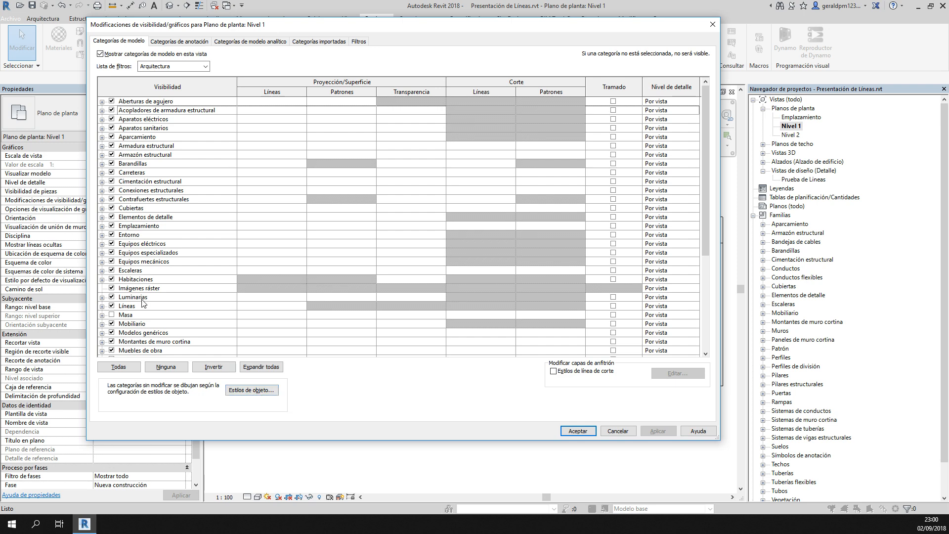
scroll(148, 306, "down", 5)
left_click(144, 217)
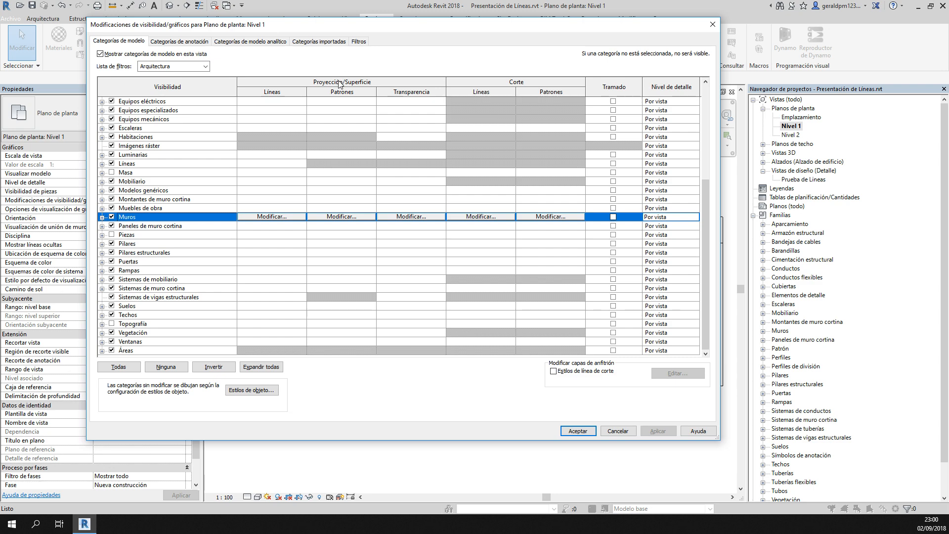
- Override the projection line color of Muros with RGB 000-128-255
left_click(285, 217)
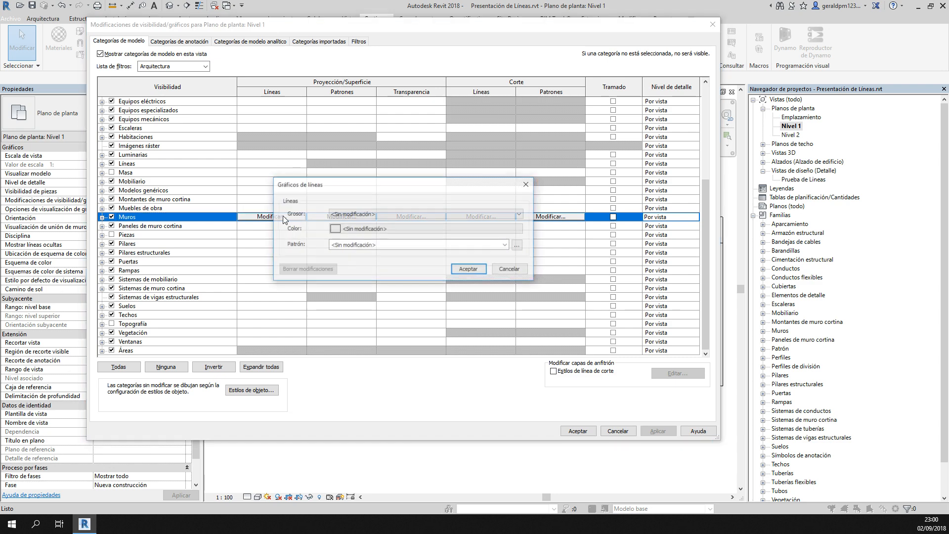
left_click(349, 228)
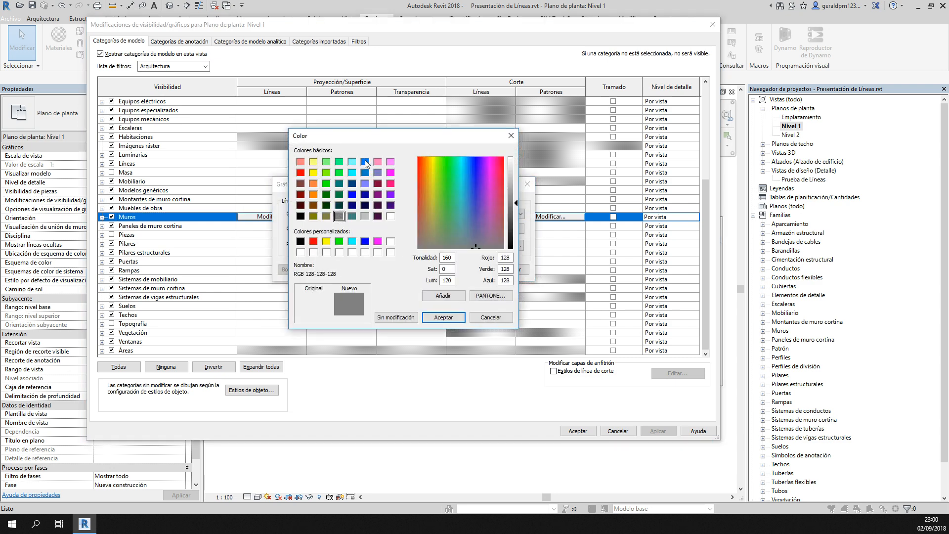
left_click(364, 161)
left_click(443, 317)
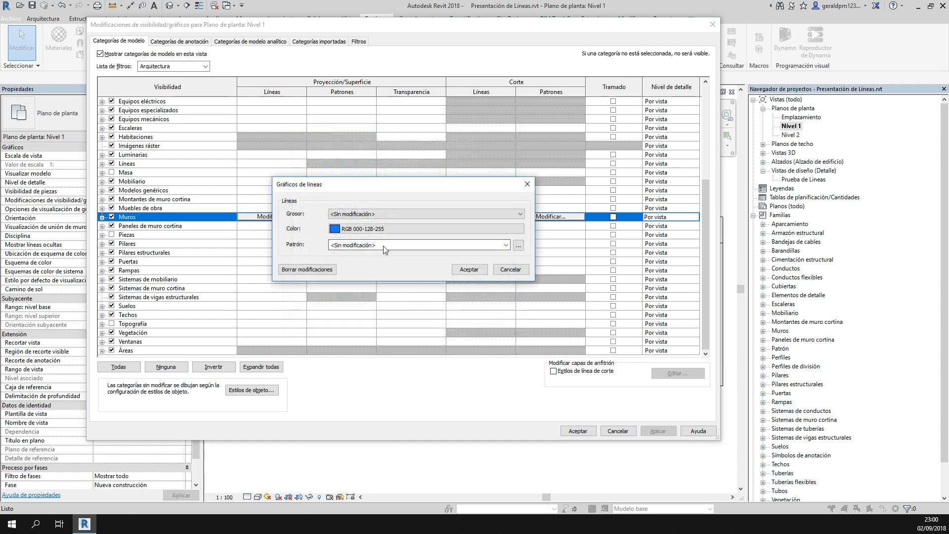
left_click(468, 269)
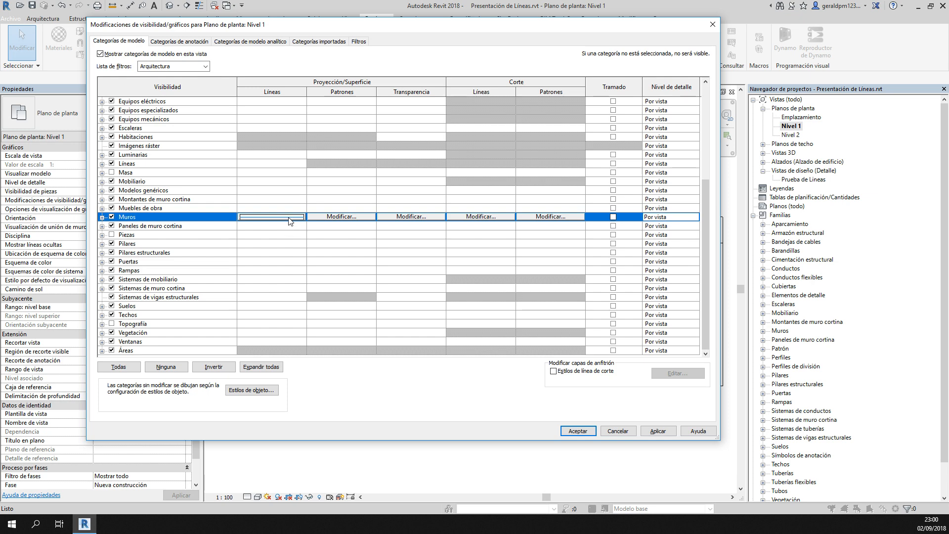
- Override the cut line color of Muros with RGB 000-128-000 and accept the view's visibility overrides
left_click(479, 216)
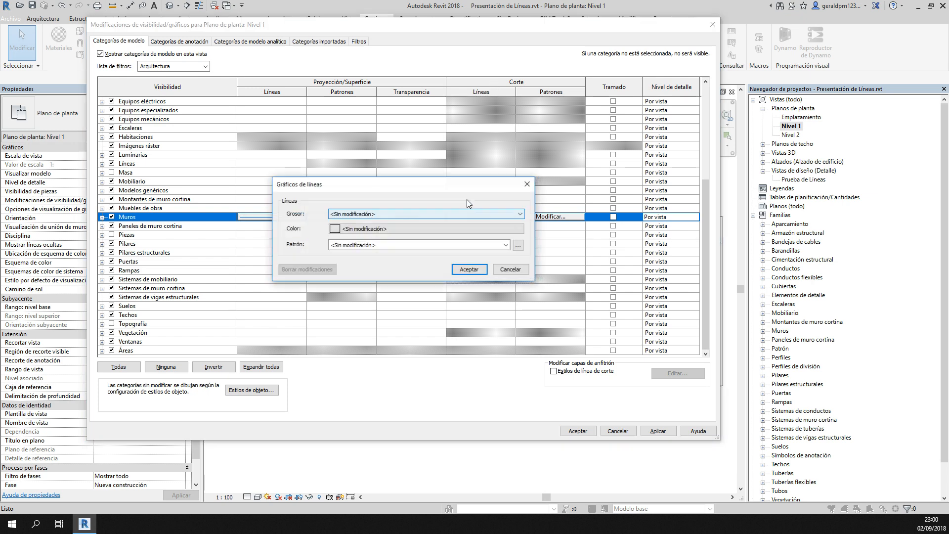
left_click(368, 229)
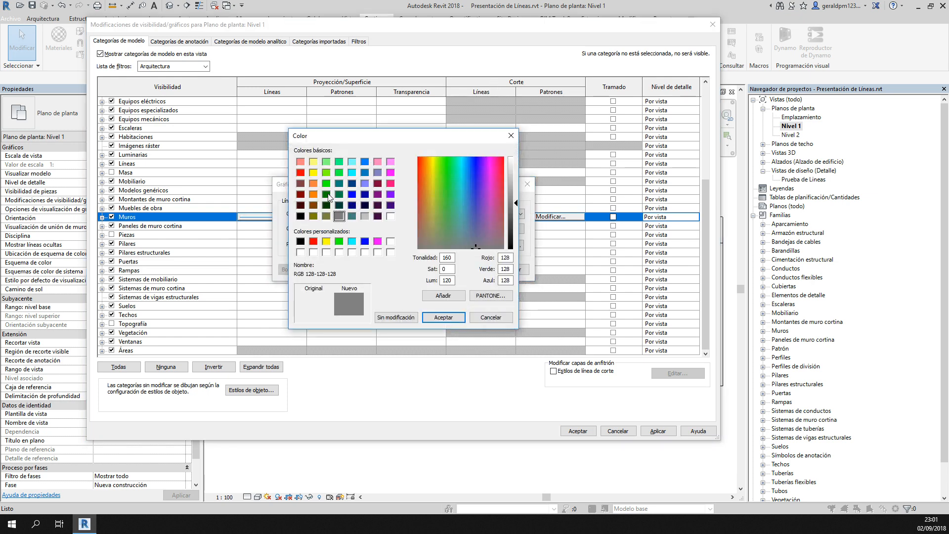
left_click(326, 195)
left_click(443, 316)
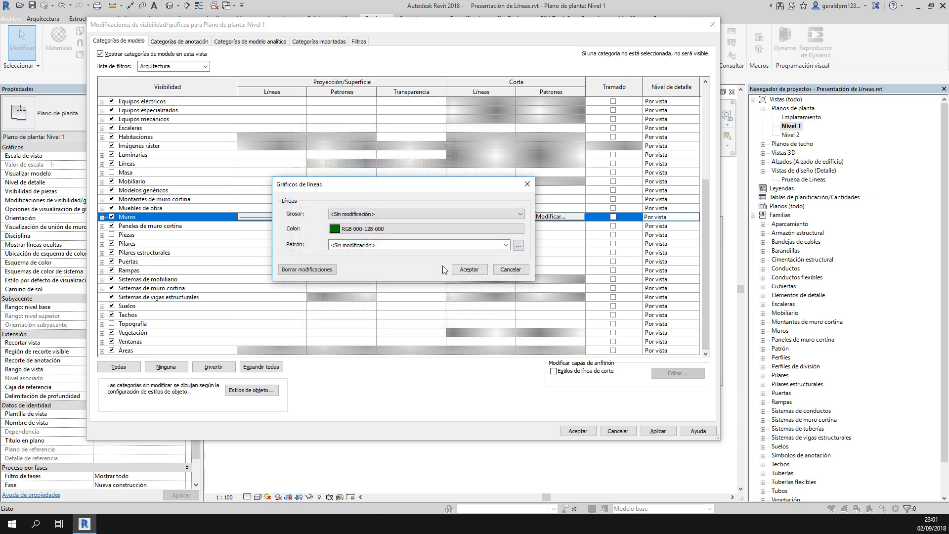
left_click(467, 270)
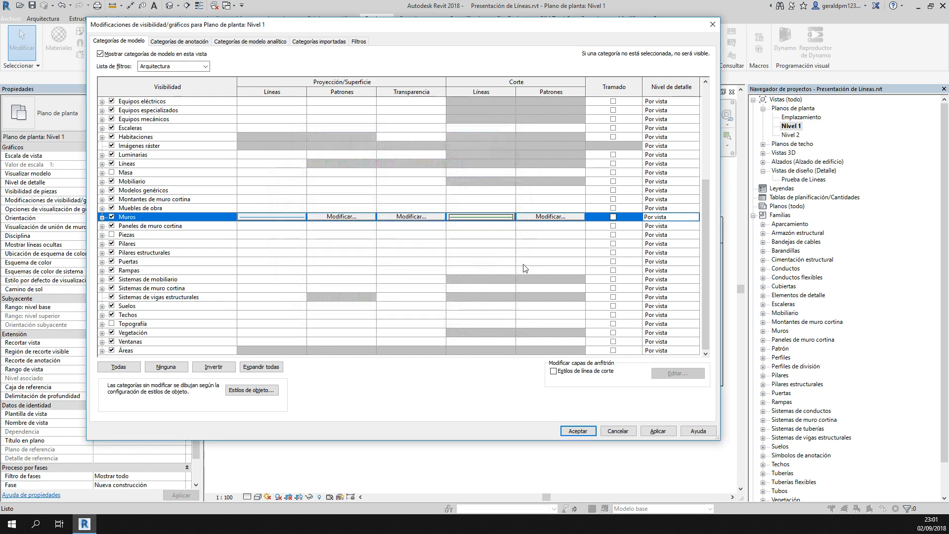
left_click(577, 430)
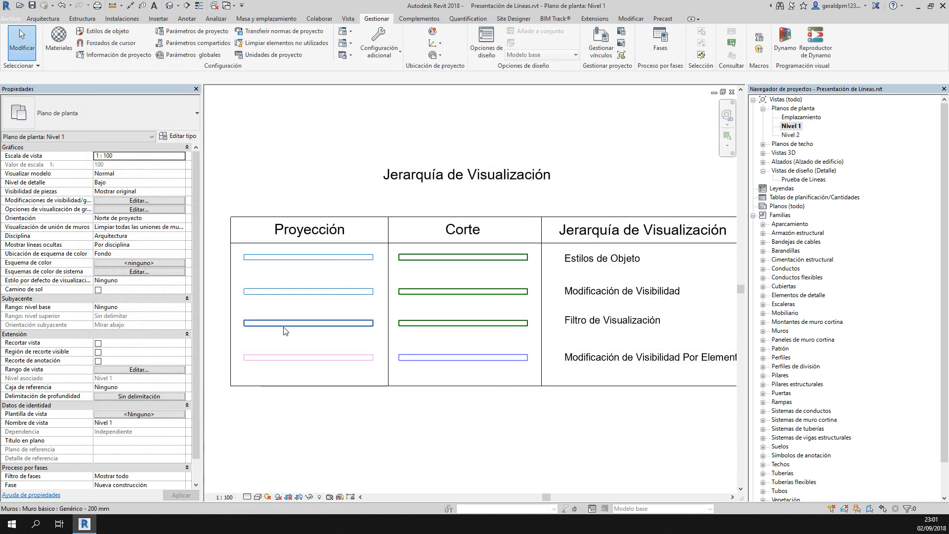
- Change the projection line color override of Muros in Nivel 1 to RGB 255-128-000 and accept the overrides
scroll(303, 269, "up", 1)
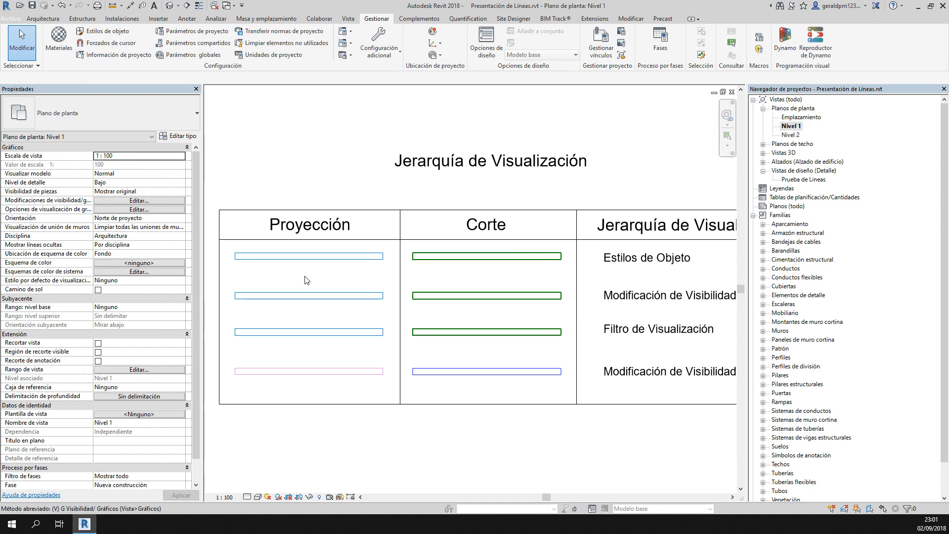
key("v")
key("g")
scroll(257, 253, "down", 3)
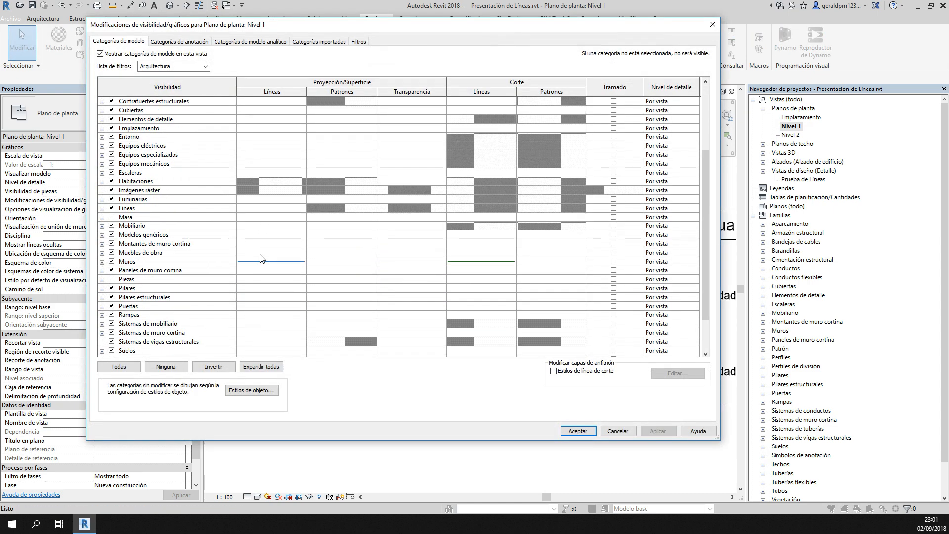
left_click(285, 262)
left_click(286, 263)
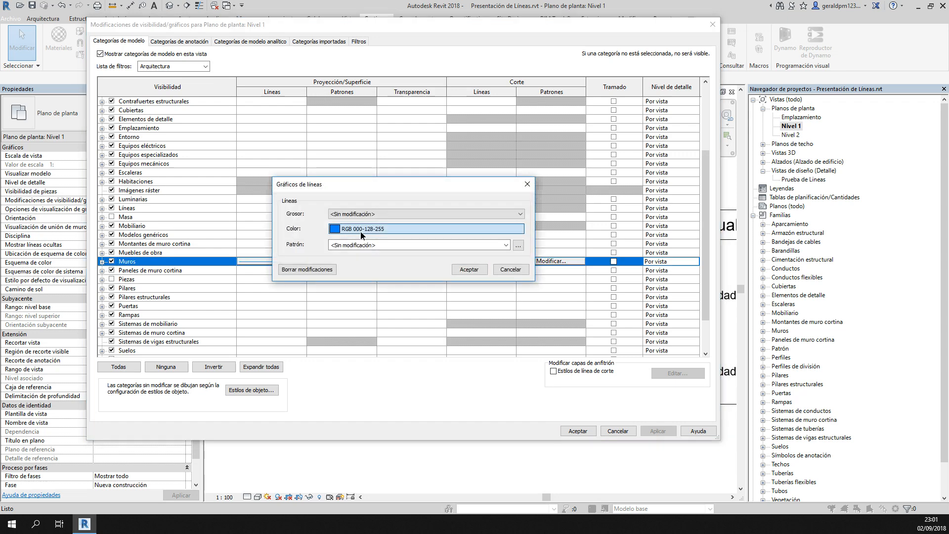
left_click(360, 230)
left_click(315, 194)
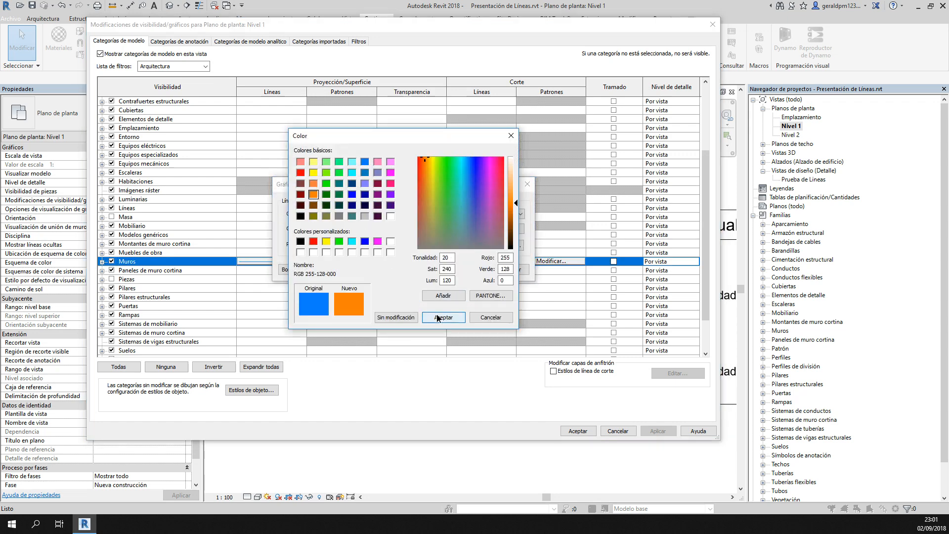
left_click(444, 316)
left_click(468, 269)
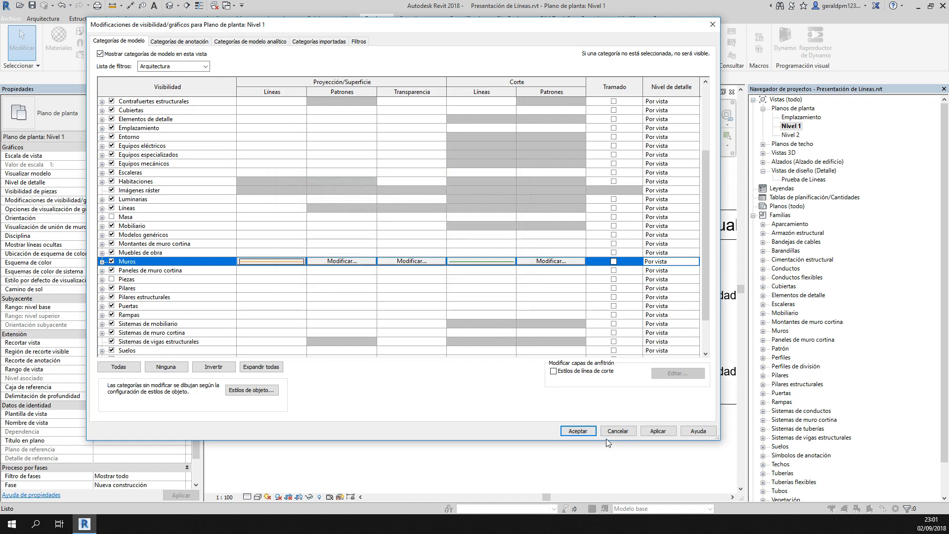
left_click(574, 431)
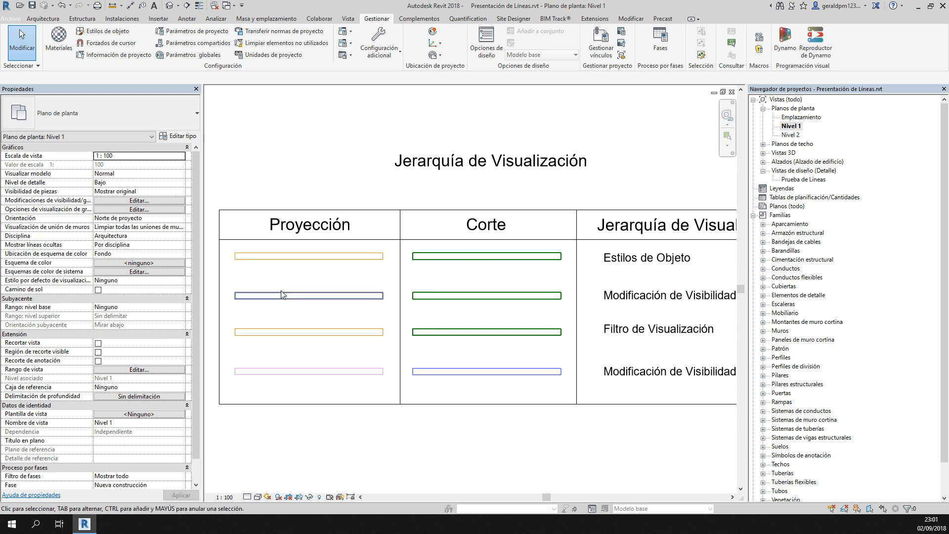
- Check the Comentarios property of the Proyección wall in the Filtro de Visualización row, then deselect the wall
middle_click_drag(575, 355, 531, 353)
middle_click_drag(591, 349, 642, 341)
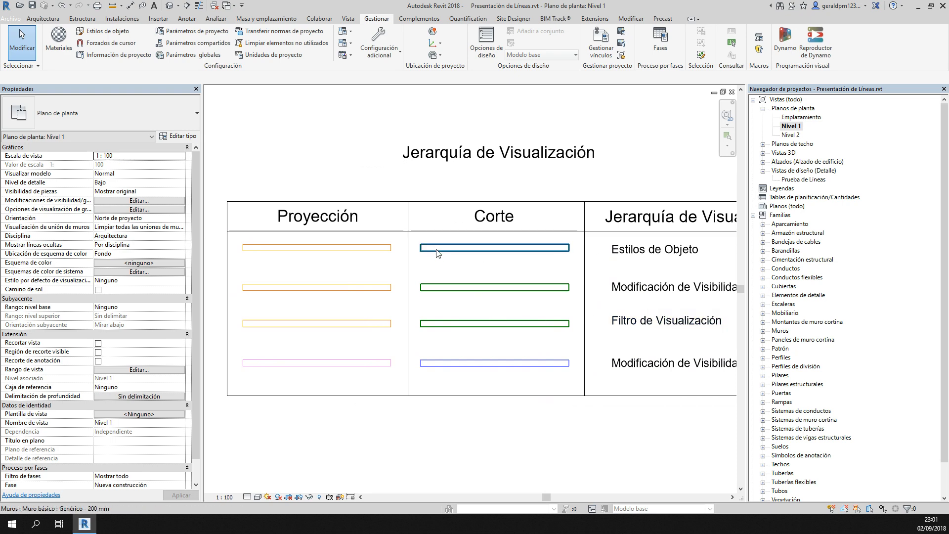
middle_click_drag(654, 334, 676, 337)
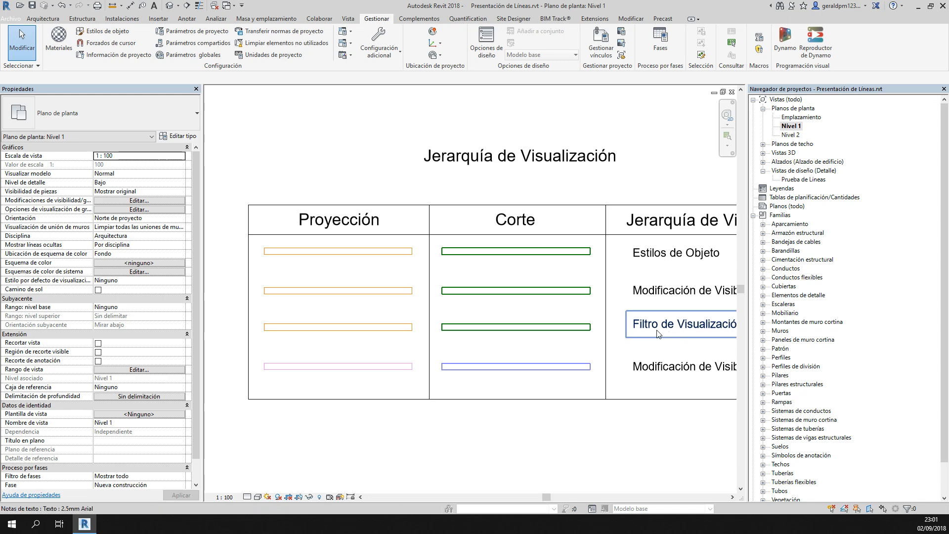
left_click(372, 329)
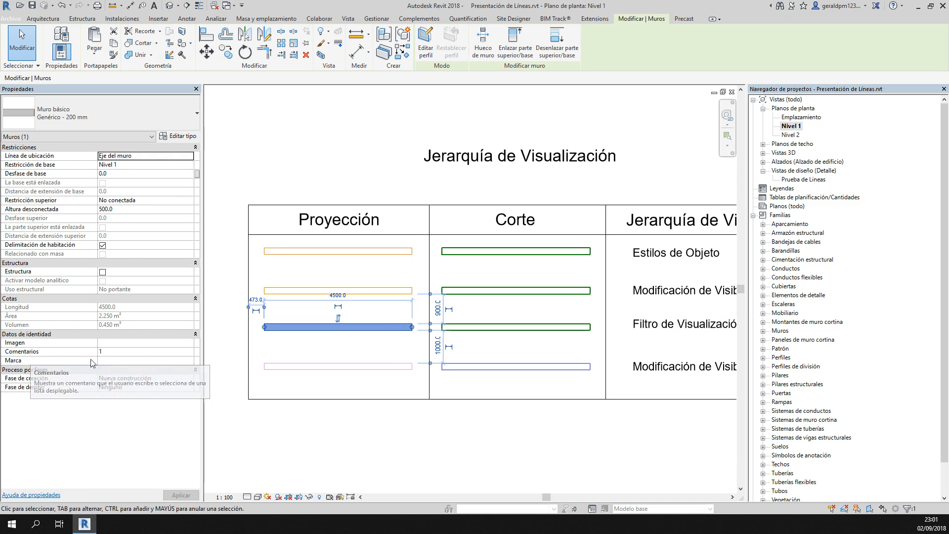
left_click(116, 352)
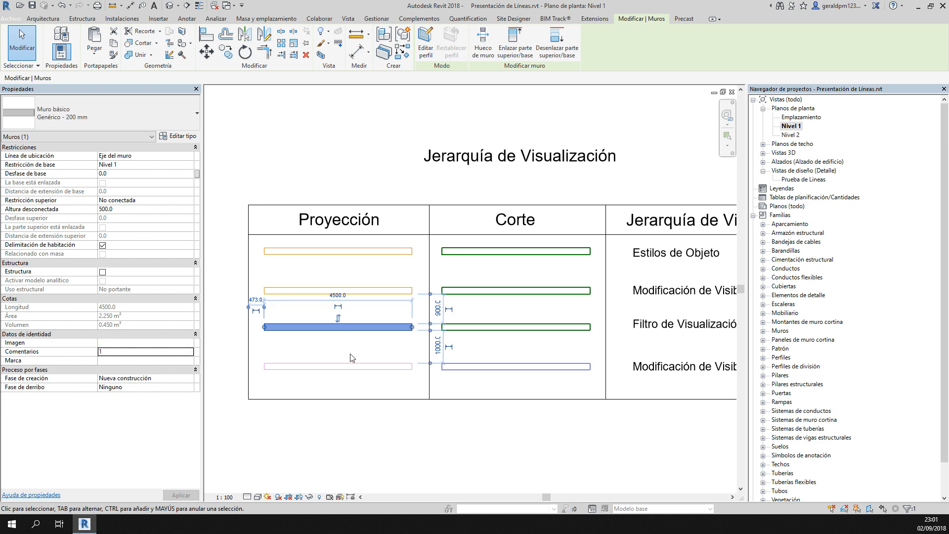
left_click(364, 351)
- Review the Muros category and Comentarios rule of the Muro Seleccionado filter, and add that filter to Nivel 1's visibility overrides
key("v")
key("v")
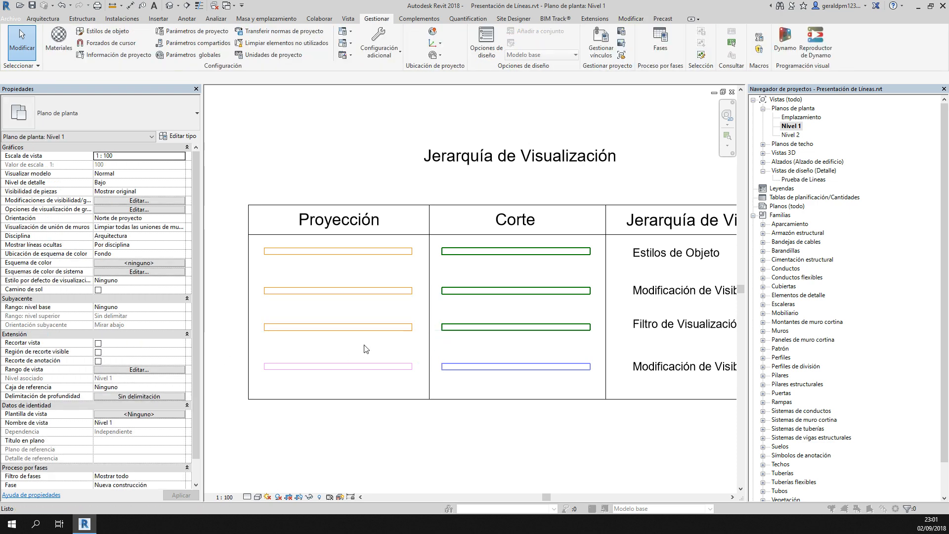
left_click(358, 41)
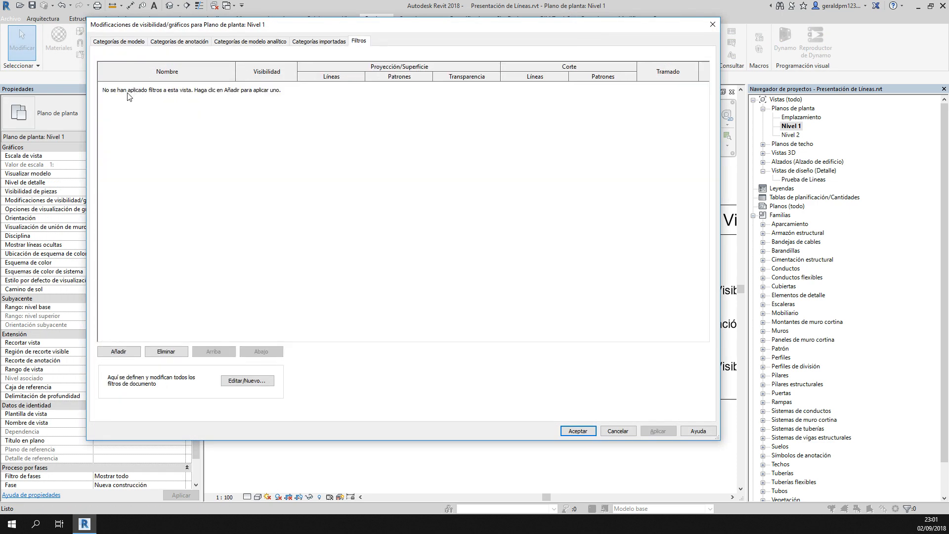
left_click(118, 351)
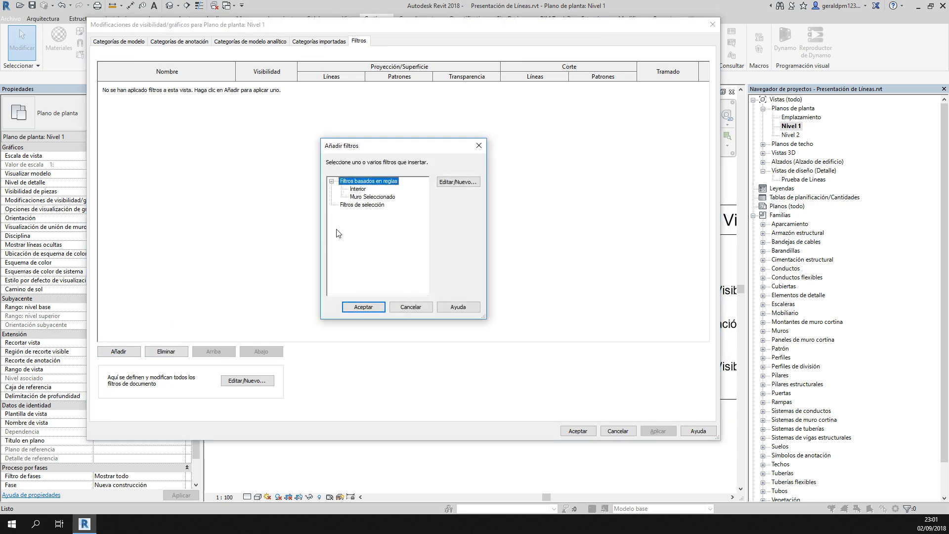
left_click(367, 197)
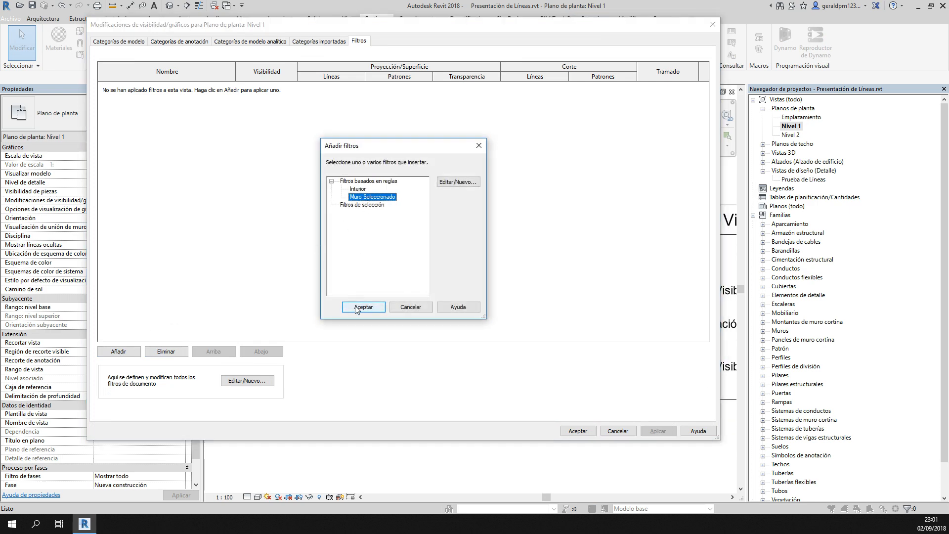
left_click(457, 183)
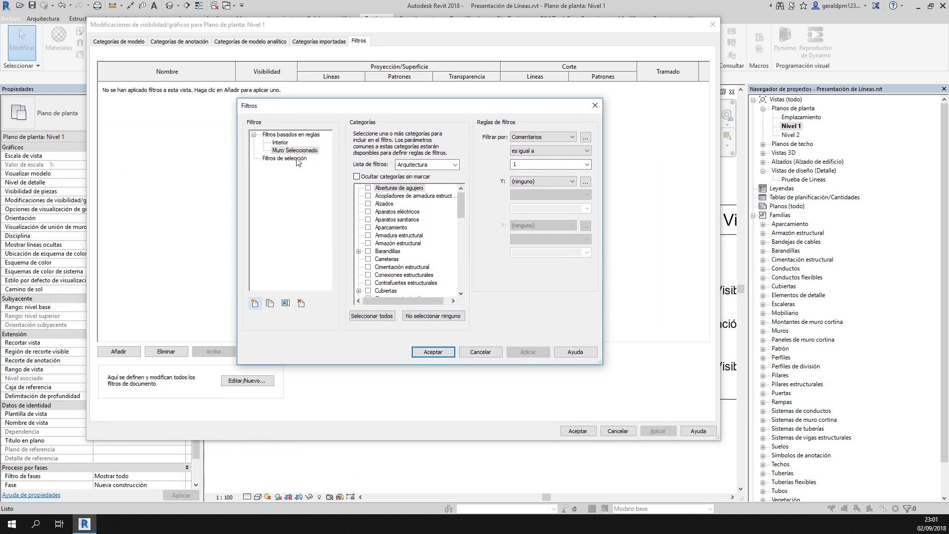
left_click(290, 151)
scroll(423, 247, "down", 10)
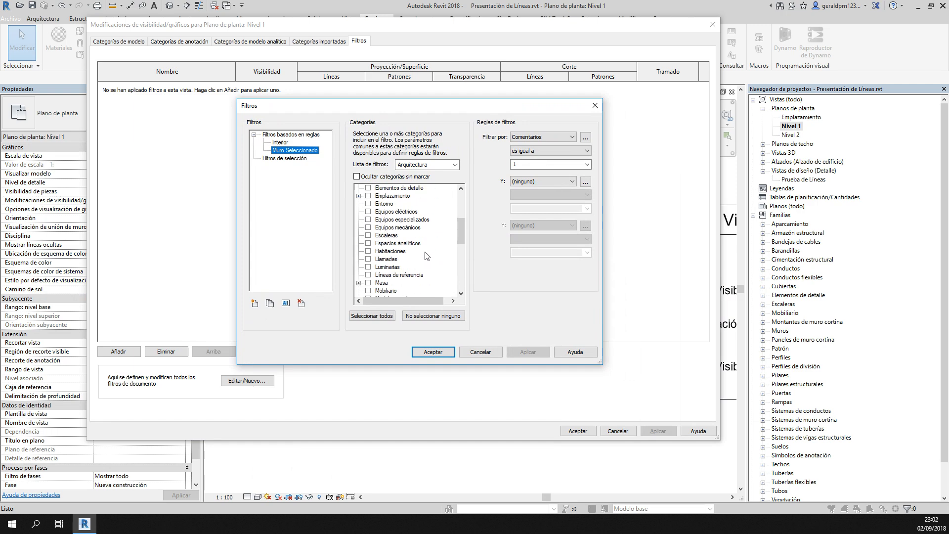
left_click(384, 237)
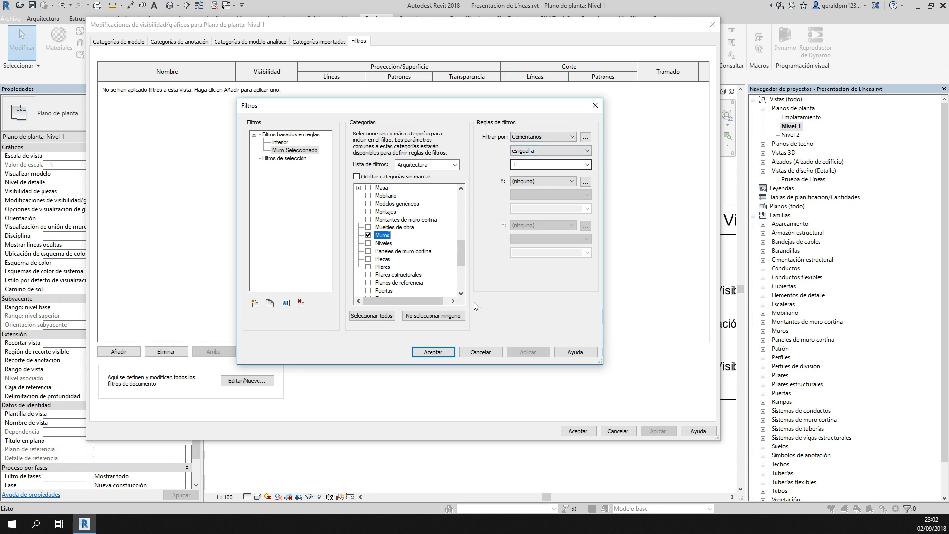
left_click(437, 353)
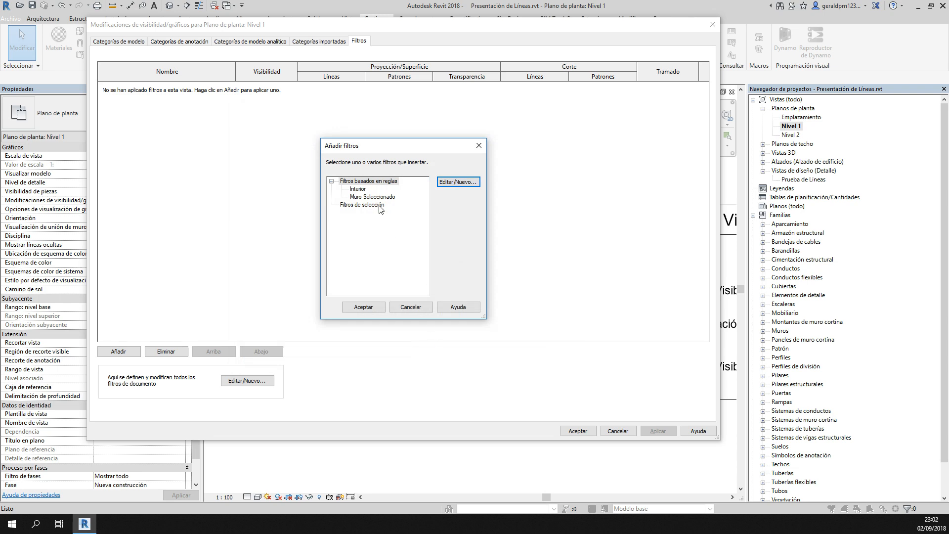
double_click(372, 197)
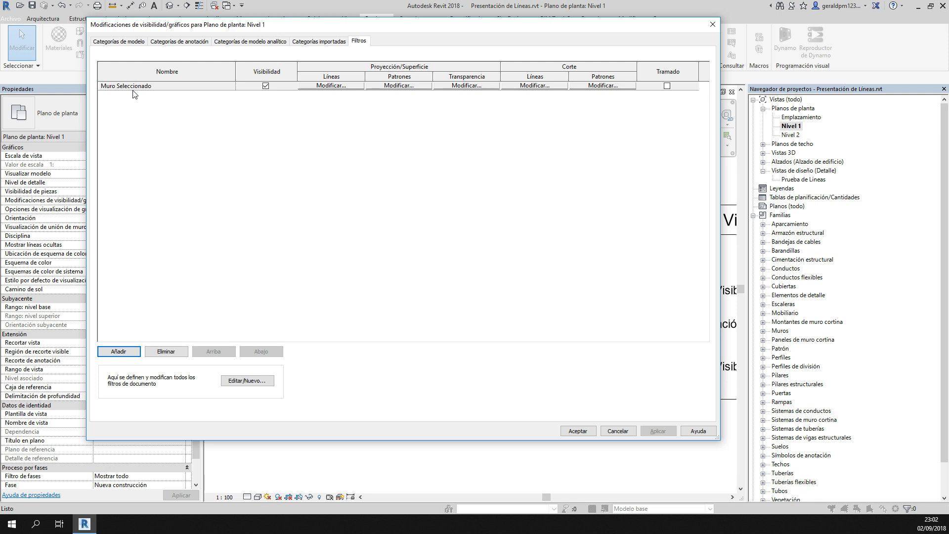
- Override the projection line color of the Muro Seleccionado filter with RGB 128-128-128
left_click(331, 85)
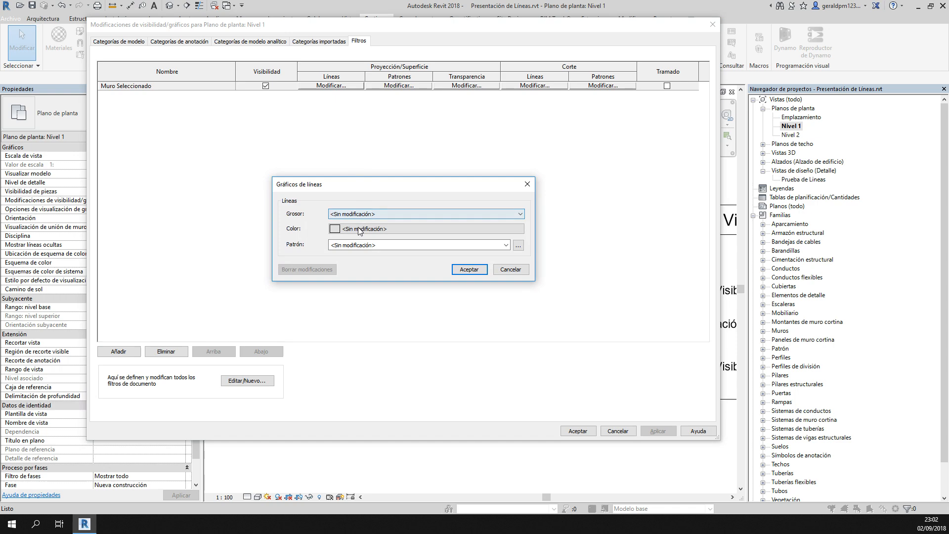
left_click(363, 228)
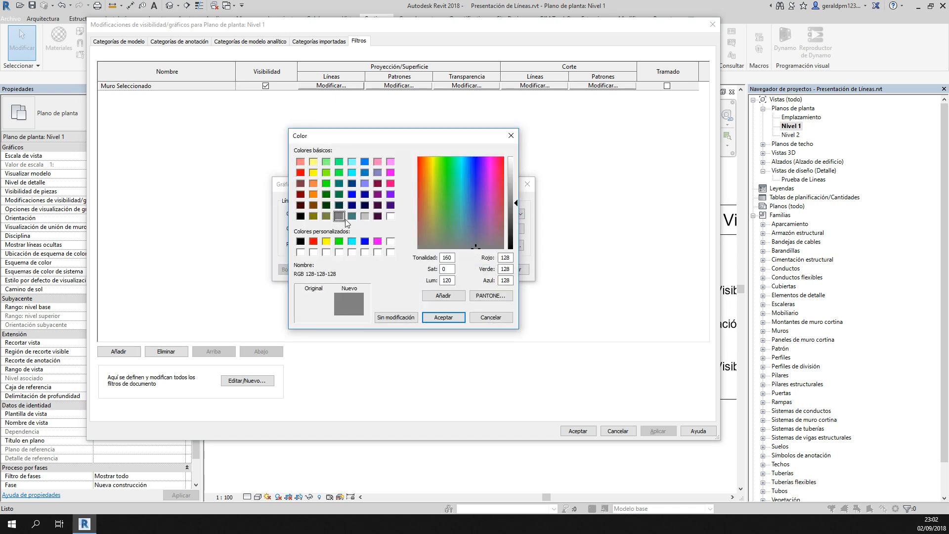
left_click(446, 319)
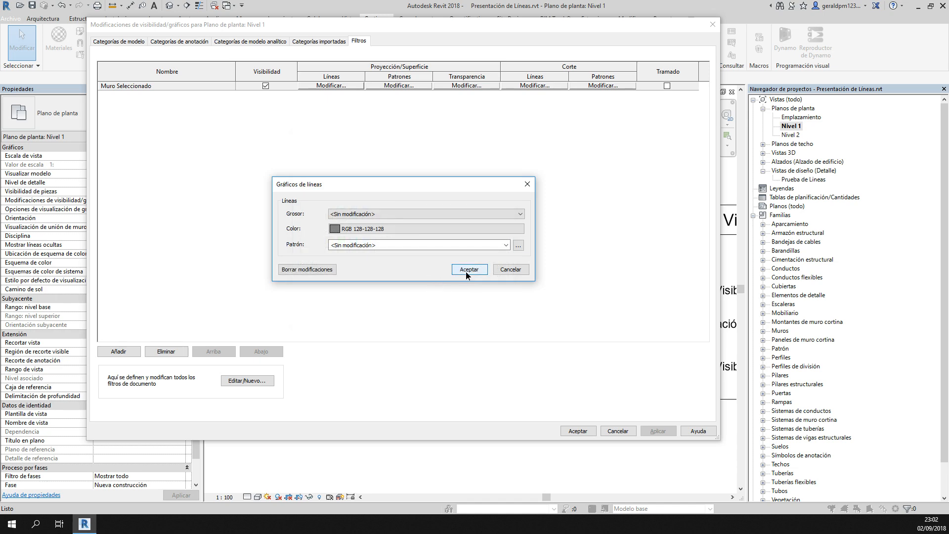
left_click(465, 272)
- Override the cut line color of the Muro Seleccionado filter with Verde and accept the view's visibility overrides
left_click(534, 85)
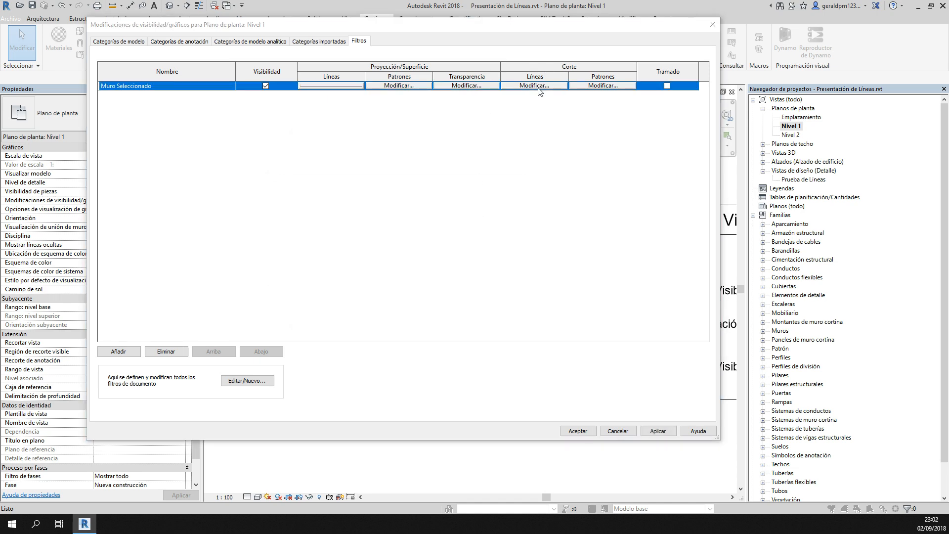
left_click(395, 227)
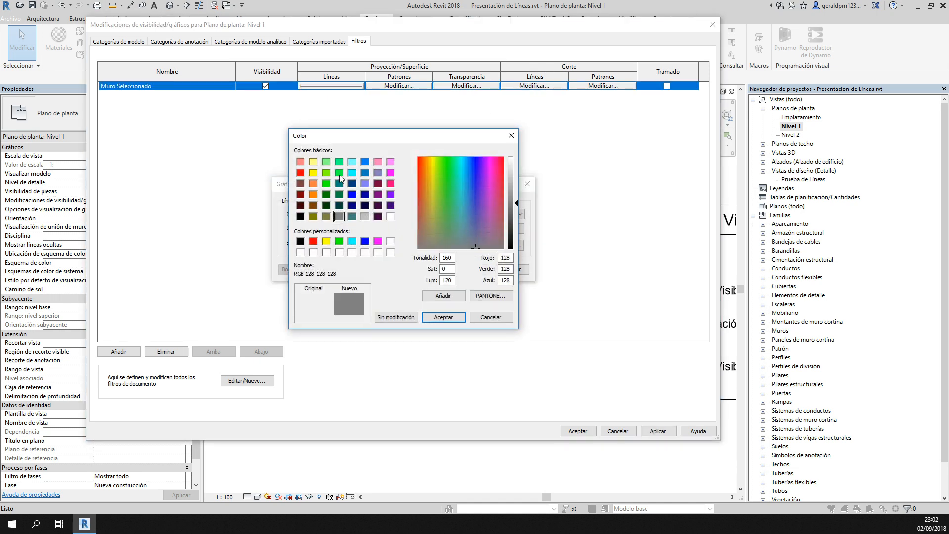
left_click(325, 184)
left_click(443, 317)
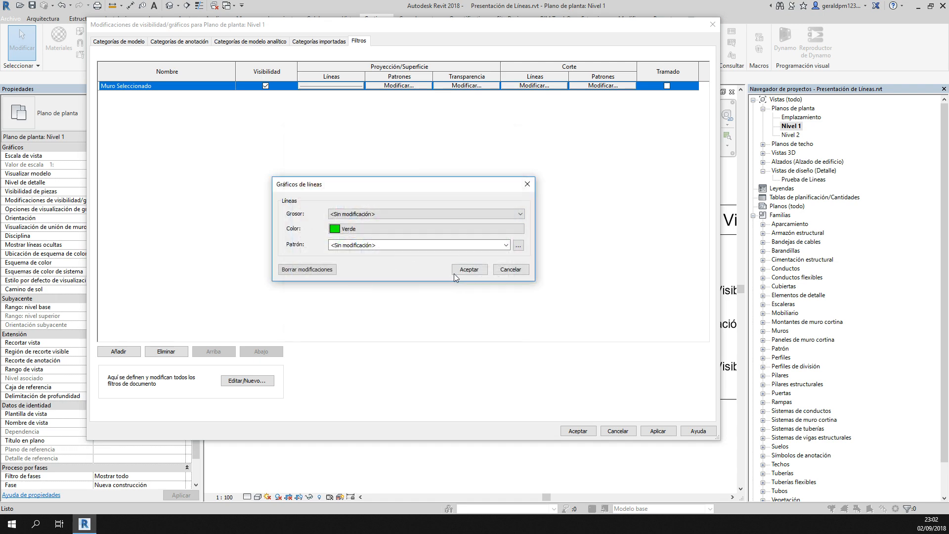
left_click(468, 270)
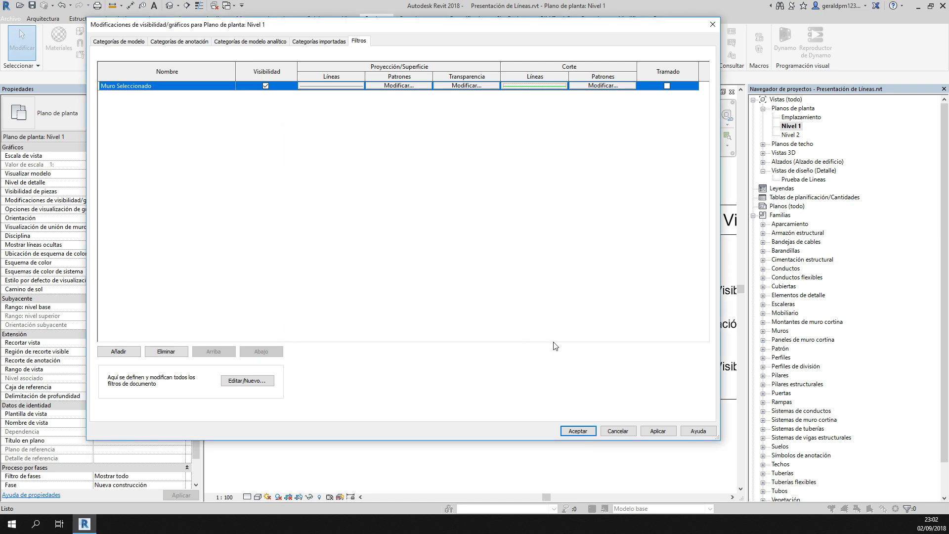
left_click(578, 430)
- Set Comentarios to 1 for the Proyección wall in the Modificación de Visibilidad row, apply it and deselect the wall
middle_click_drag(526, 420, 517, 407)
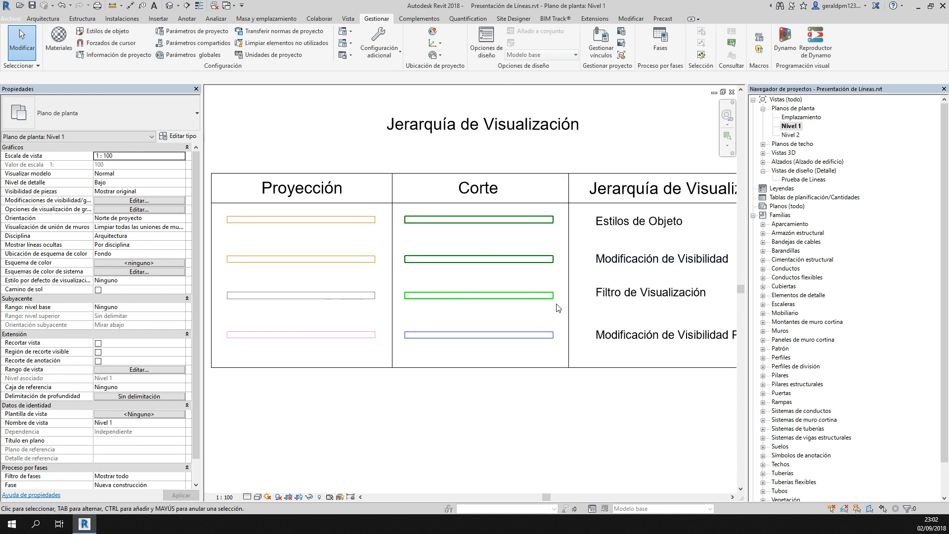
middle_click_drag(368, 303, 391, 310)
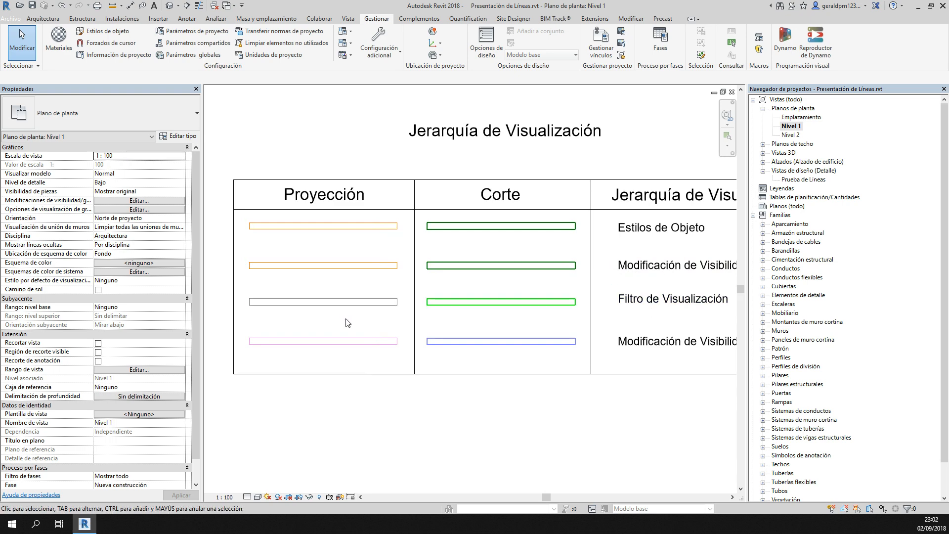
left_click(355, 270)
left_click(113, 351)
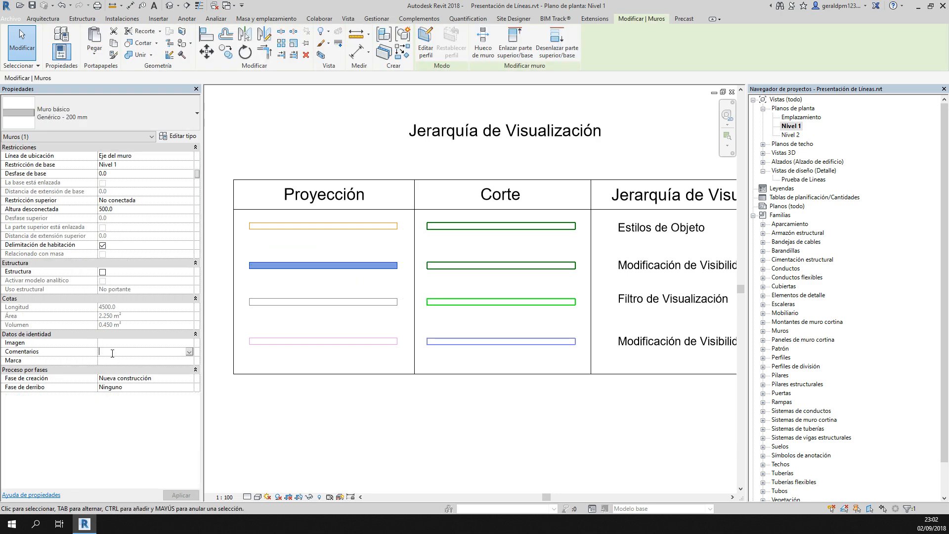
type("1")
key("Tab")
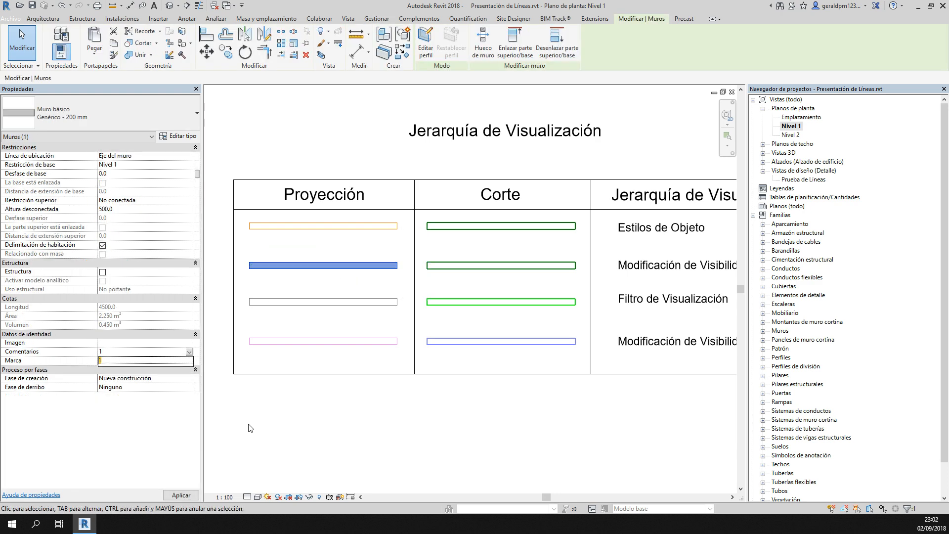
left_click(188, 495)
left_click(380, 428)
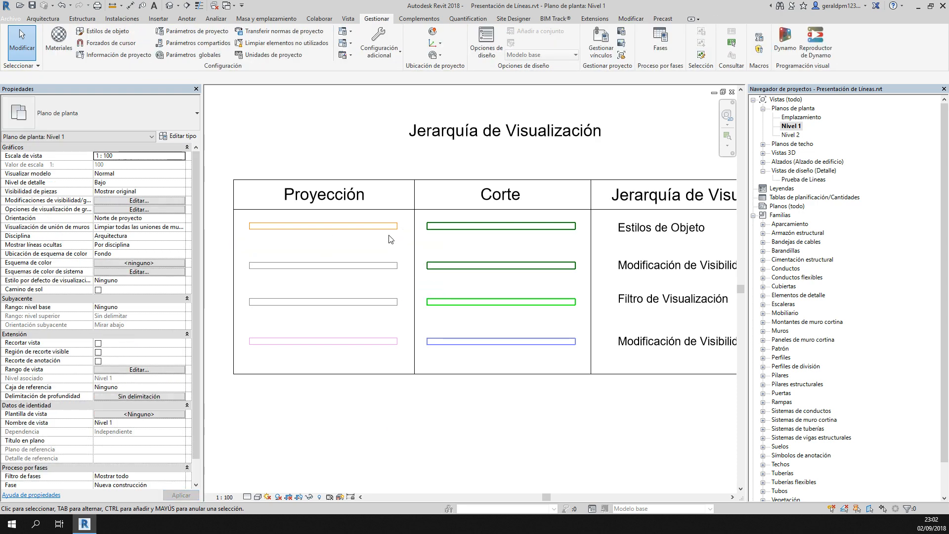
- Set Comentarios to 1 for the Corte wall in the Modificación de Visibilidad row, apply it and deselect the wall
left_click(491, 272)
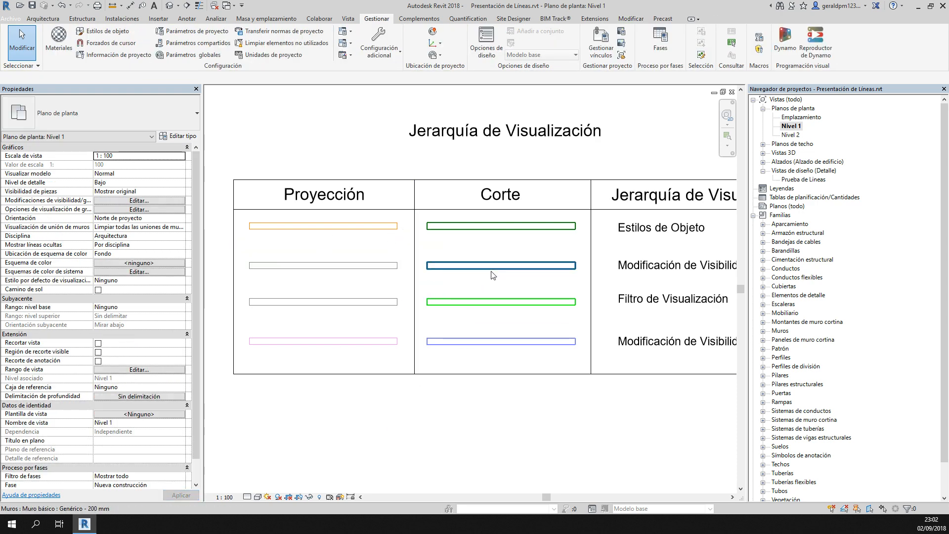
left_click(121, 352)
type("1")
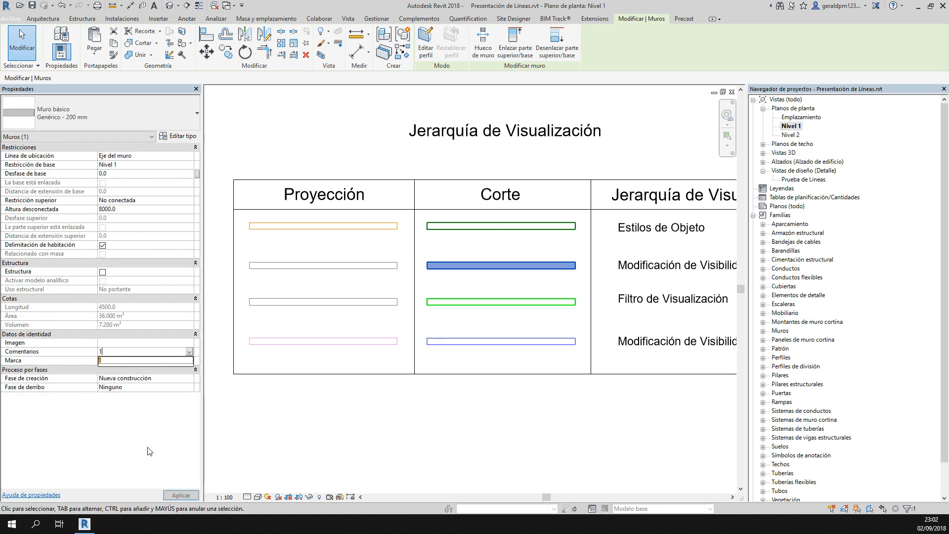
left_click(179, 495)
left_click(512, 447)
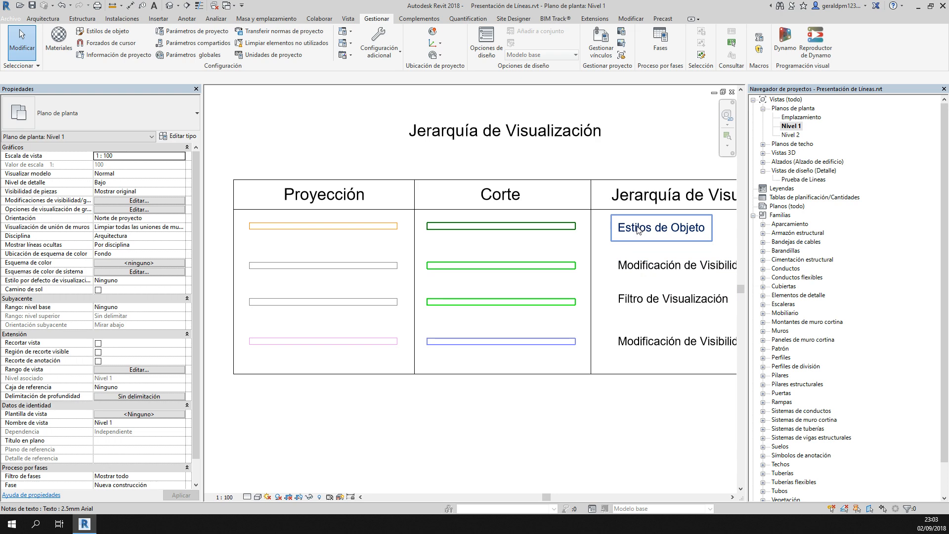
- Override the projection line color by element with Magenta for the Proyección wall in the Modificación de Visibilidad Por Elemento row
middle_click_drag(481, 422, 389, 424)
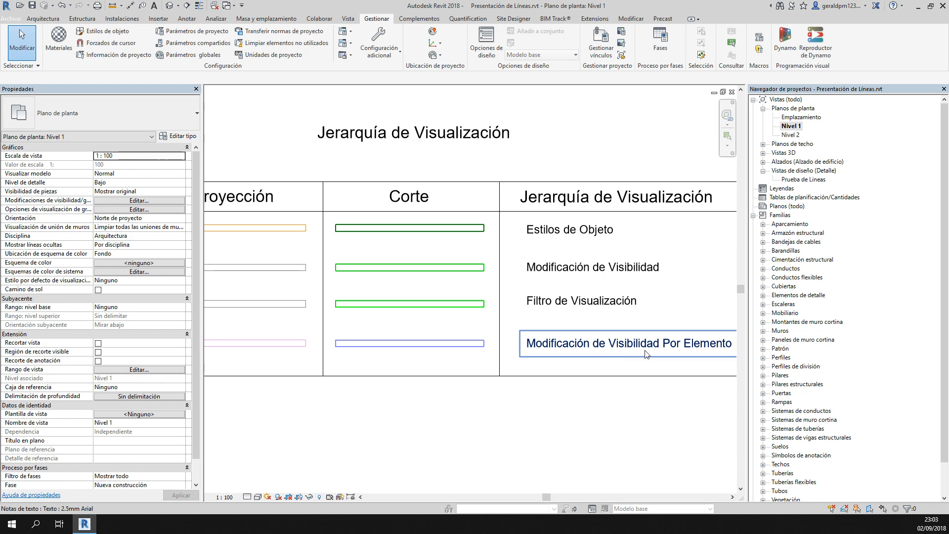
middle_click_drag(424, 449, 504, 453)
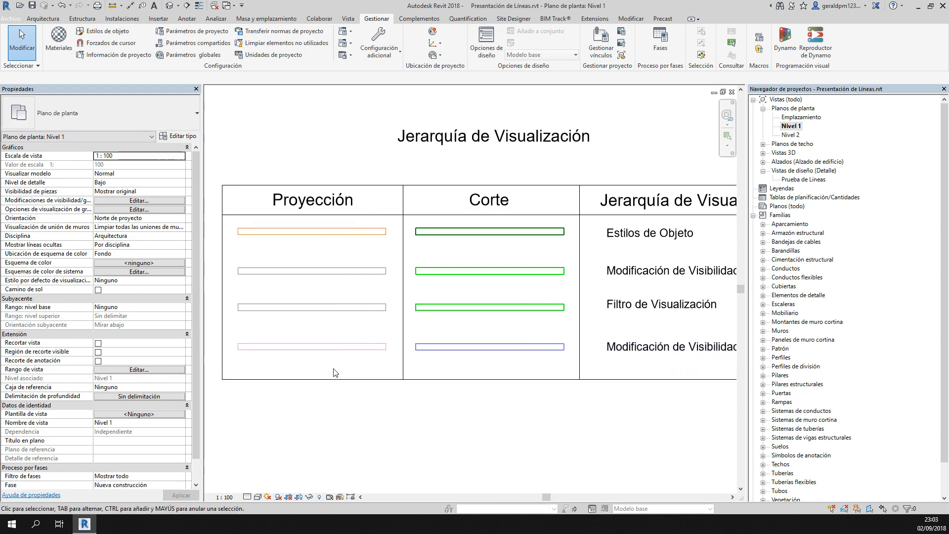
left_click(333, 355)
right_click(334, 356)
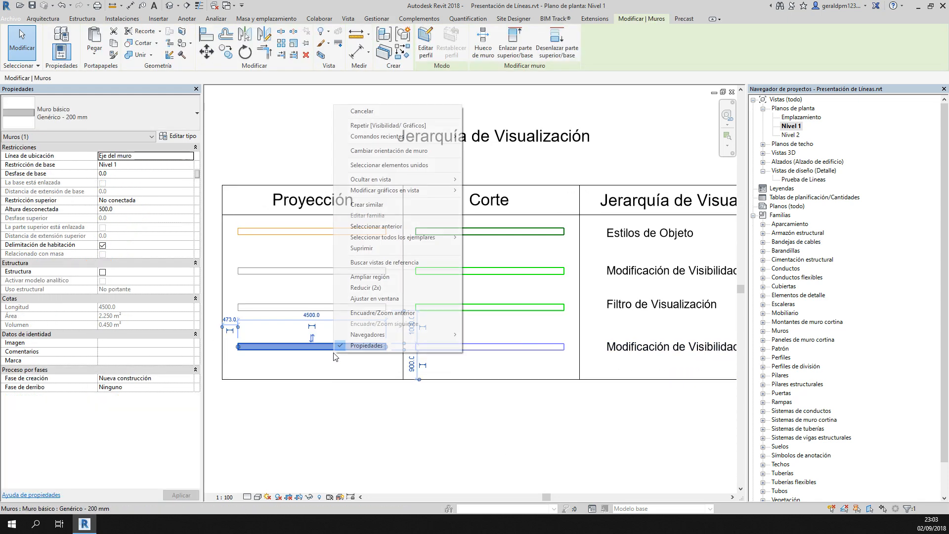
mouse_move(395, 195)
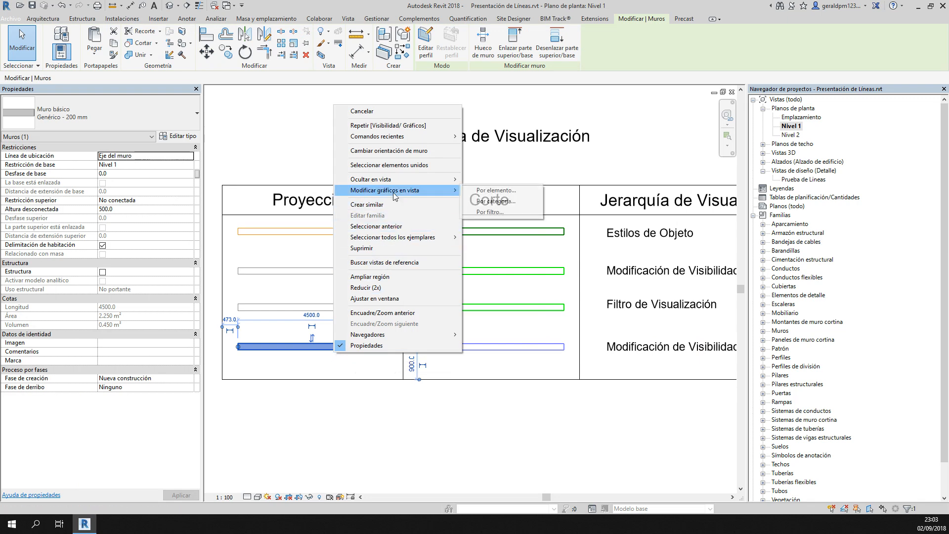
left_click(509, 197)
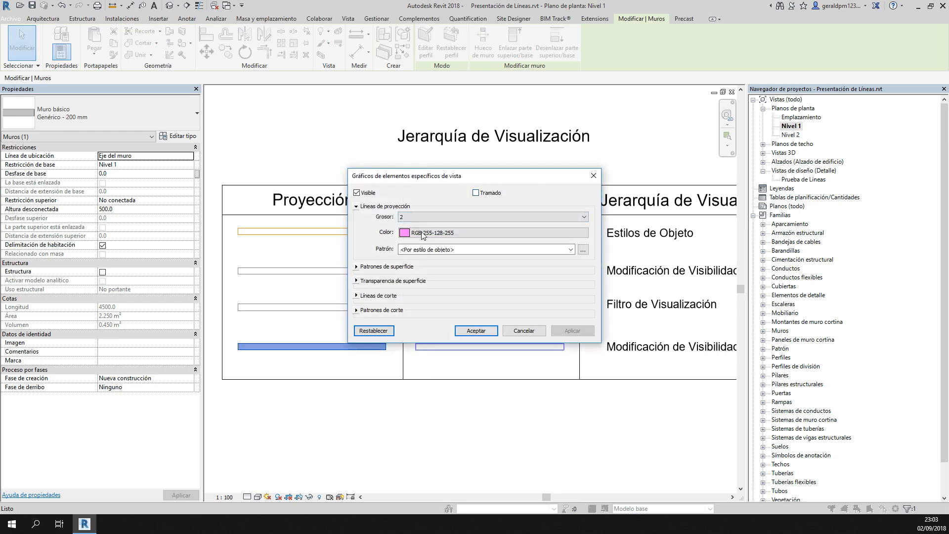
left_click(423, 233)
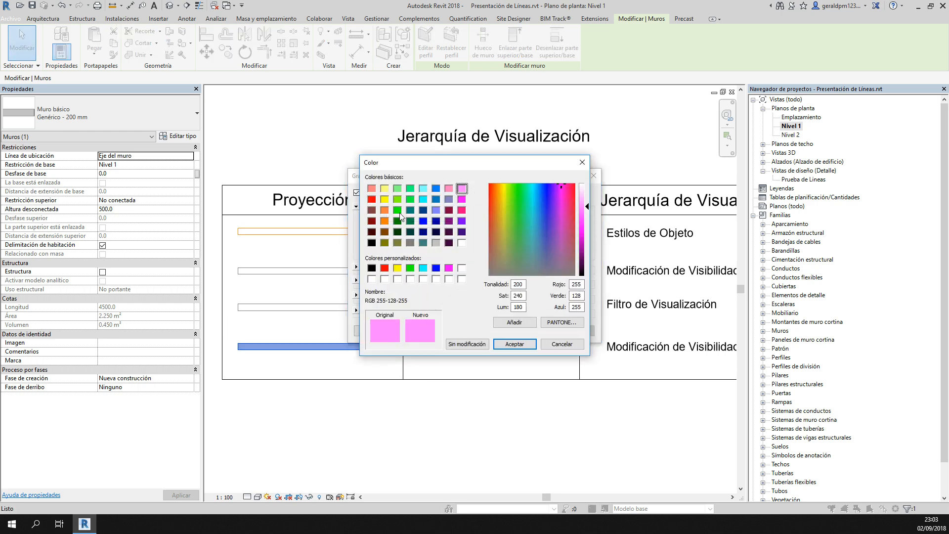
left_click(409, 209)
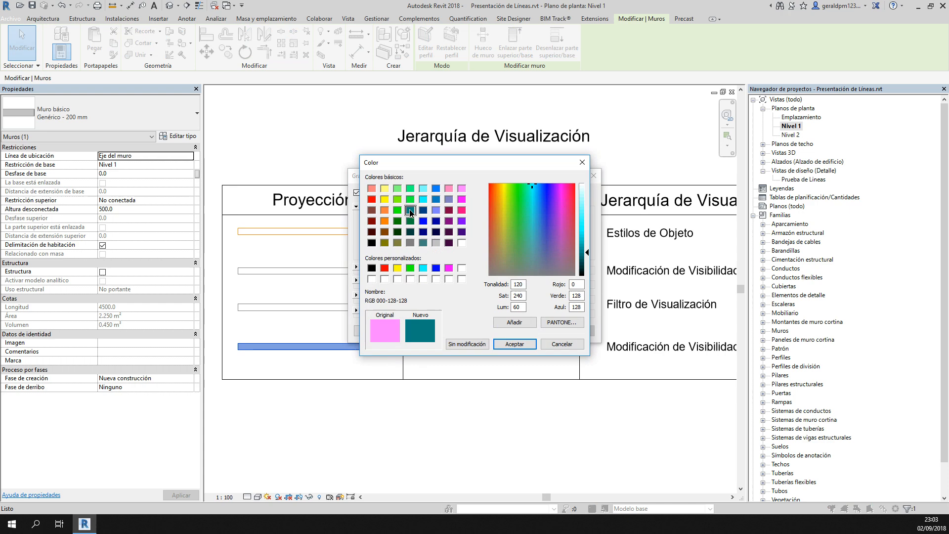
left_click(461, 198)
left_click(514, 344)
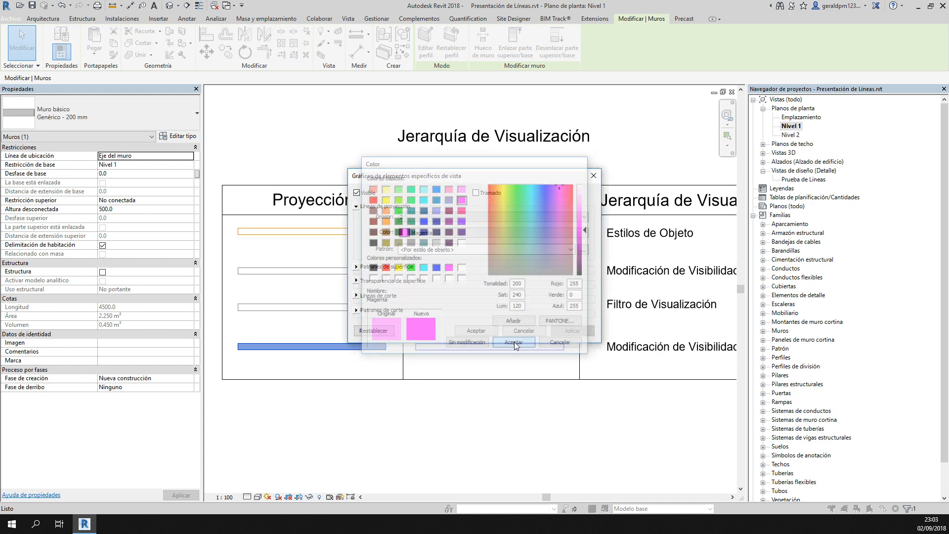
left_click(476, 330)
left_click(382, 433)
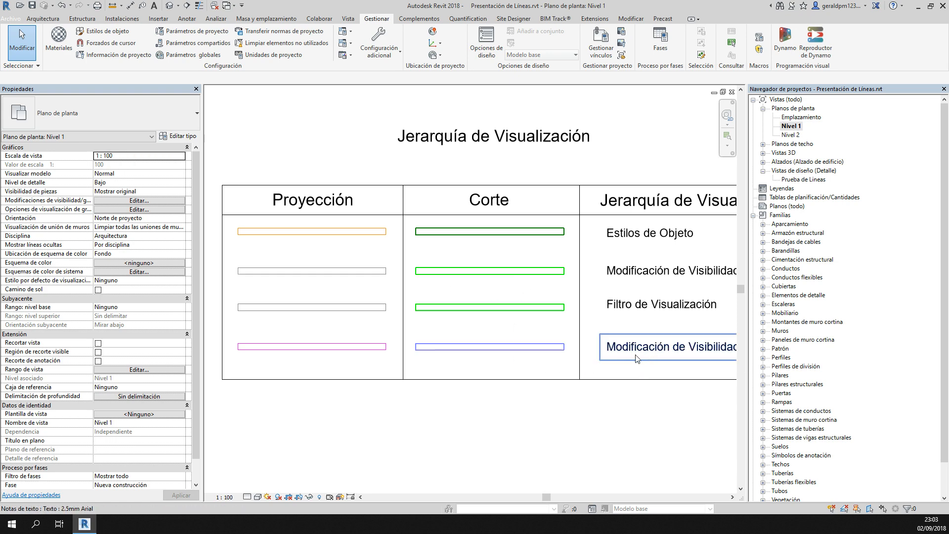
scroll(452, 400, "down", 1)
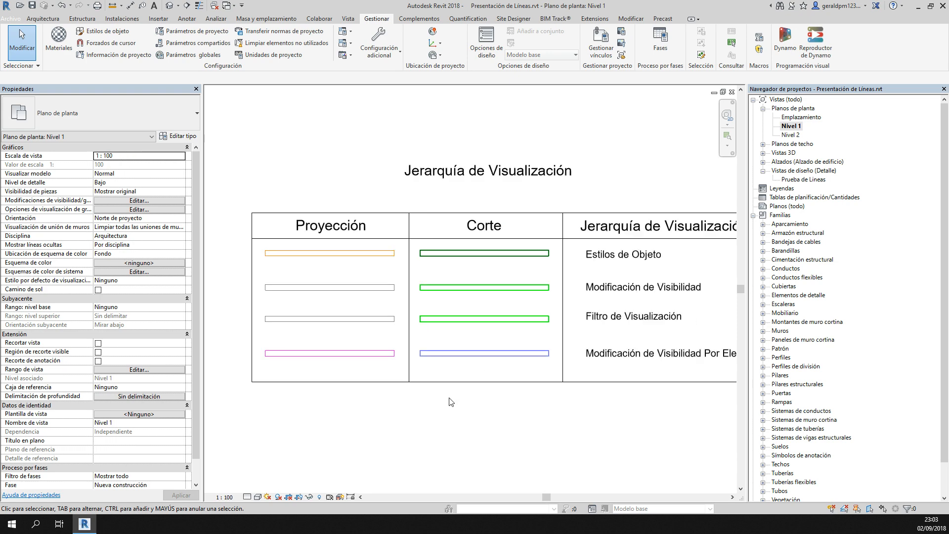
scroll(451, 401, "down", 1)
scroll(402, 415, "down", 1)
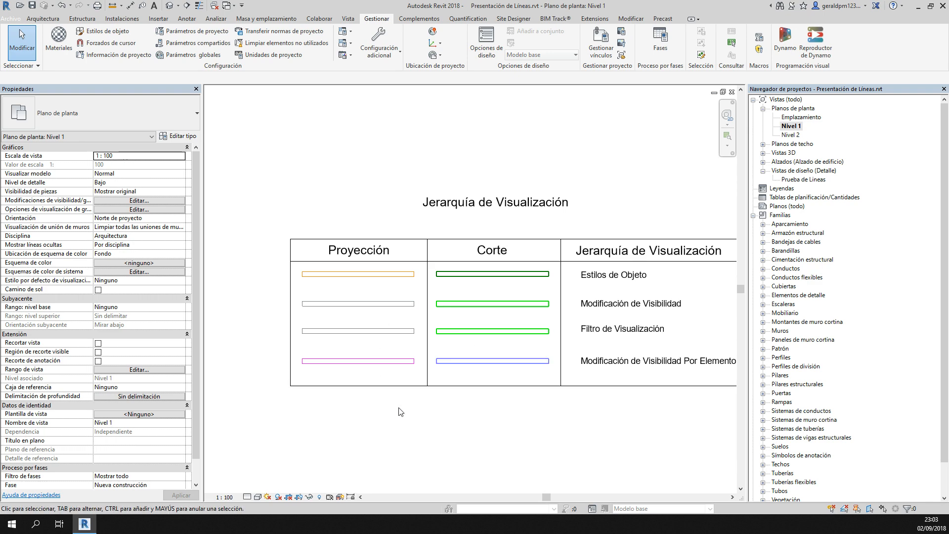
left_click(363, 304)
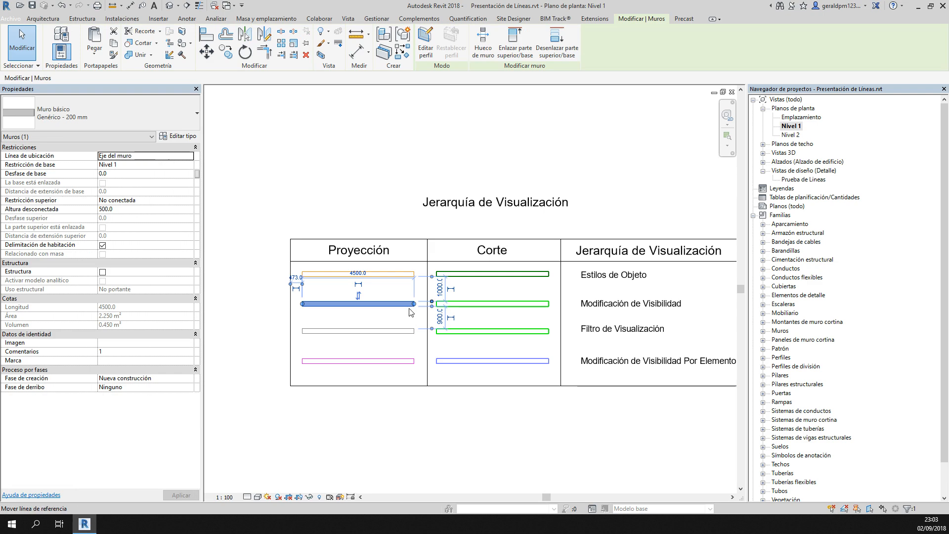
left_click(418, 429)
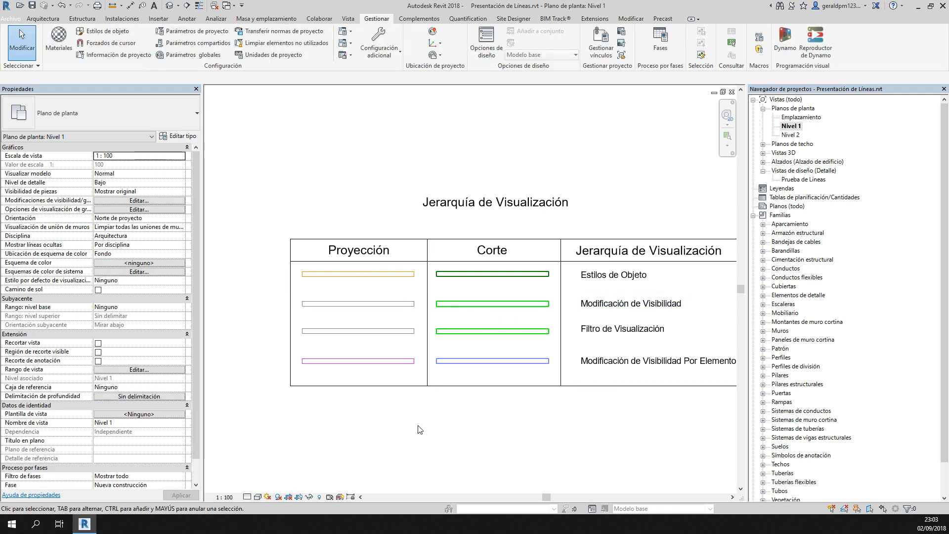
- Override the projection line pattern of the Muros category with Oculto in the Nivel 1 visibility overrides and accept them
key("v")
key("v")
scroll(195, 296, "down", 4)
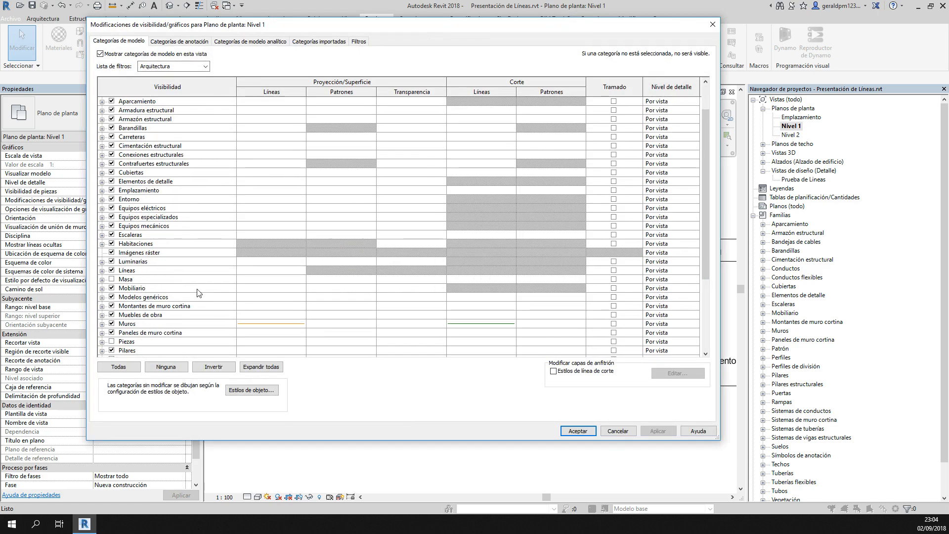
left_click(143, 291)
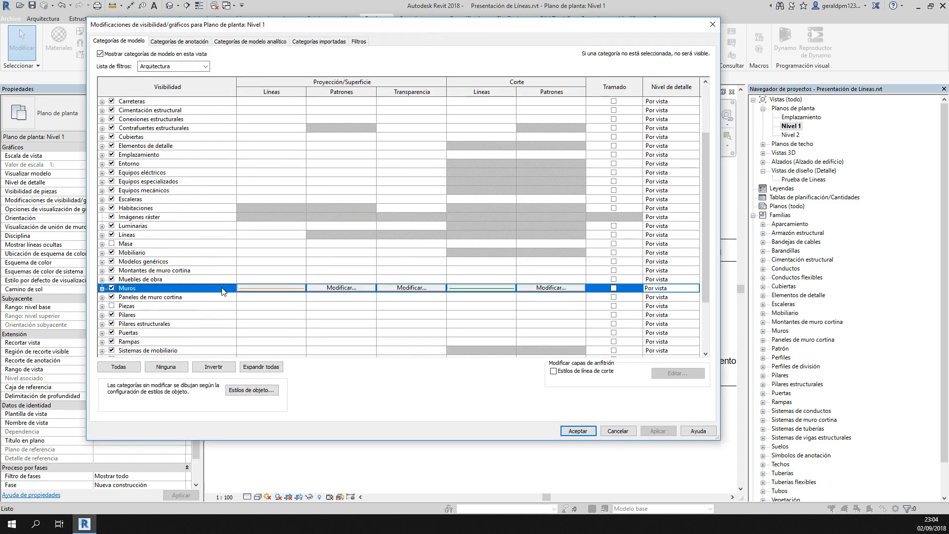
left_click(271, 288)
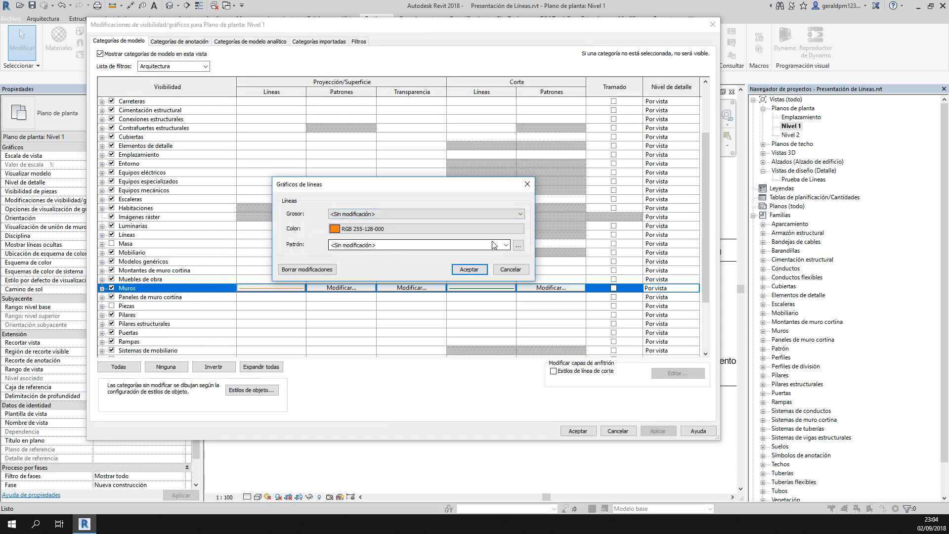
left_click(506, 245)
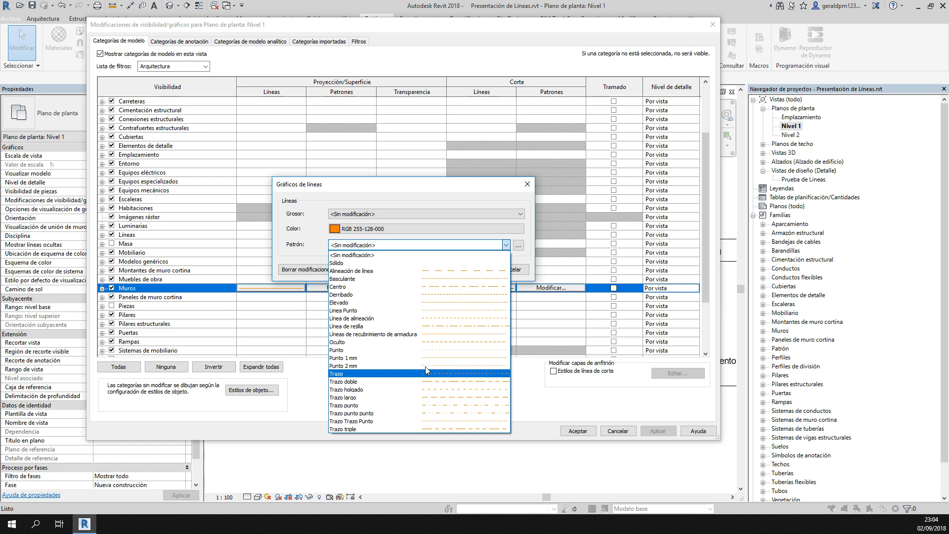
left_click(424, 342)
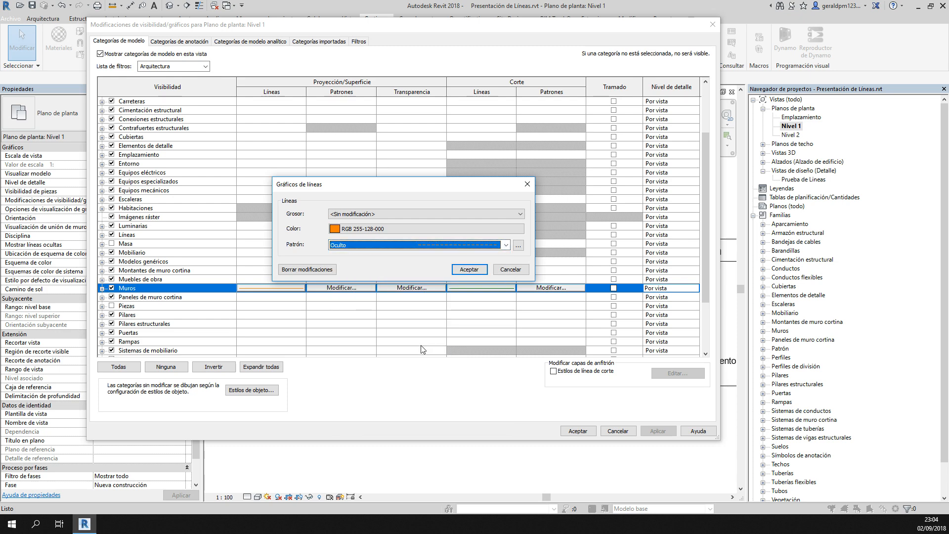
left_click(472, 273)
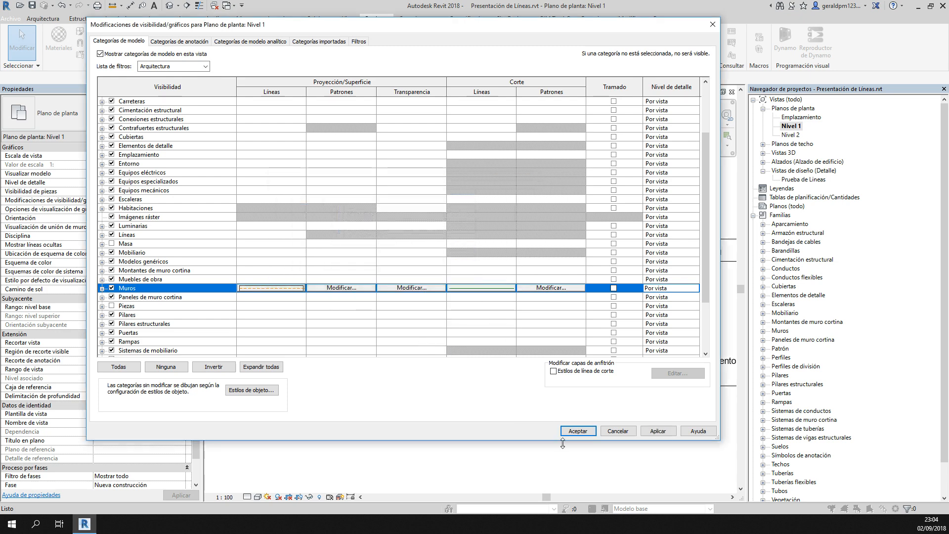
left_click(578, 431)
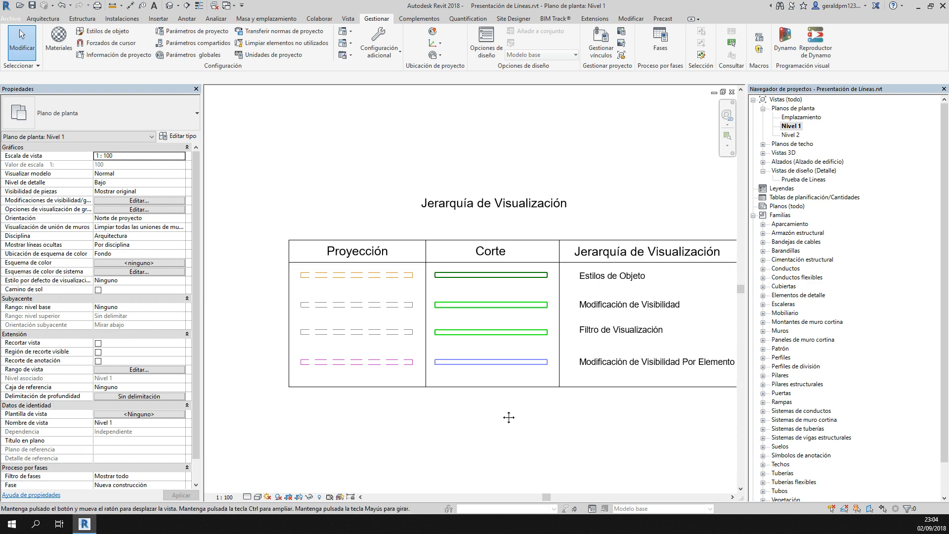
- Override the cut line pattern of the Muros category with Trazo Trazo Punto in the Nivel 1 visibility overrides and accept them
middle_click_drag(509, 475, 475, 442)
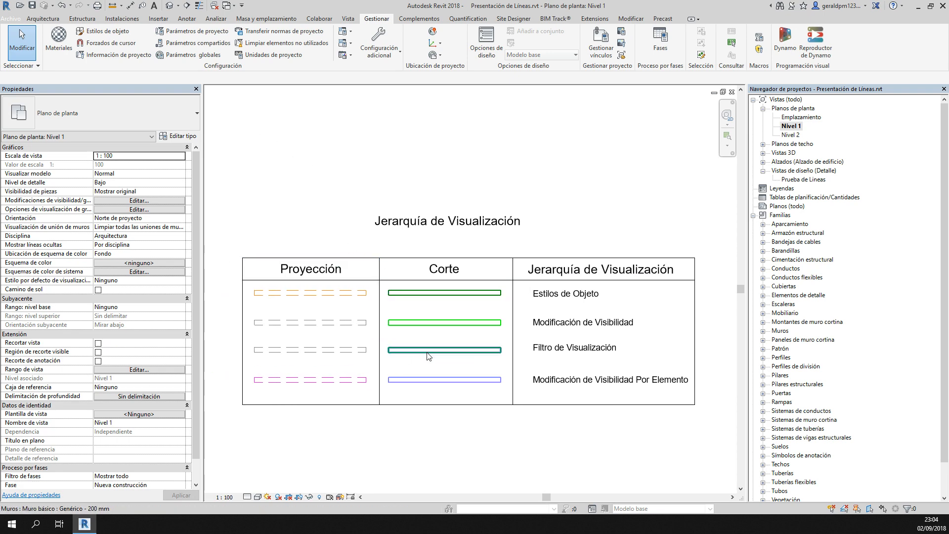
key("v")
key("g")
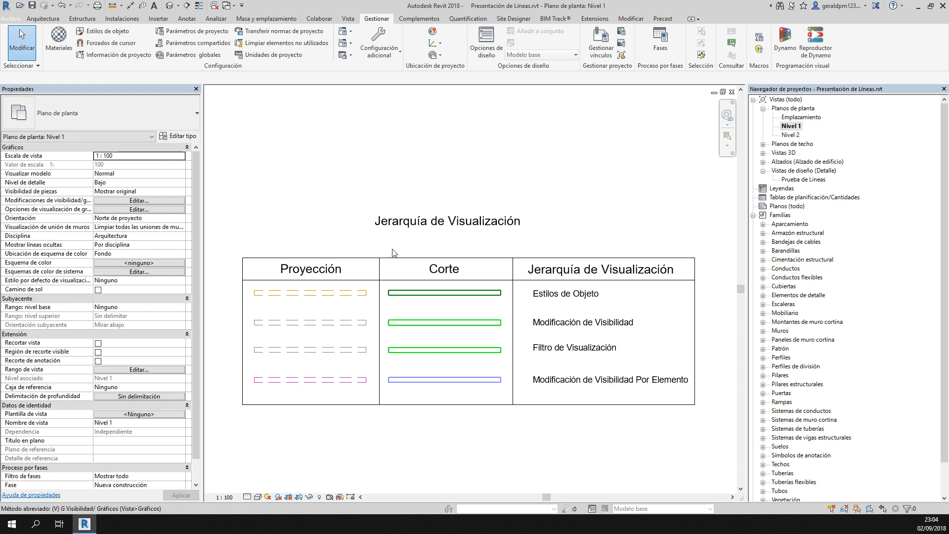
scroll(168, 312, "down", 3)
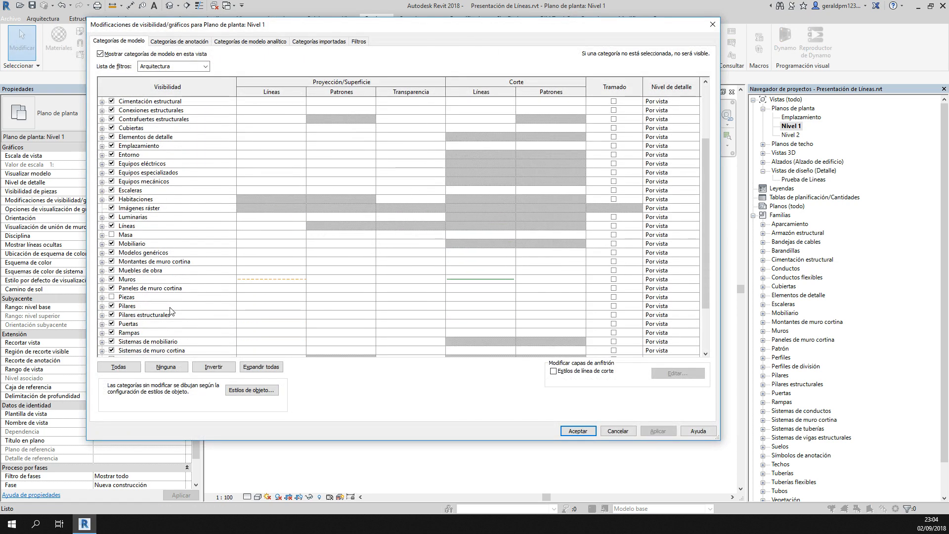
left_click(167, 280)
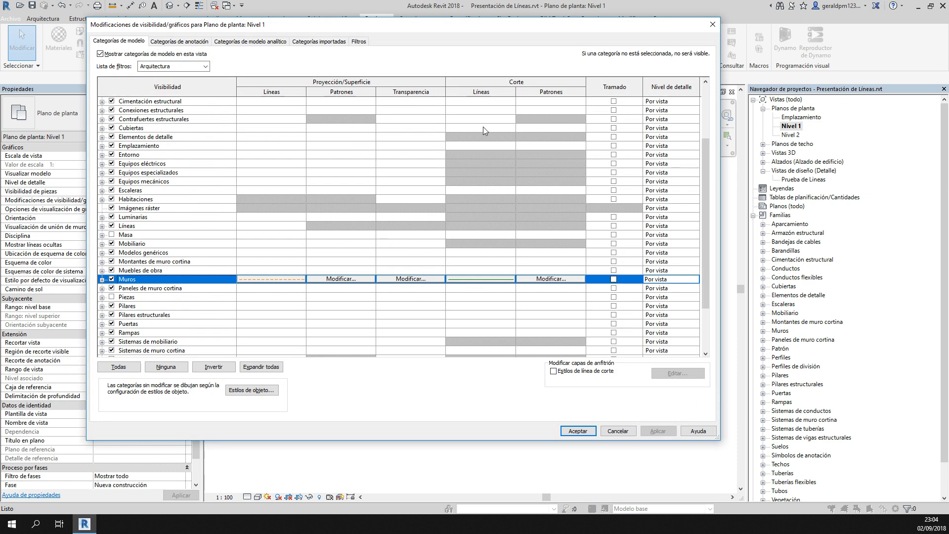
left_click(491, 279)
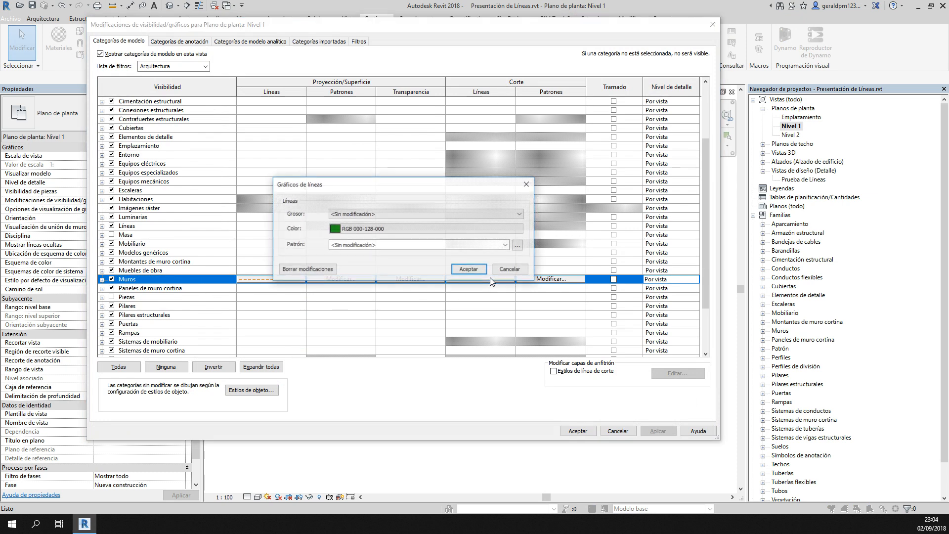
left_click(399, 246)
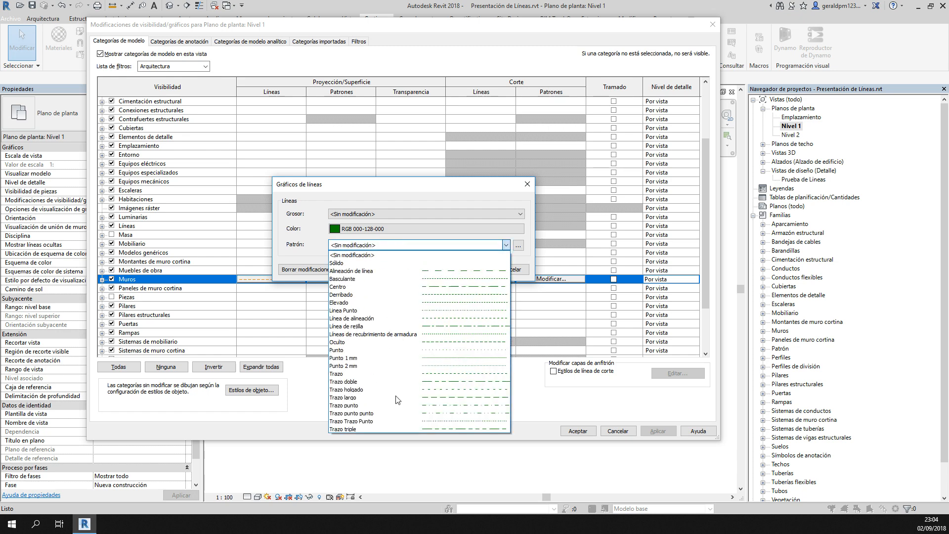
left_click(370, 421)
left_click(469, 269)
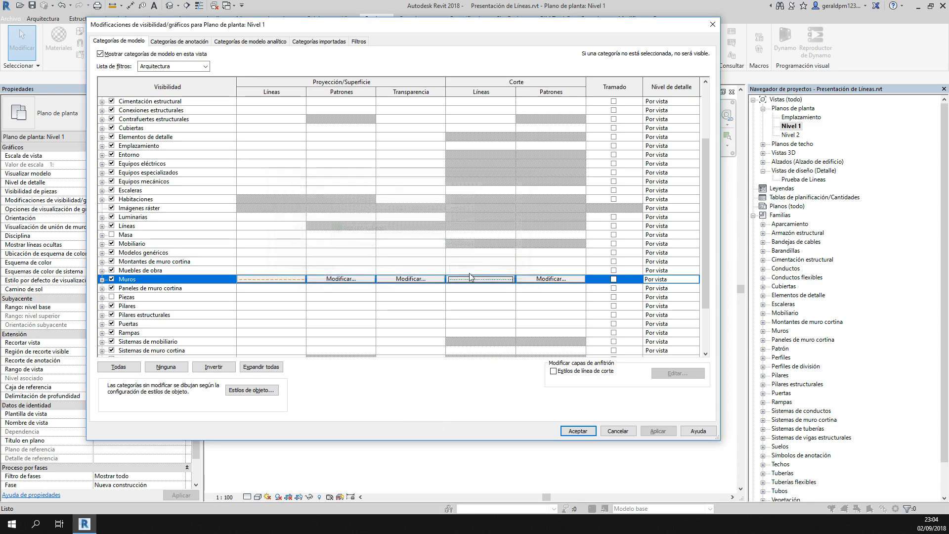
left_click(575, 429)
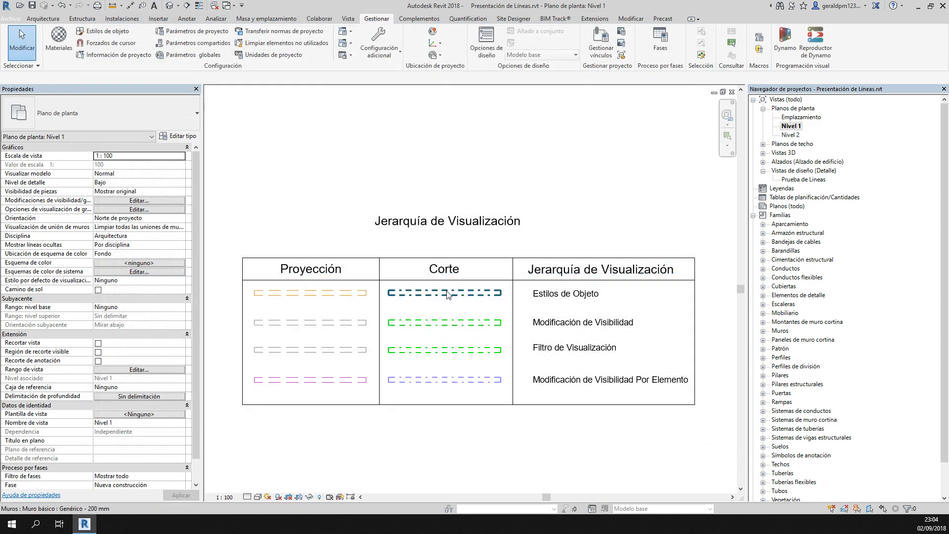
- Compare the wall line patterns at view scales 1:50 and 1:2, and return the Nivel 1 view to 1:100
scroll(405, 346, "up", 2)
scroll(403, 364, "down", 3)
scroll(402, 349, "up", 4)
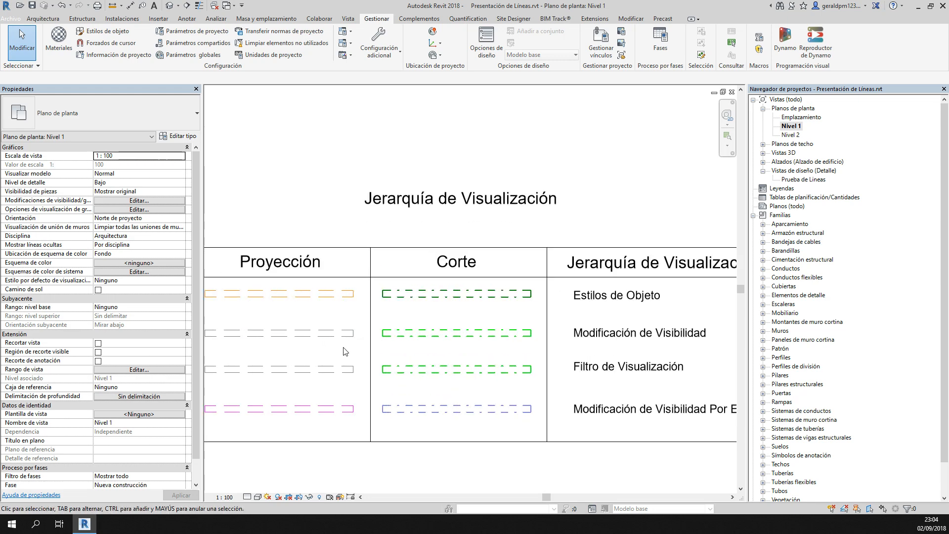
left_click(225, 496)
left_click(236, 423)
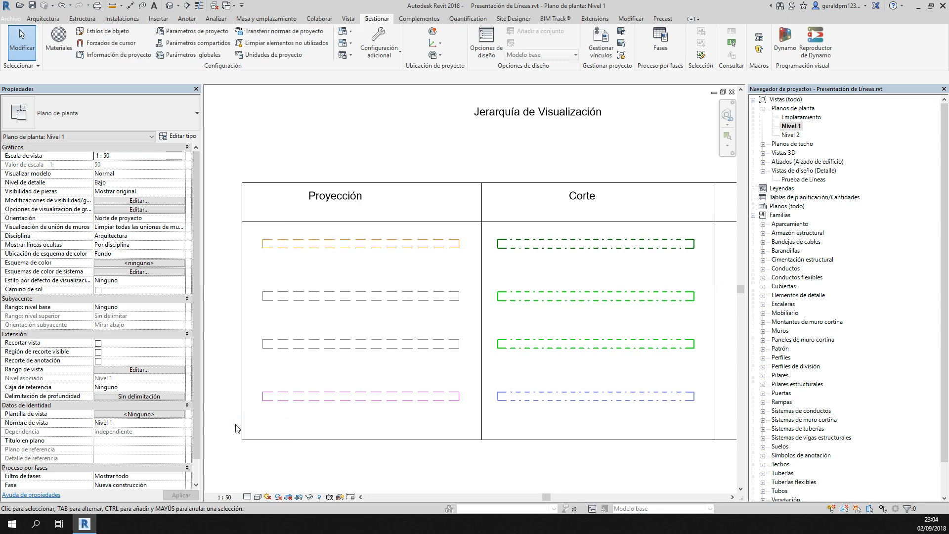
left_click(225, 497)
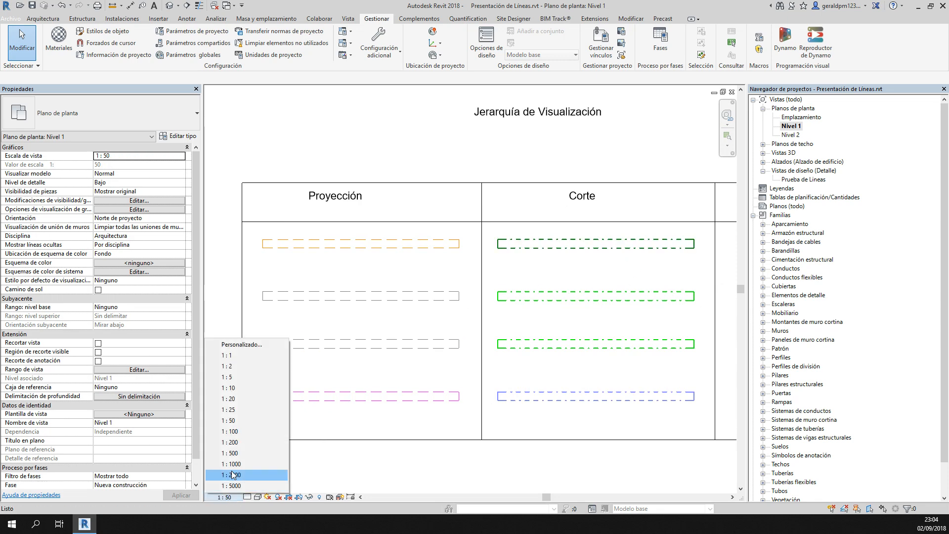
left_click(237, 371)
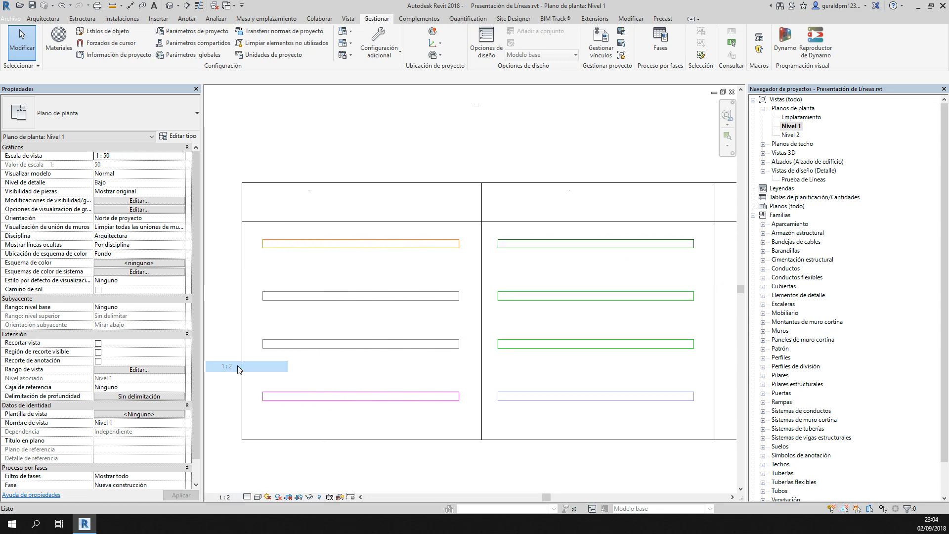
left_click(225, 496)
left_click(242, 432)
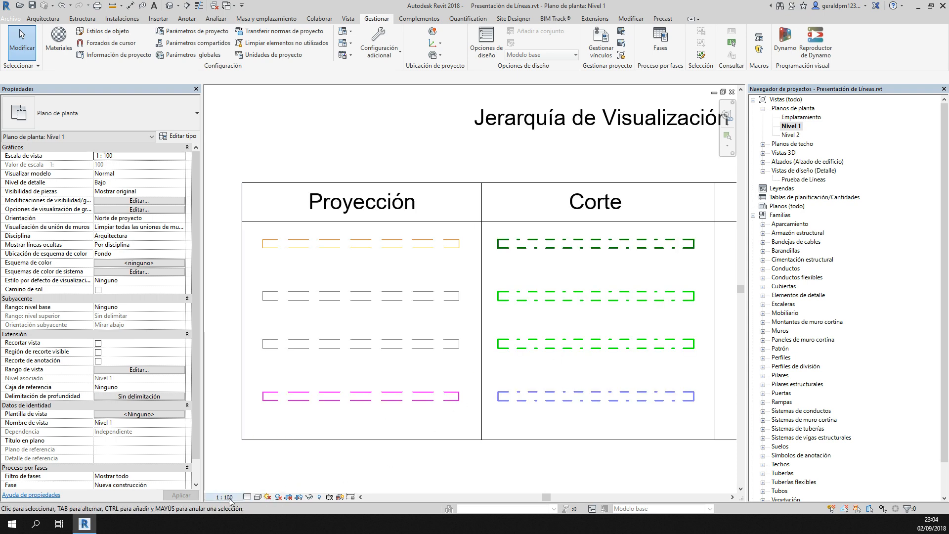
- Open the Prueba de Lineas drafting view and examine the Estilos, Grosores de Línea and Patrones de Línea samples
scroll(297, 474, "down", 4)
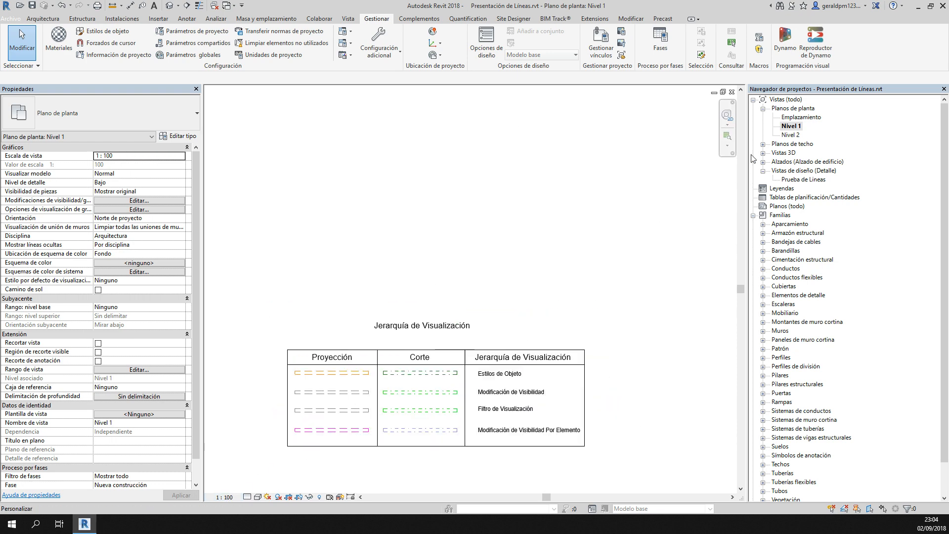
double_click(801, 180)
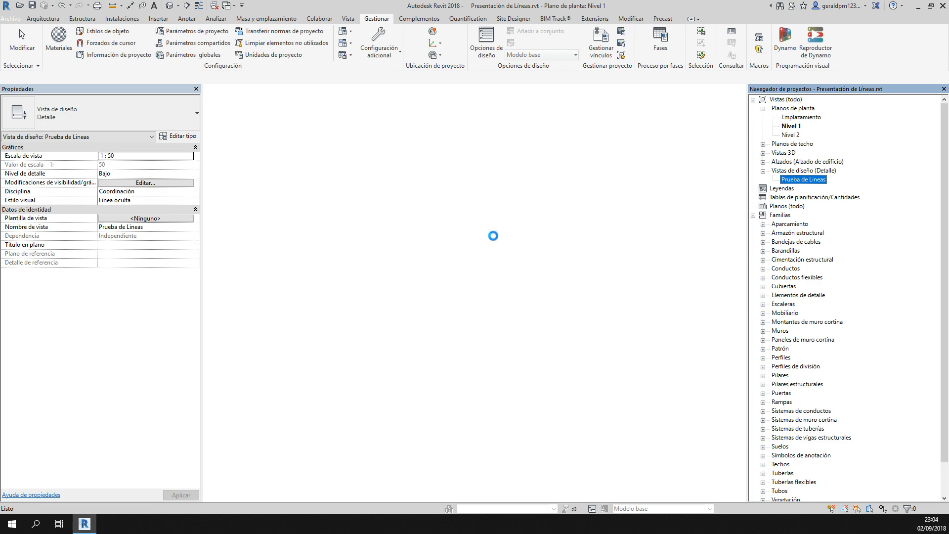
scroll(333, 270, "up", 5)
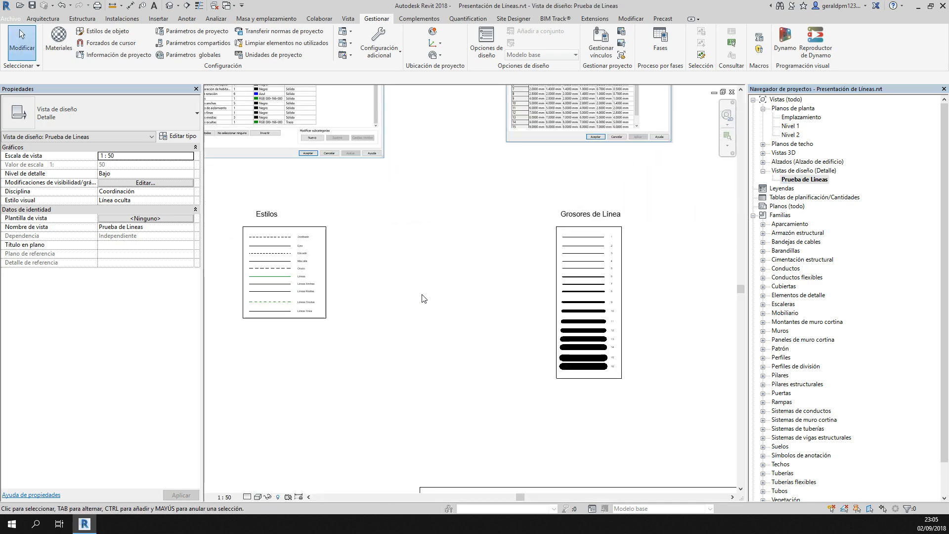
scroll(408, 282, "down", 2)
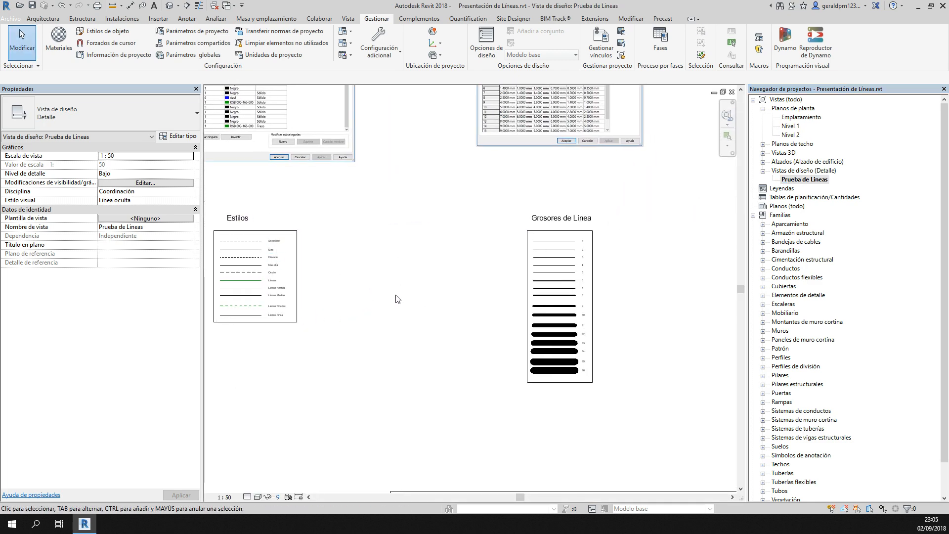
middle_click_drag(495, 301, 290, 311)
middle_click_drag(600, 361, 437, 358)
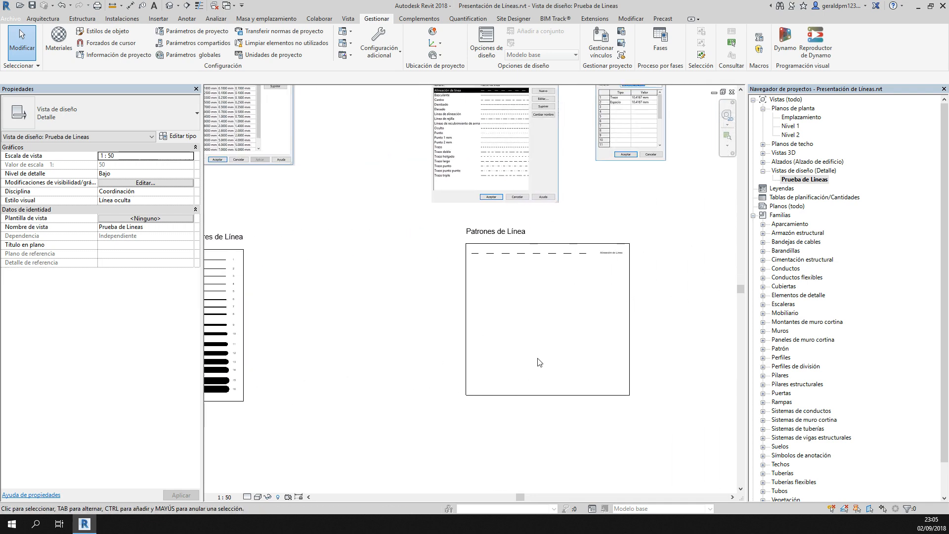
scroll(537, 357, "down", 2)
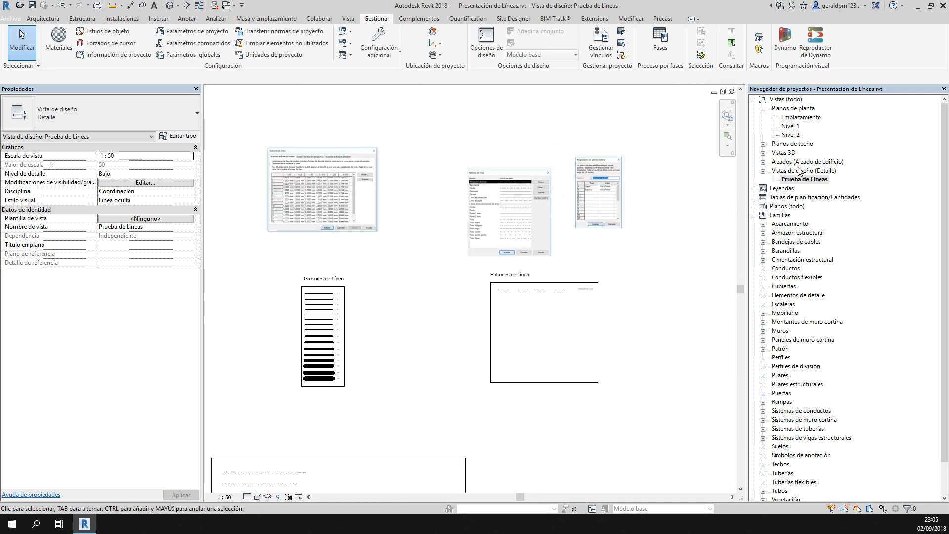
- Reopen the Nivel 1 plan and examine the wall lines in the whole Jerarquía de Visualización table
double_click(790, 127)
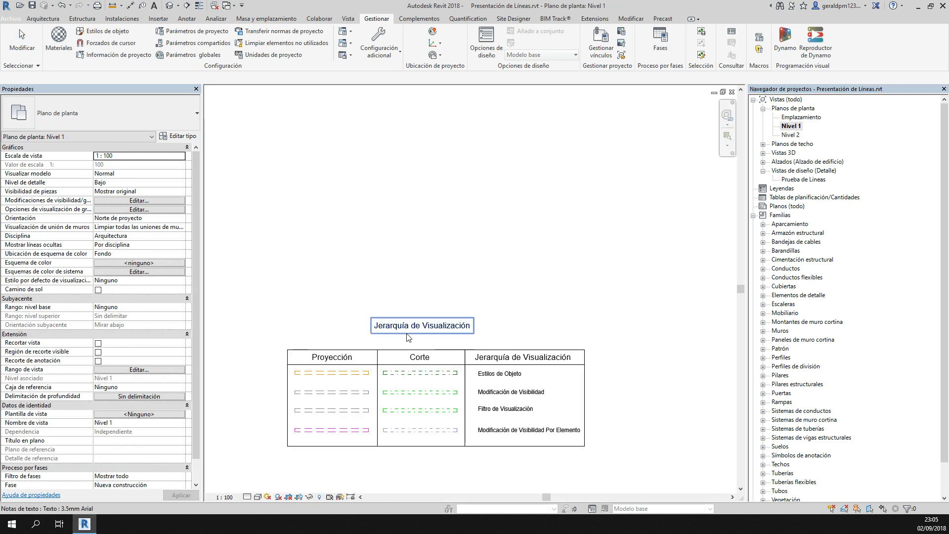
scroll(408, 337, "up", 2)
middle_click_drag(455, 363, 475, 223)
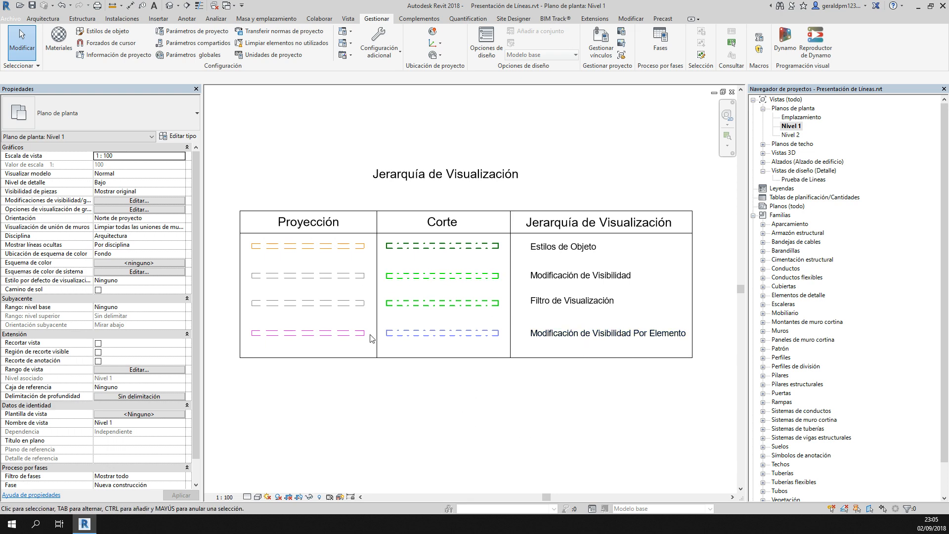
middle_click_drag(408, 415, 405, 430)
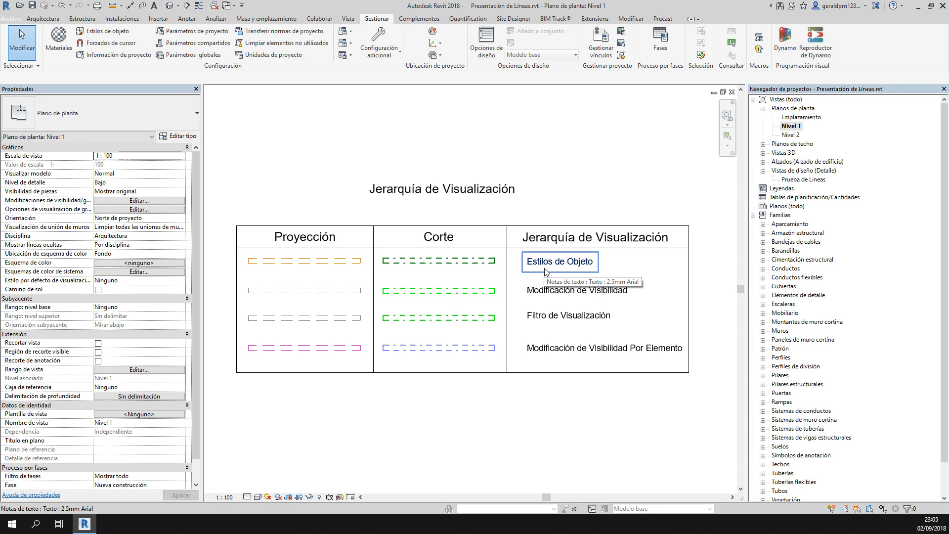
- Open the Nivel 2 floor plan and examine the lines of its projection and cut walls
left_click(791, 135)
double_click(791, 135)
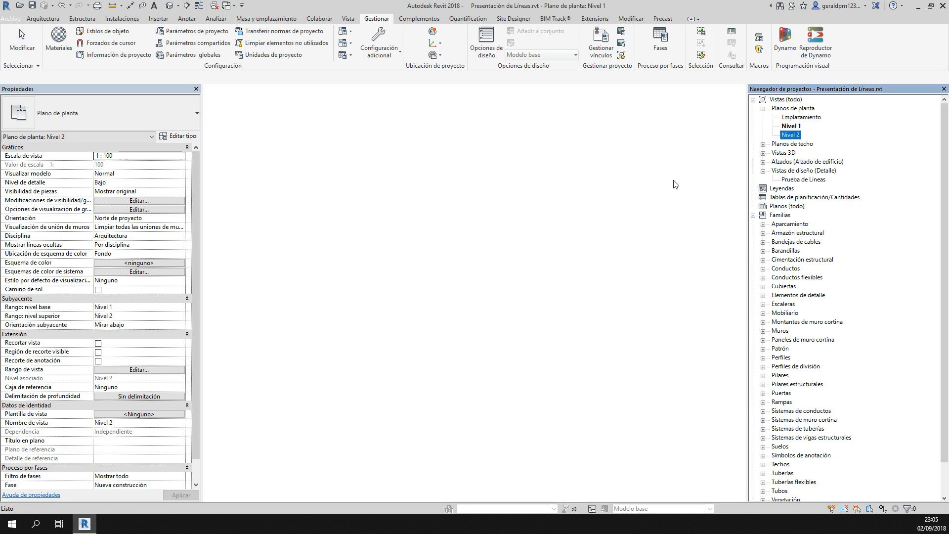
scroll(421, 257, "up", 3)
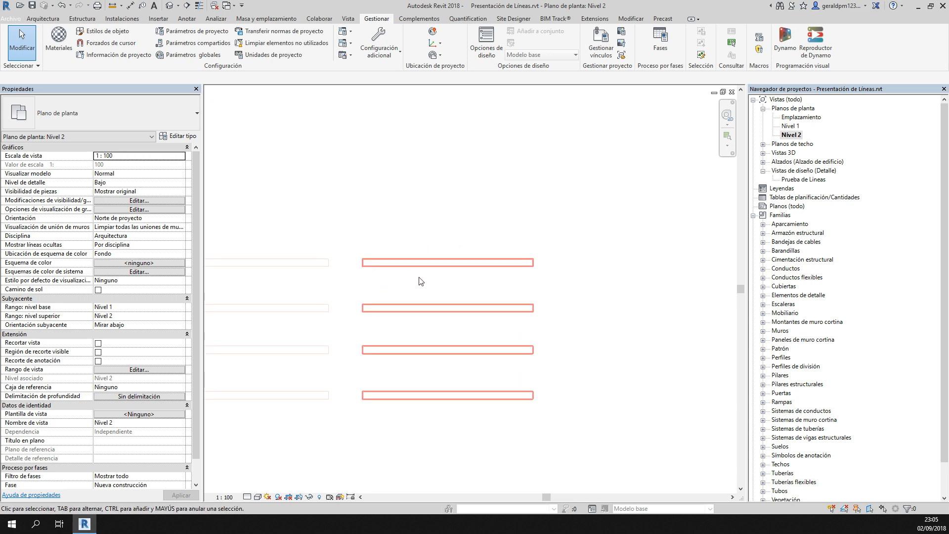
middle_click_drag(365, 322, 416, 321)
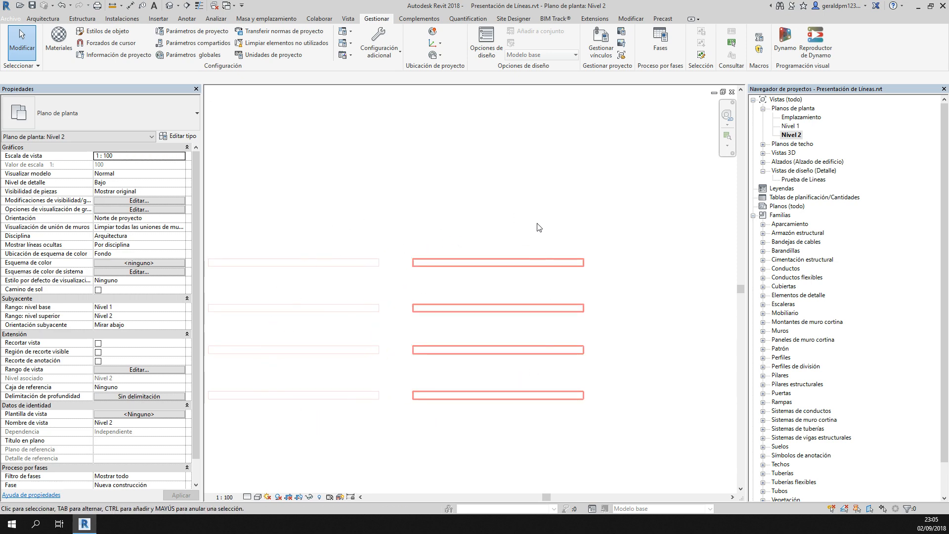
- Check the line settings of the Muros category in the object styles and close them without changes
left_click(103, 31)
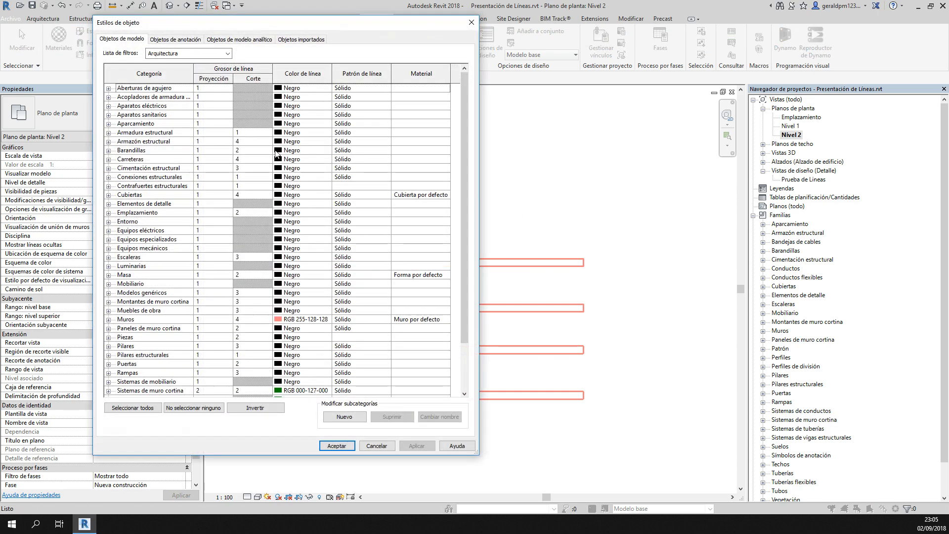
left_click(140, 320)
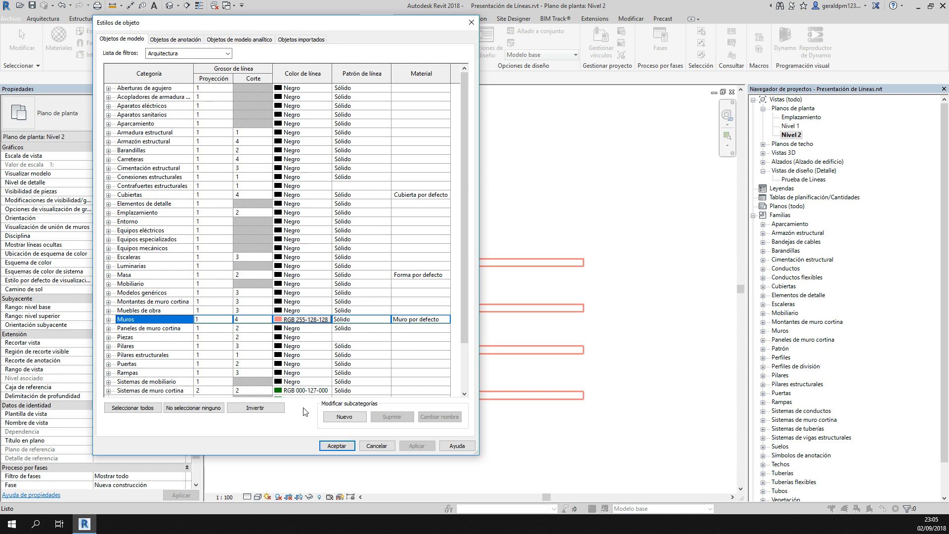
left_click(387, 449)
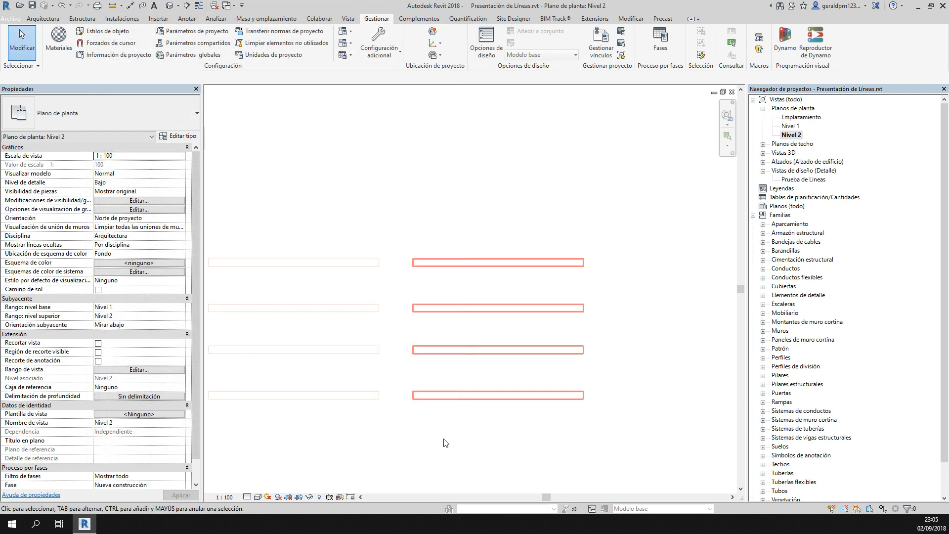
scroll(445, 442, "down", 3)
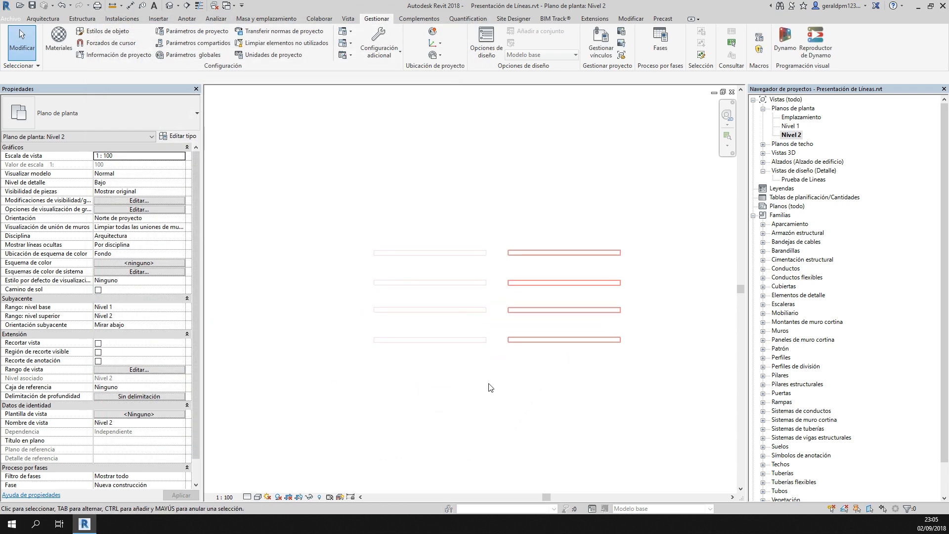